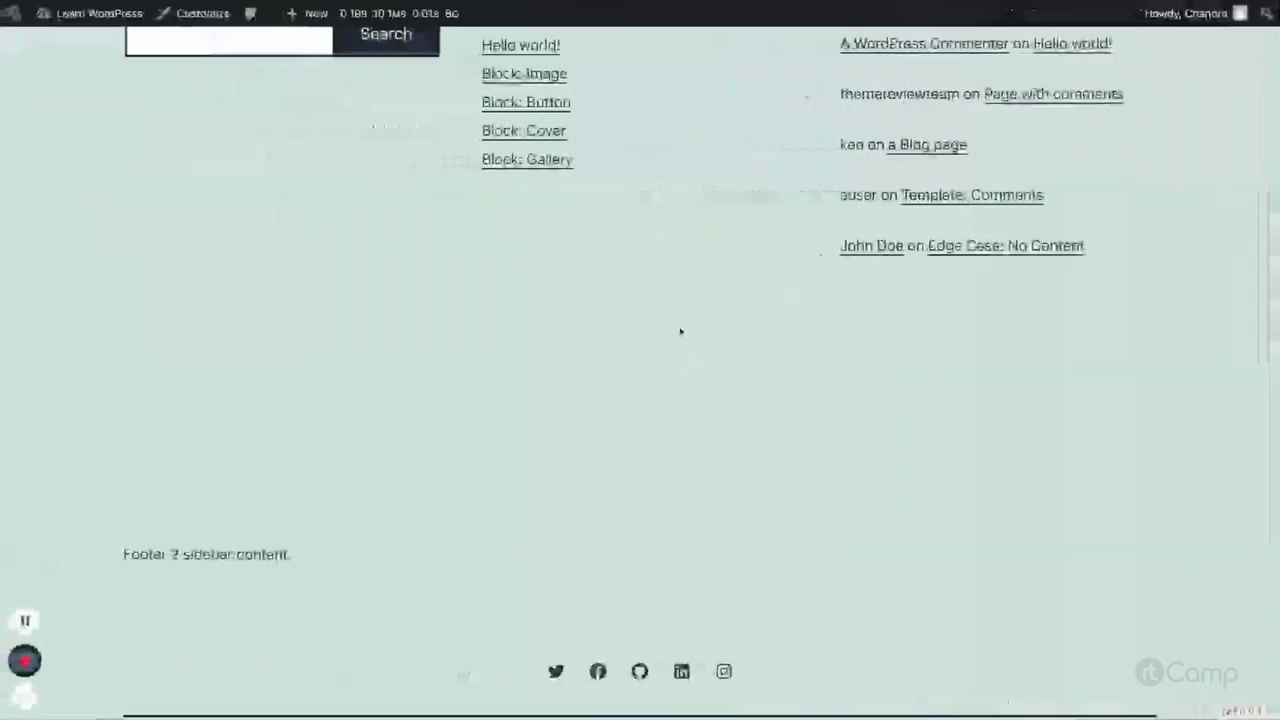
# Step: Switch to the Theme Functions tab and skim down to 'Your functions.php File'
pyautogui.moveTo(565, 3)
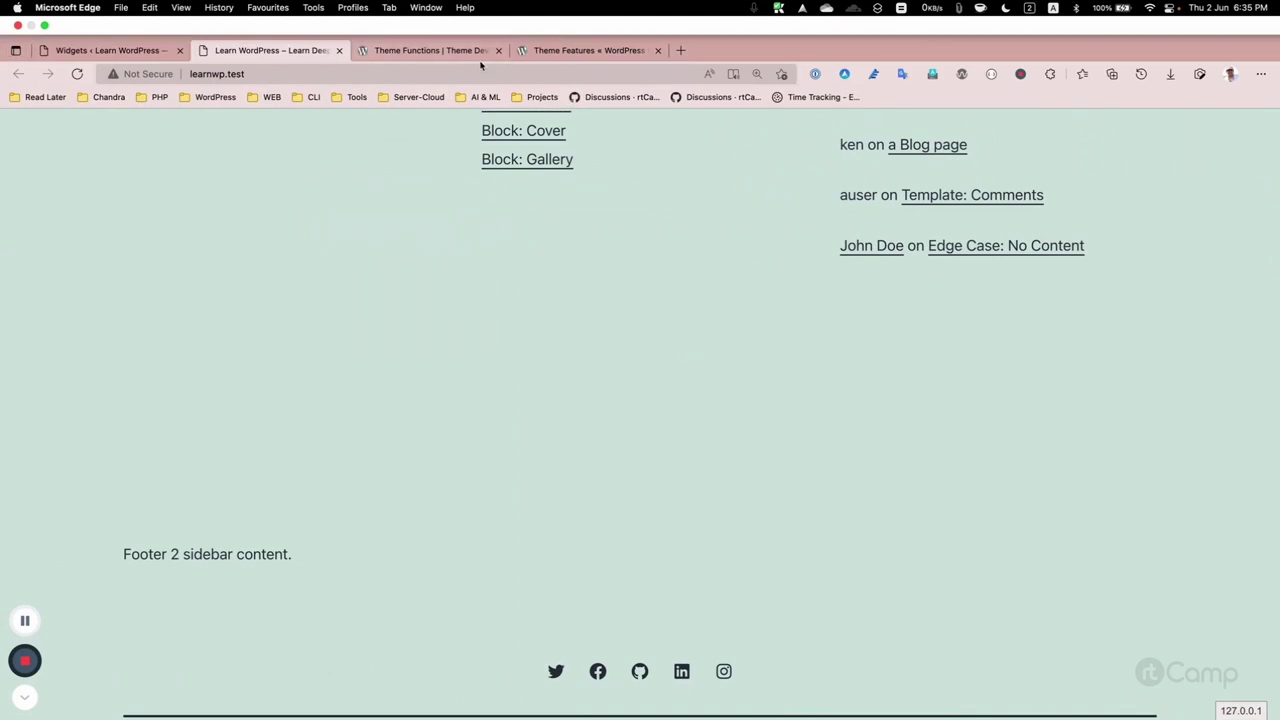
pyautogui.click(488, 54)
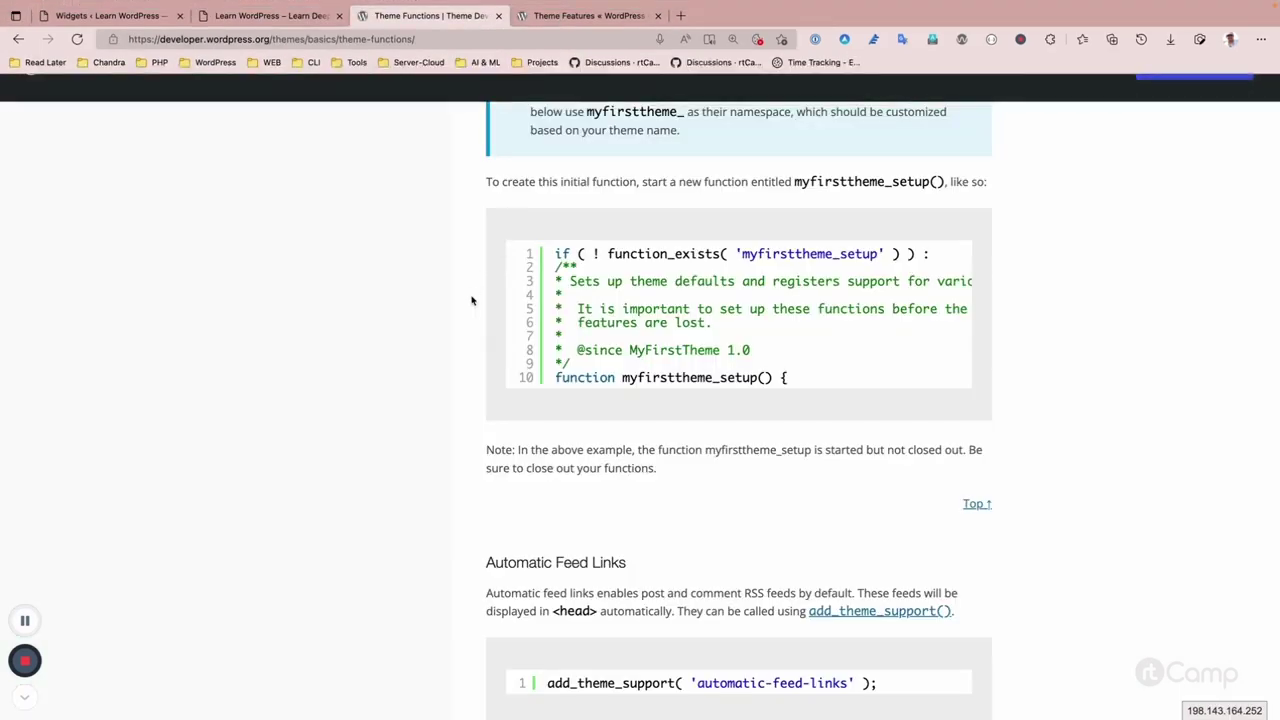
pyautogui.scroll(10, 474, 297)
pyautogui.scroll(-20, 678, 470)
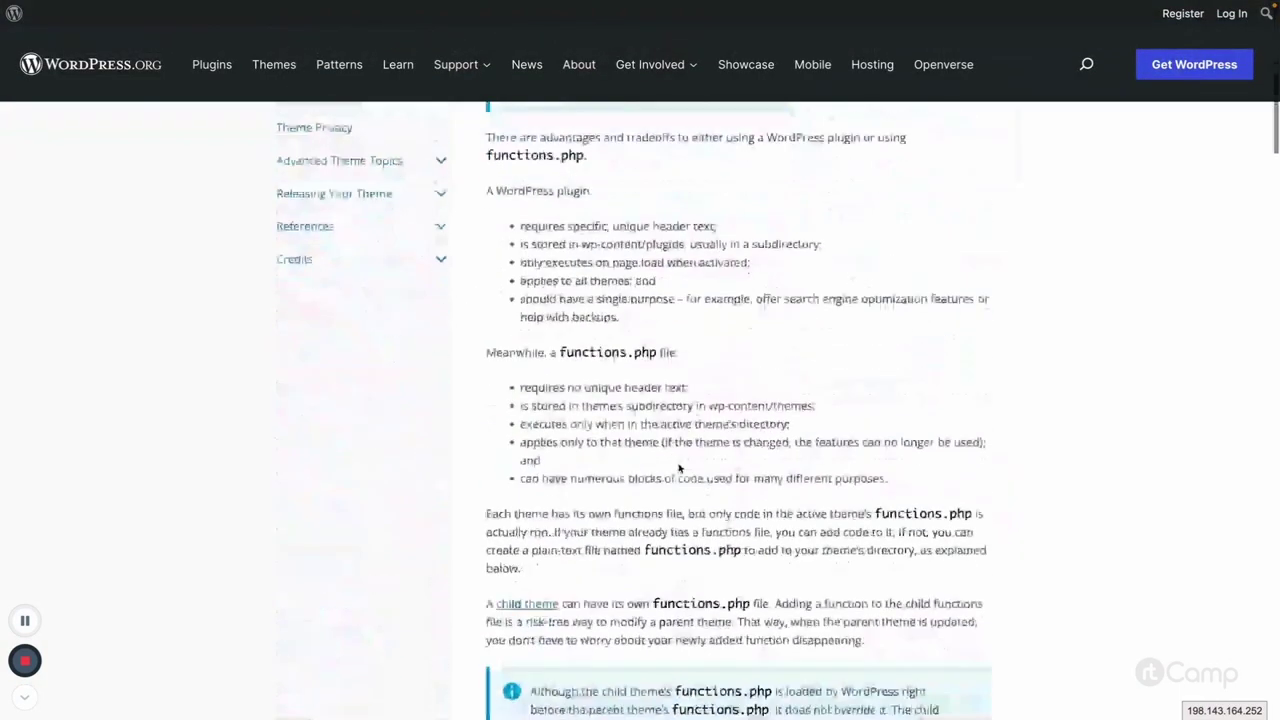
pyautogui.scroll(-5, 669, 458)
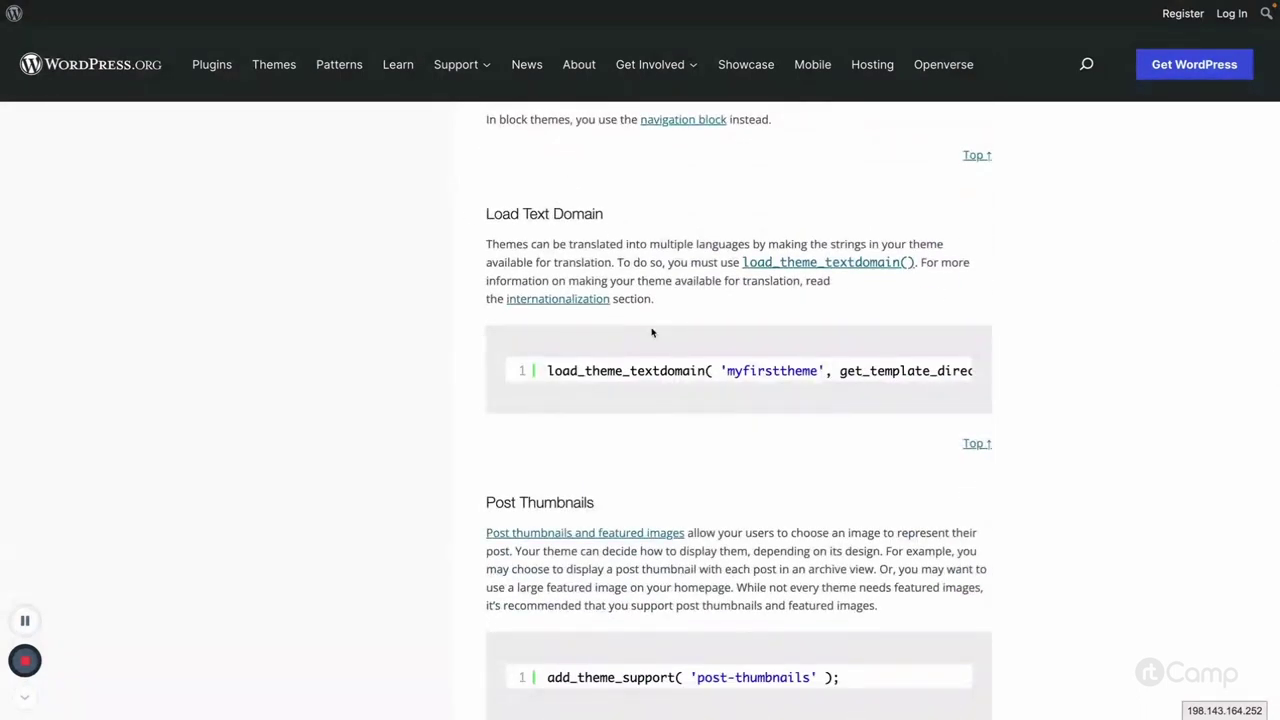
pyautogui.scroll(-2, 744, 430)
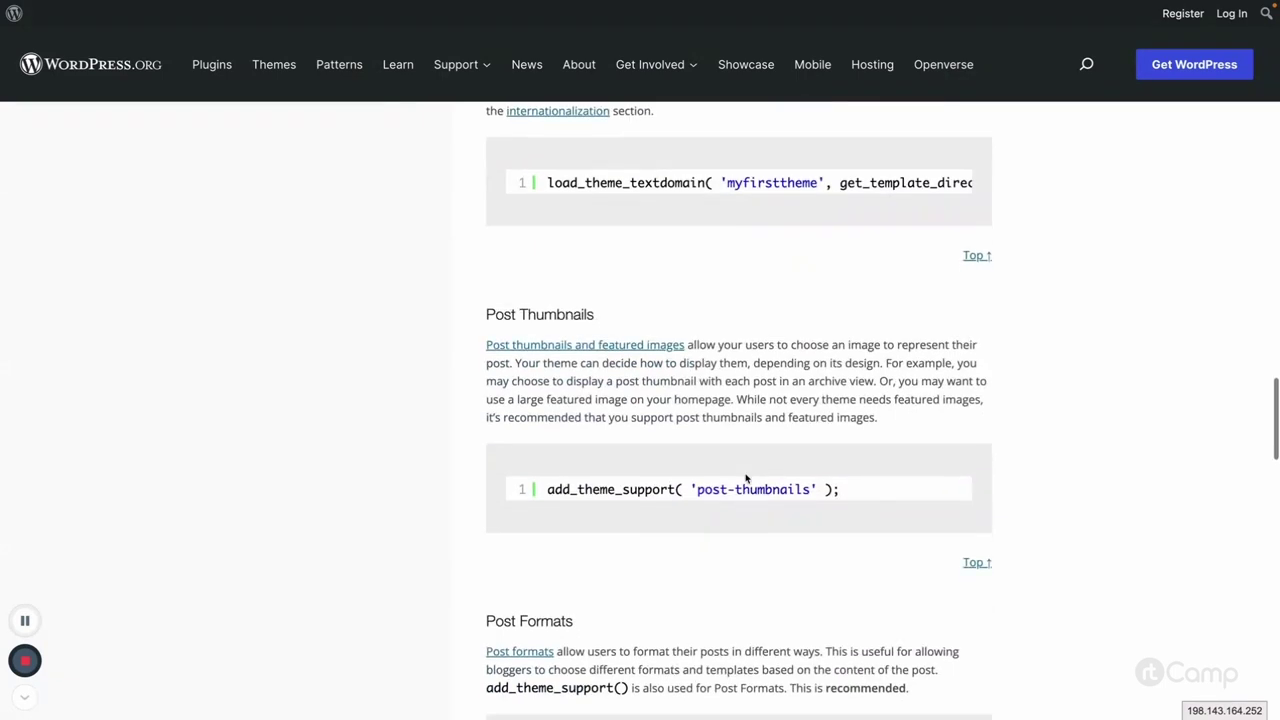
pyautogui.scroll(-6, 760, 493)
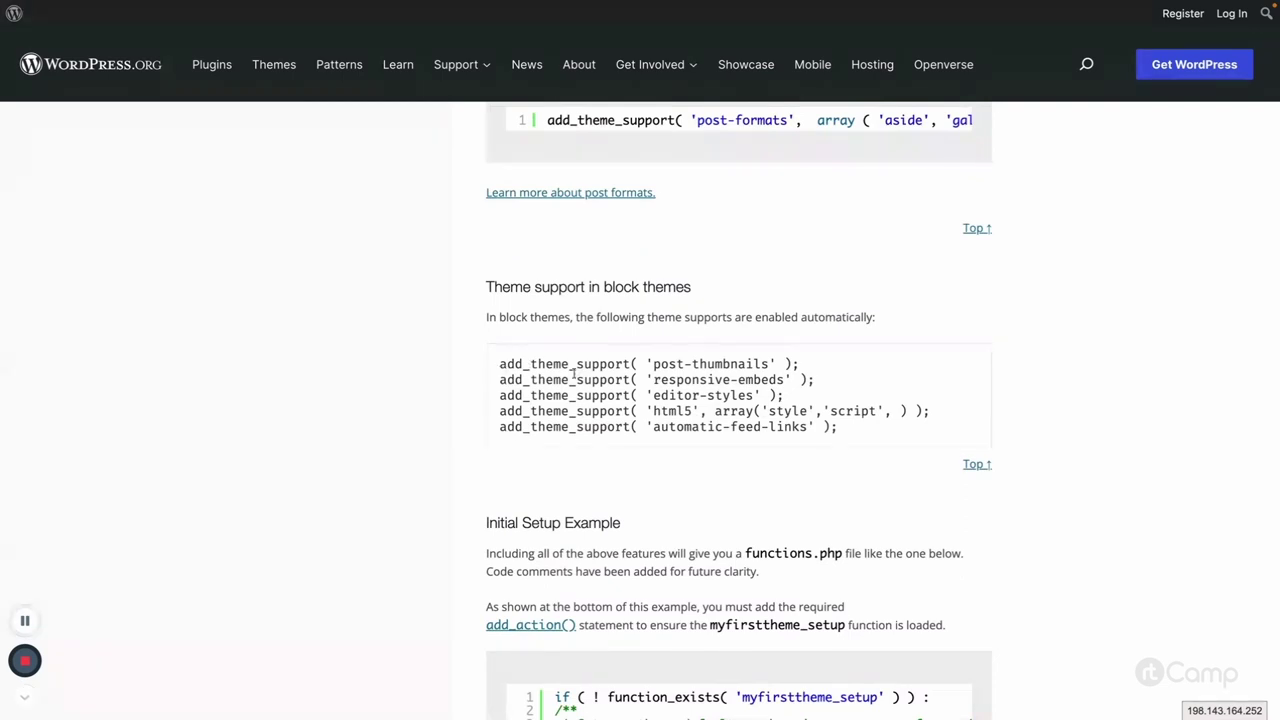
pyautogui.scroll(-8, 810, 442)
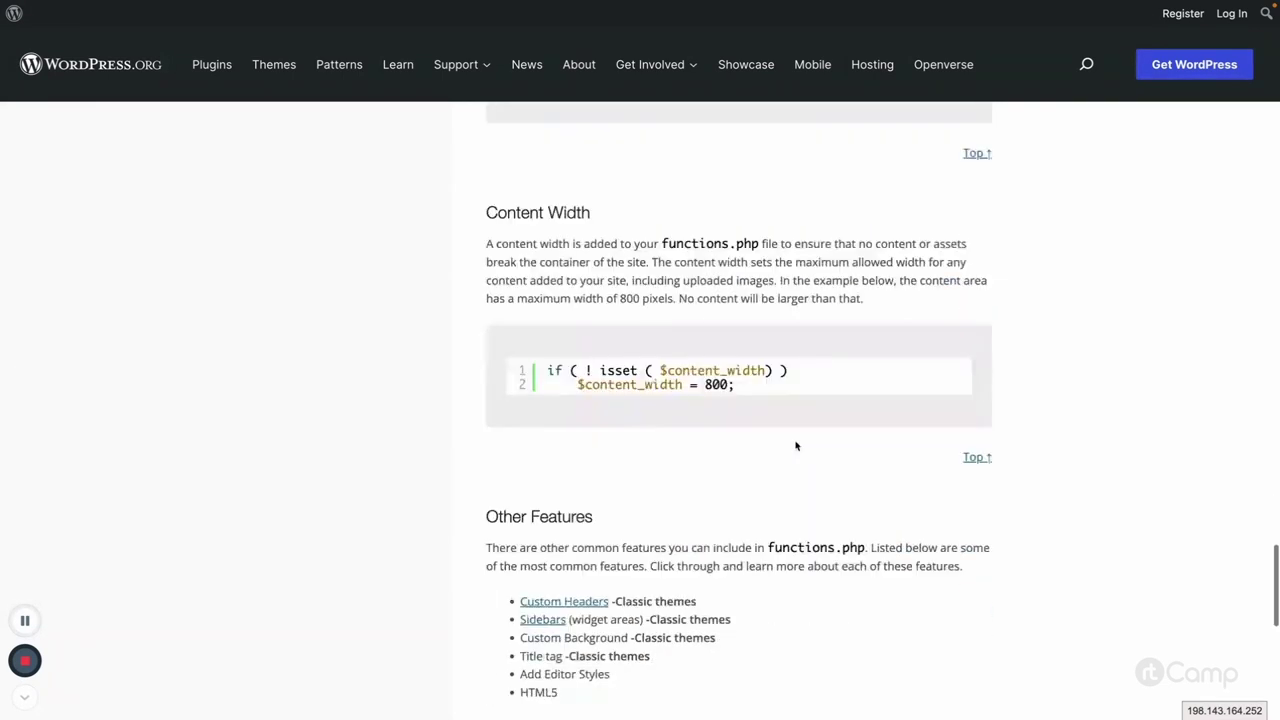
pyautogui.scroll(-3, 565, 448)
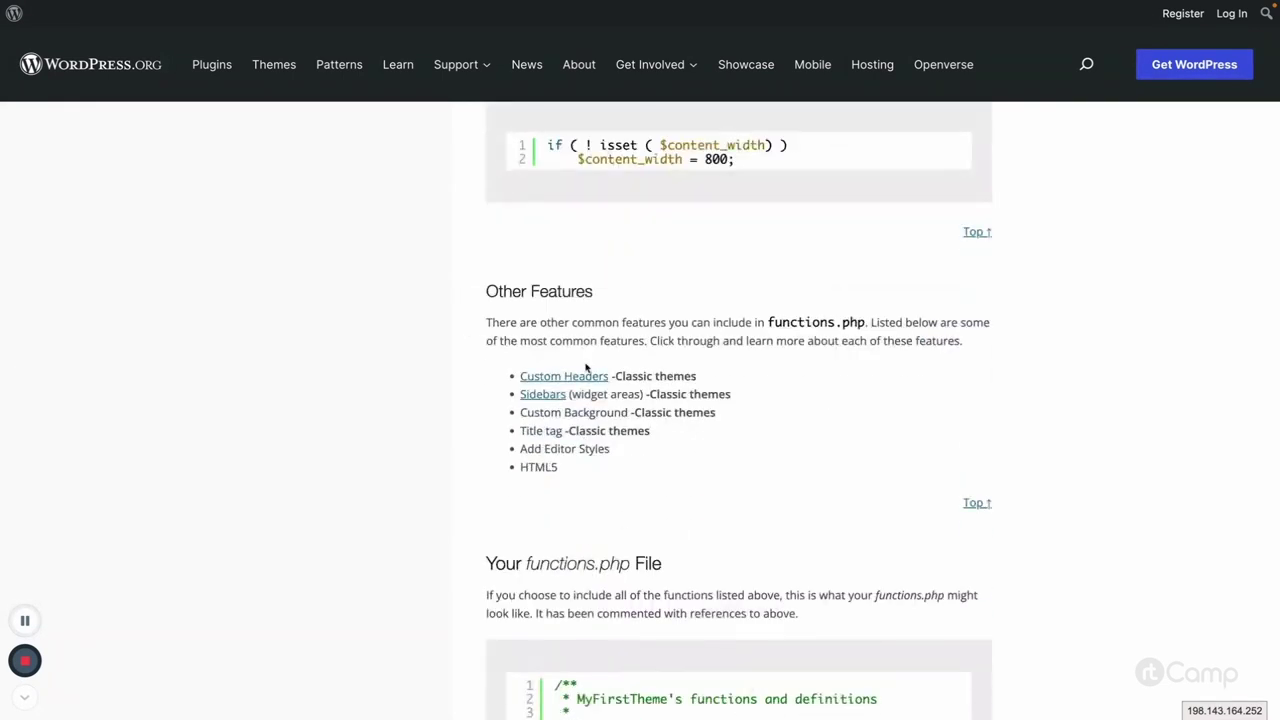
pyautogui.scroll(-5, 651, 440)
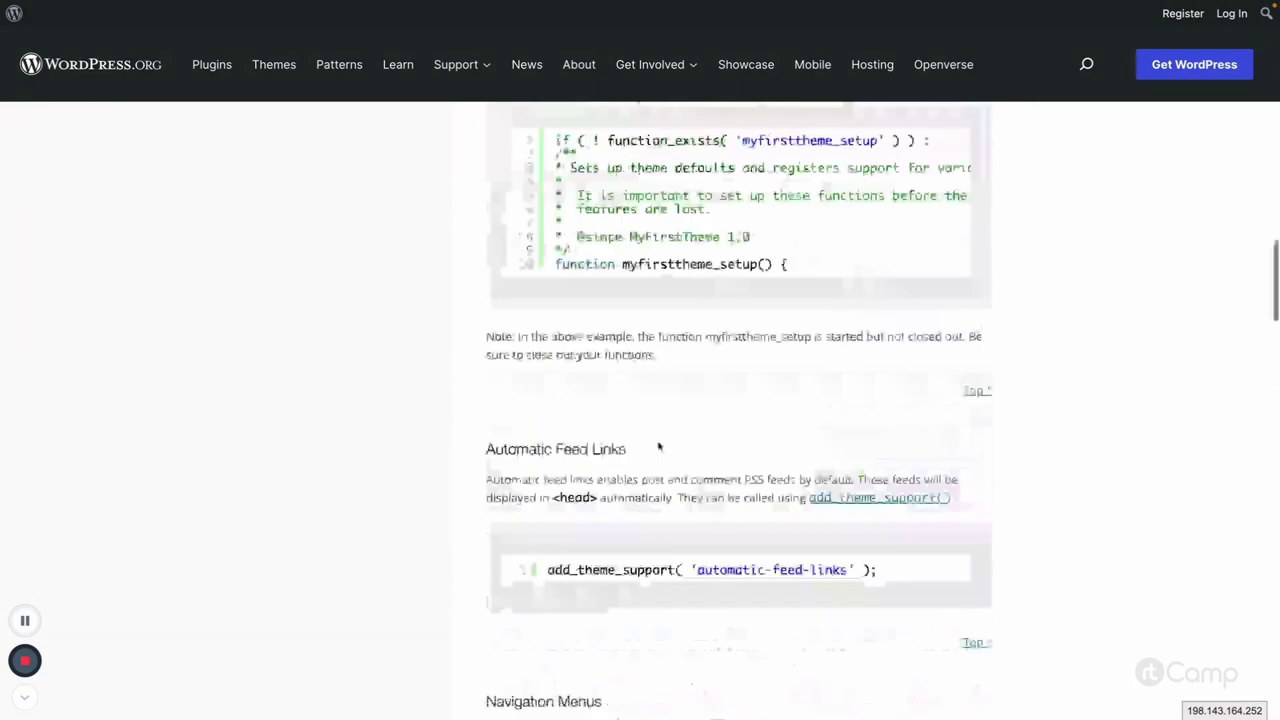
pyautogui.scroll(15, 659, 446)
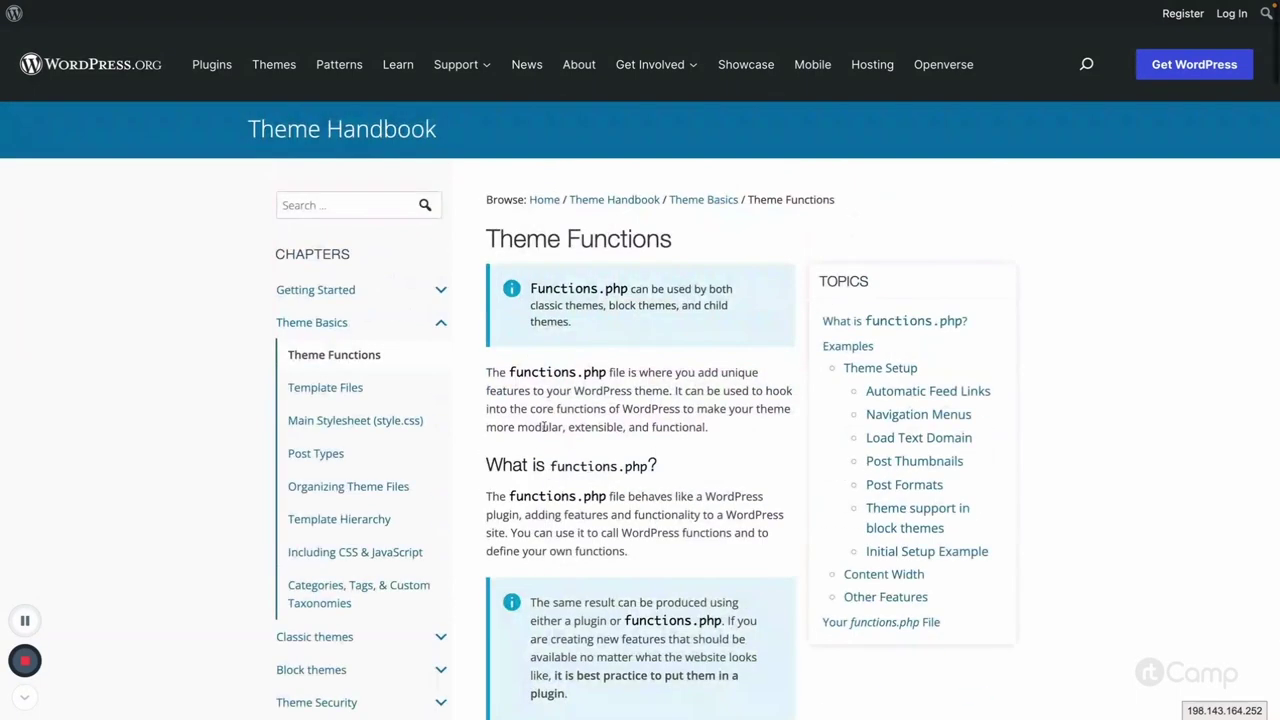
# Step: Expand the Classic themes and Theme Functionality chapters in the handbook sidebar
pyautogui.scroll(-2, 471, 511)
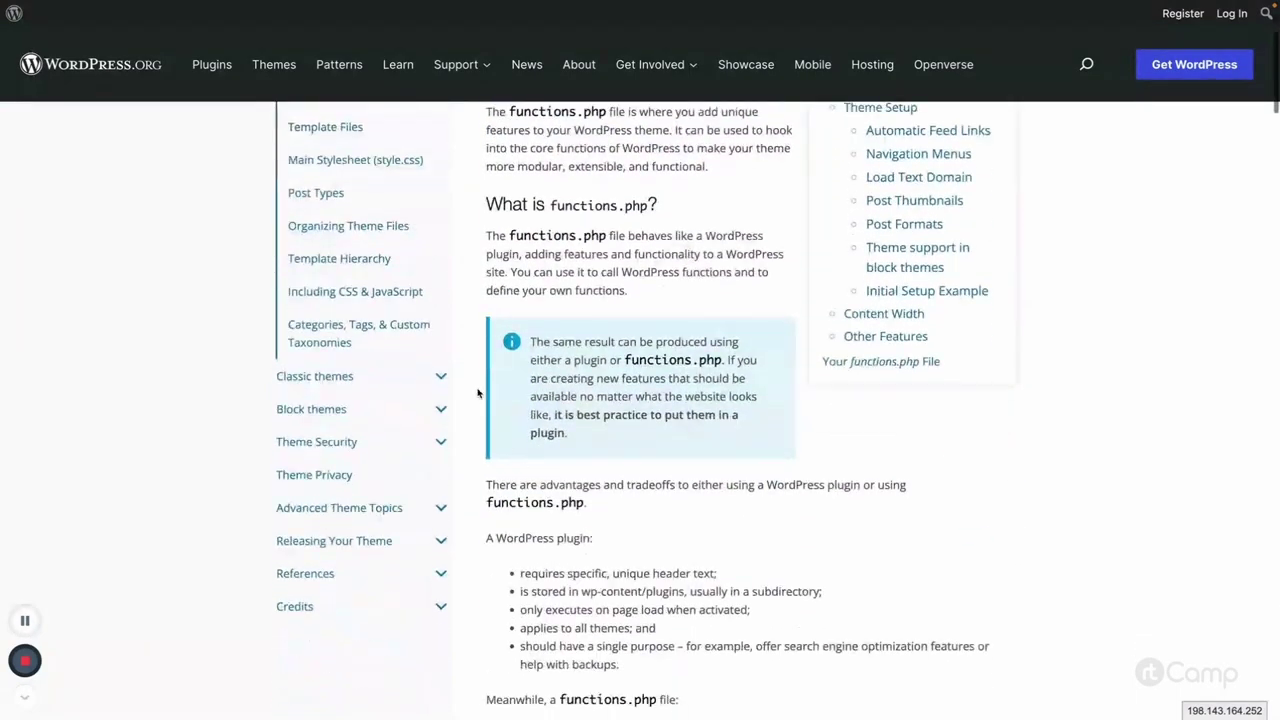
pyautogui.click(441, 376)
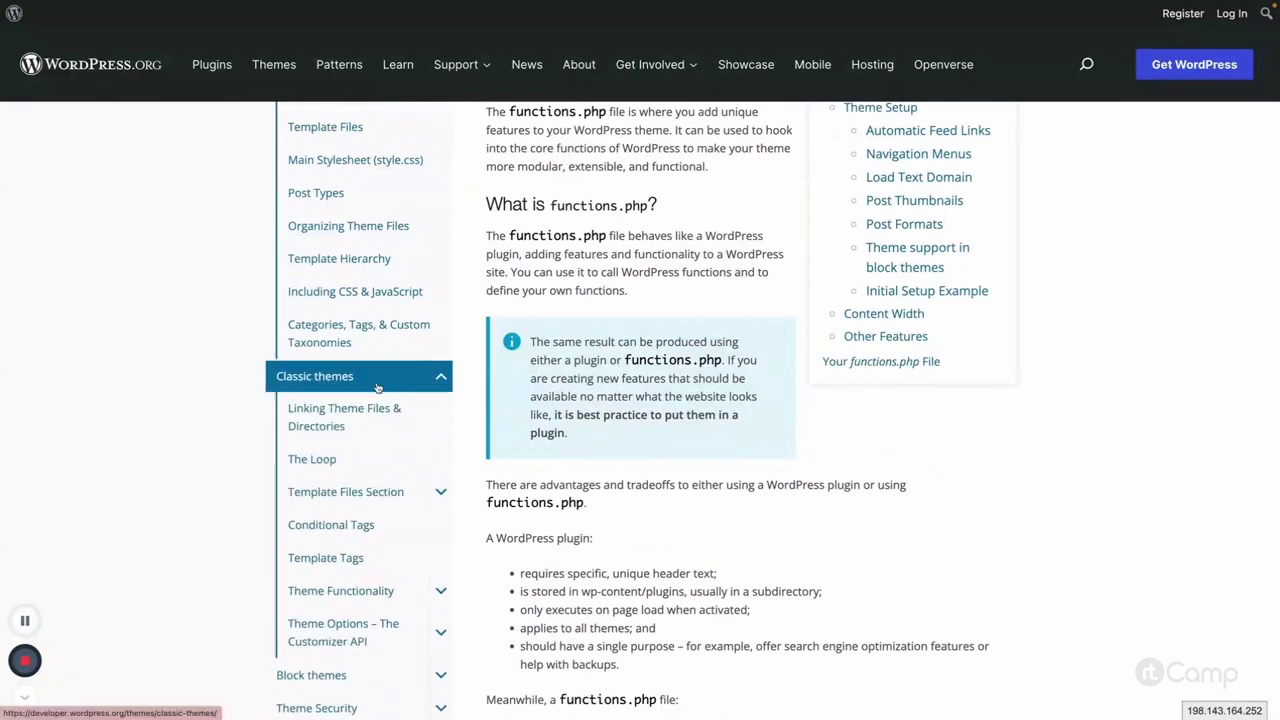
pyautogui.scroll(-1, 365, 420)
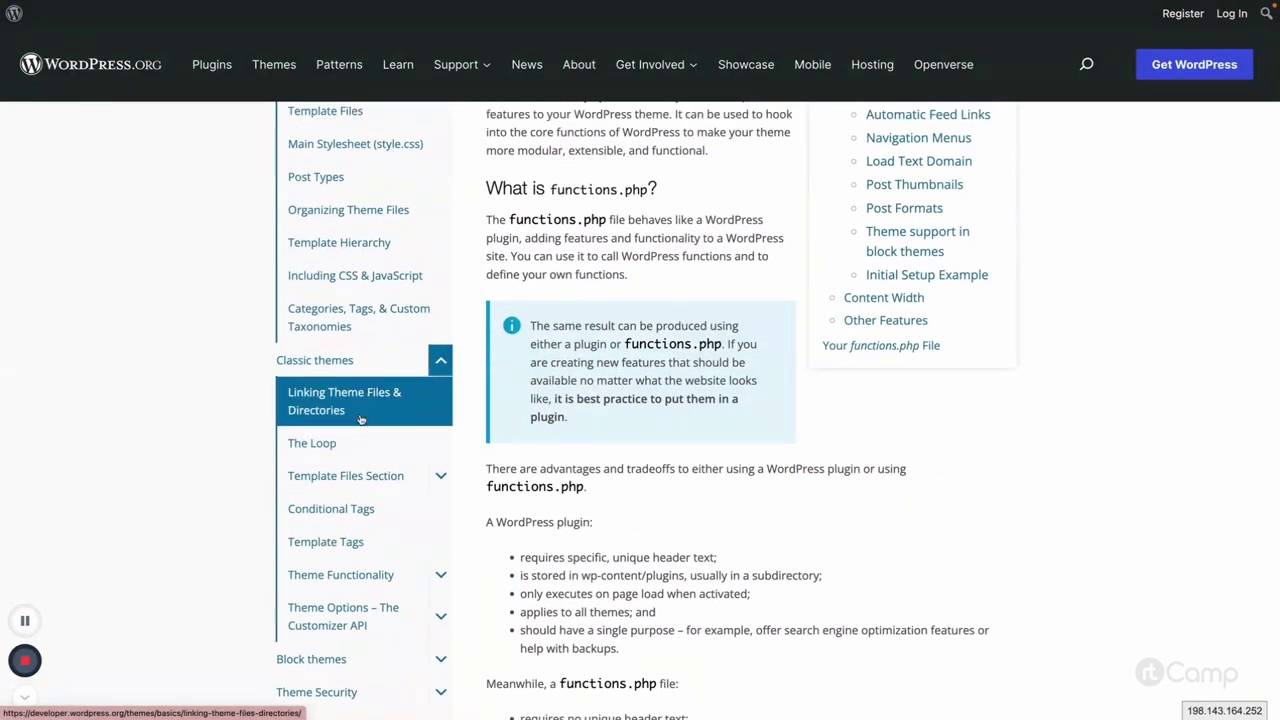
pyautogui.scroll(-1, 370, 480)
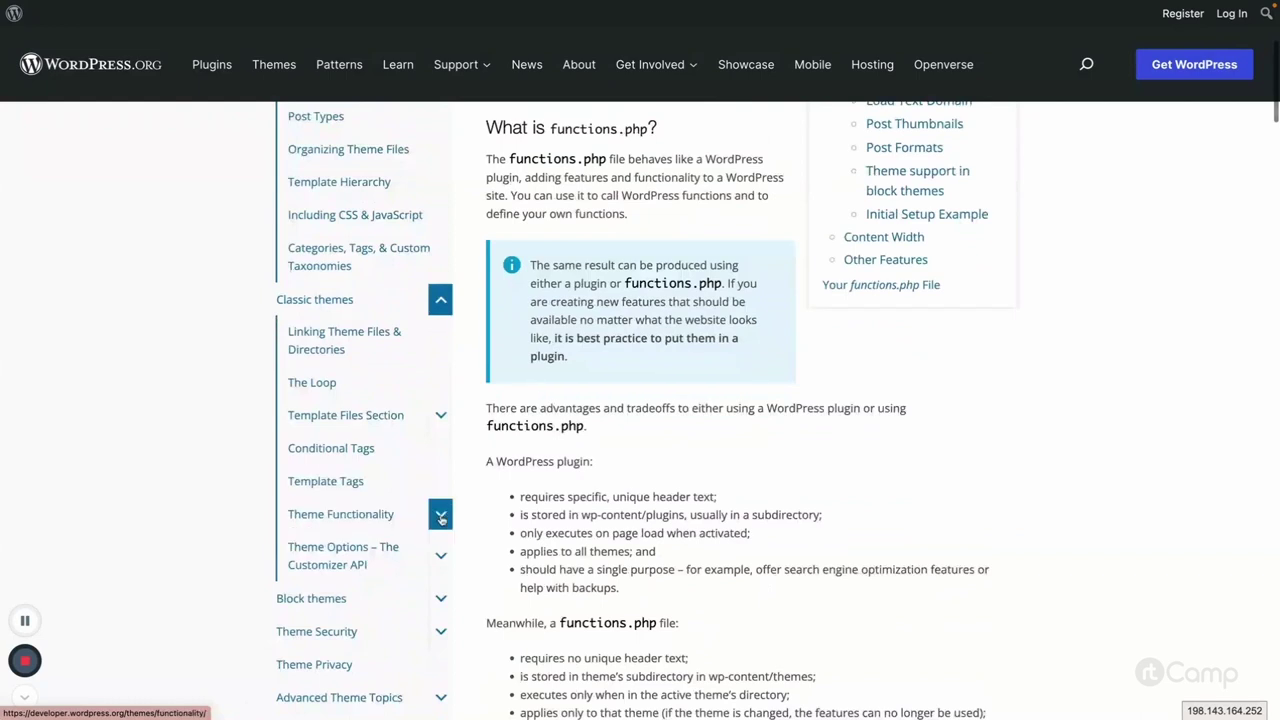
pyautogui.click(441, 516)
# Step: Open the Core-Supported Features page, then the Administration Menus page
pyautogui.scroll(-2, 441, 440)
pyautogui.click(441, 370)
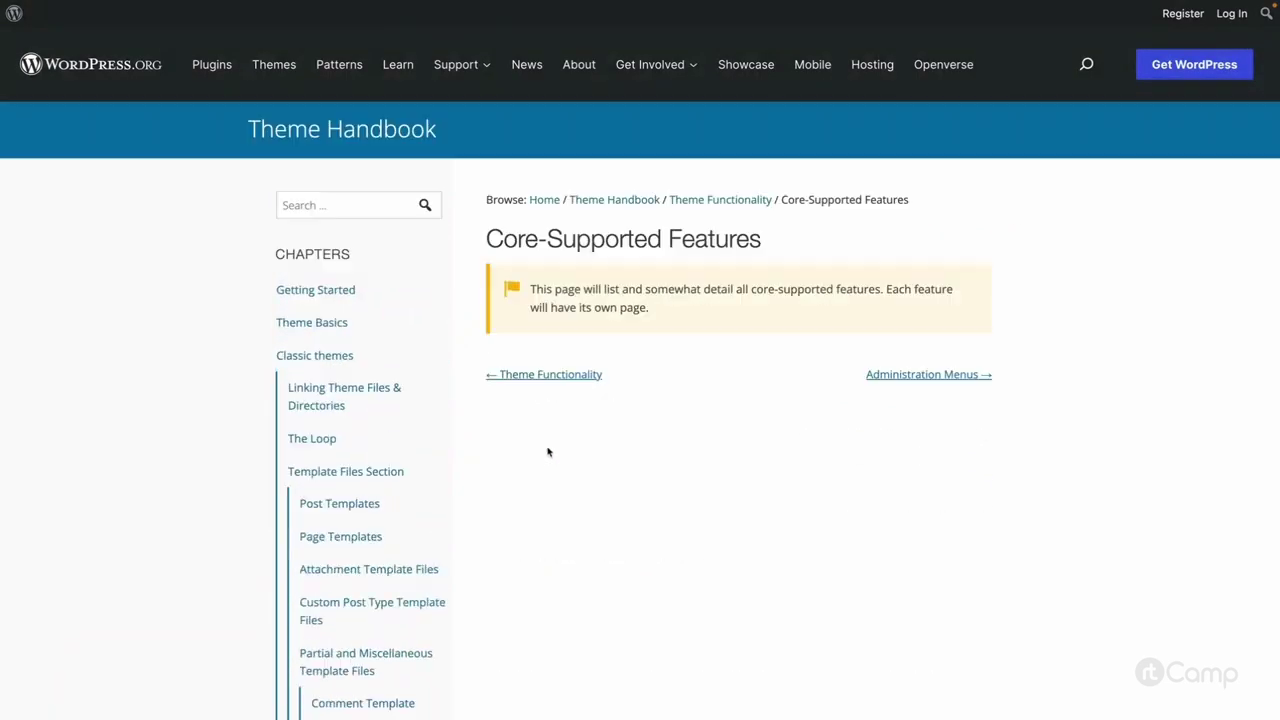
pyautogui.scroll(-2, 491, 397)
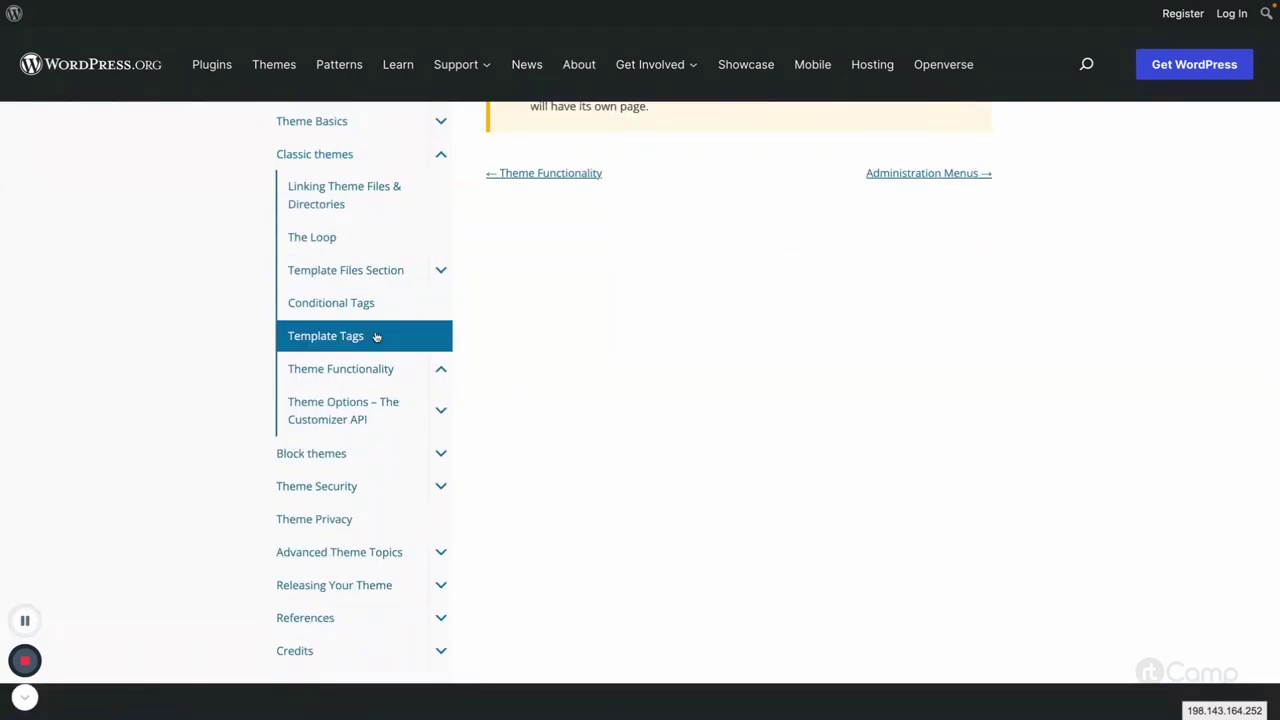
pyautogui.click(441, 378)
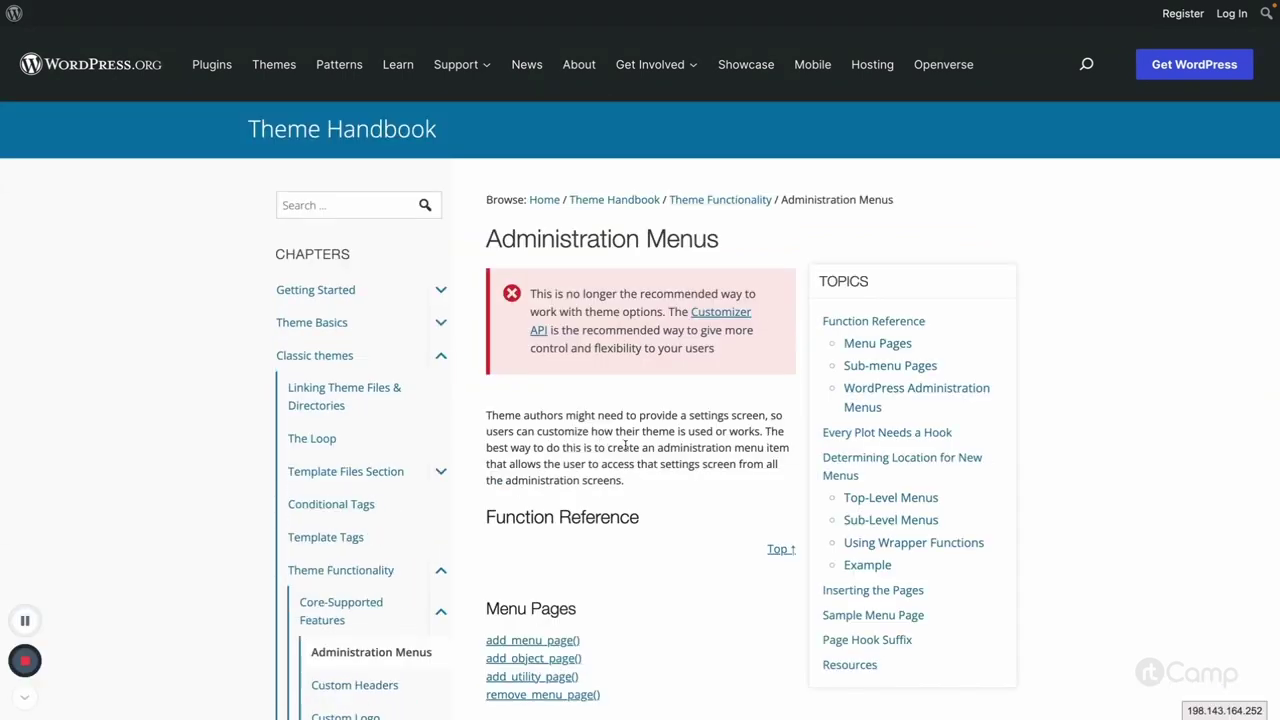
# Step: Skim the Menu Pages, Sub-menu Pages and 'Every Plot Needs a Hook' sections
pyautogui.scroll(-2, 628, 450)
pyautogui.scroll(-4, 588, 490)
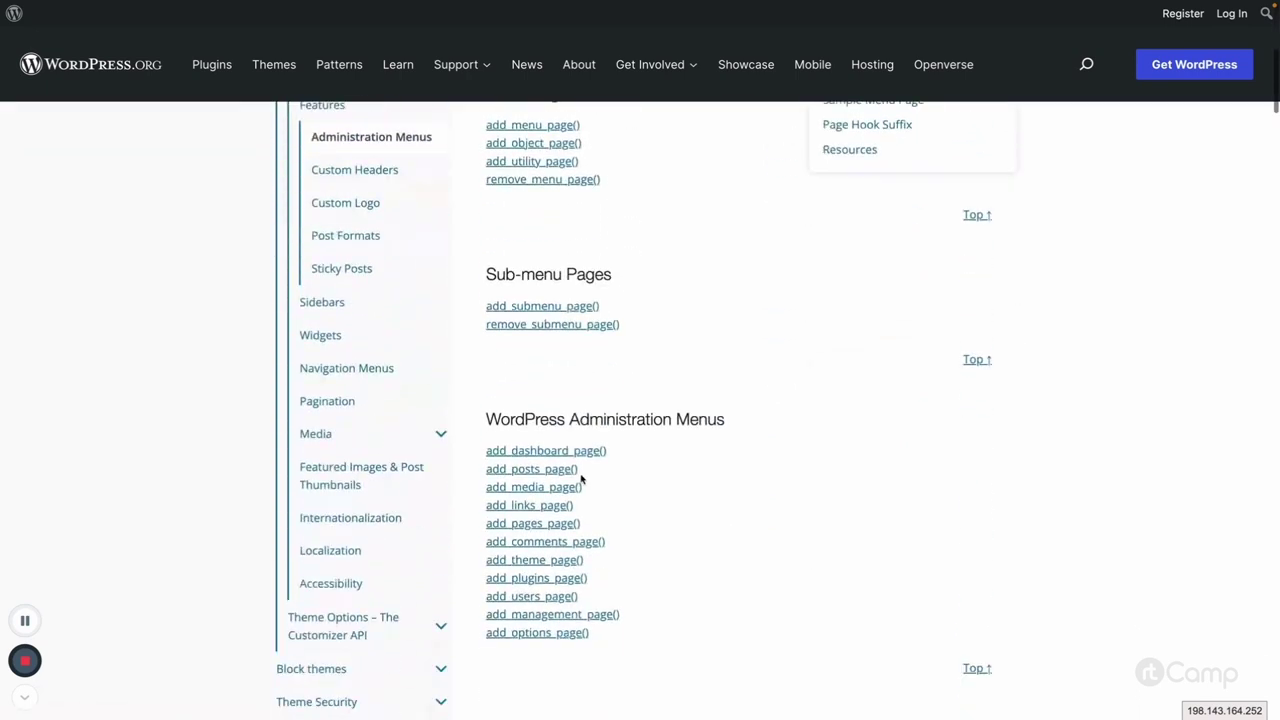
pyautogui.scroll(-2, 531, 455)
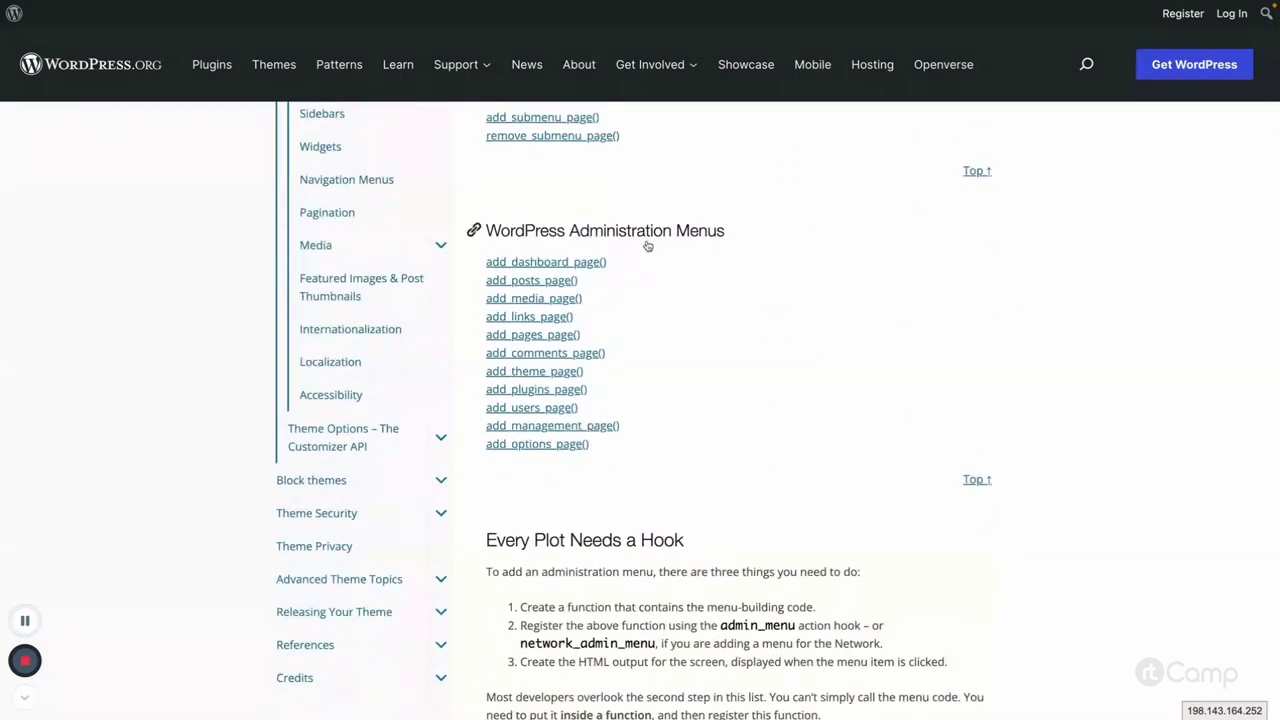
pyautogui.scroll(-5, 711, 398)
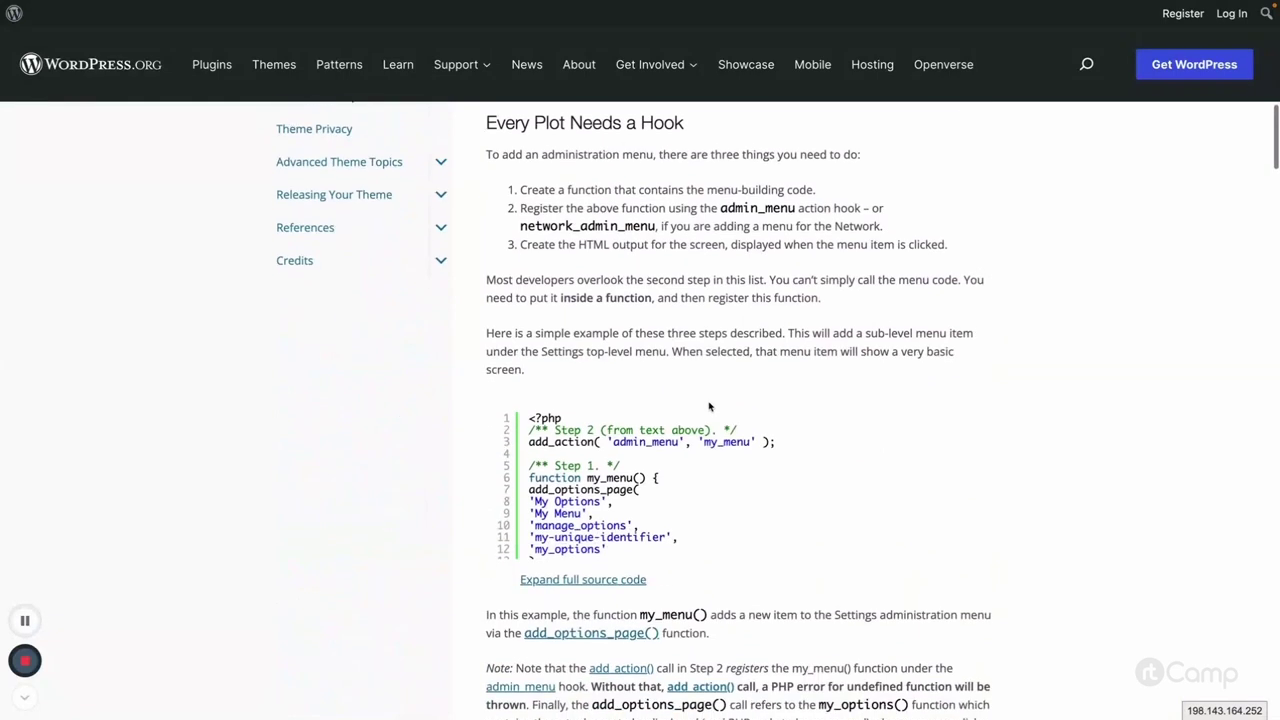
pyautogui.scroll(6, 622, 487)
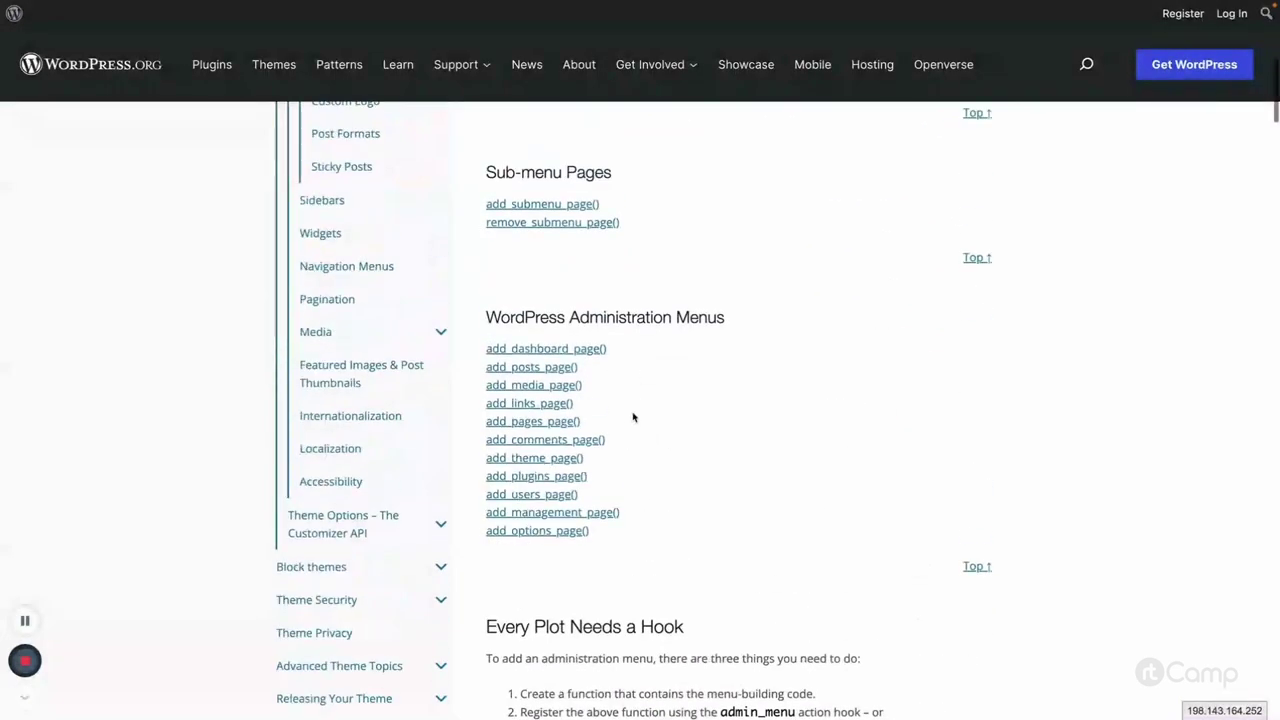
pyautogui.scroll(2, 479, 341)
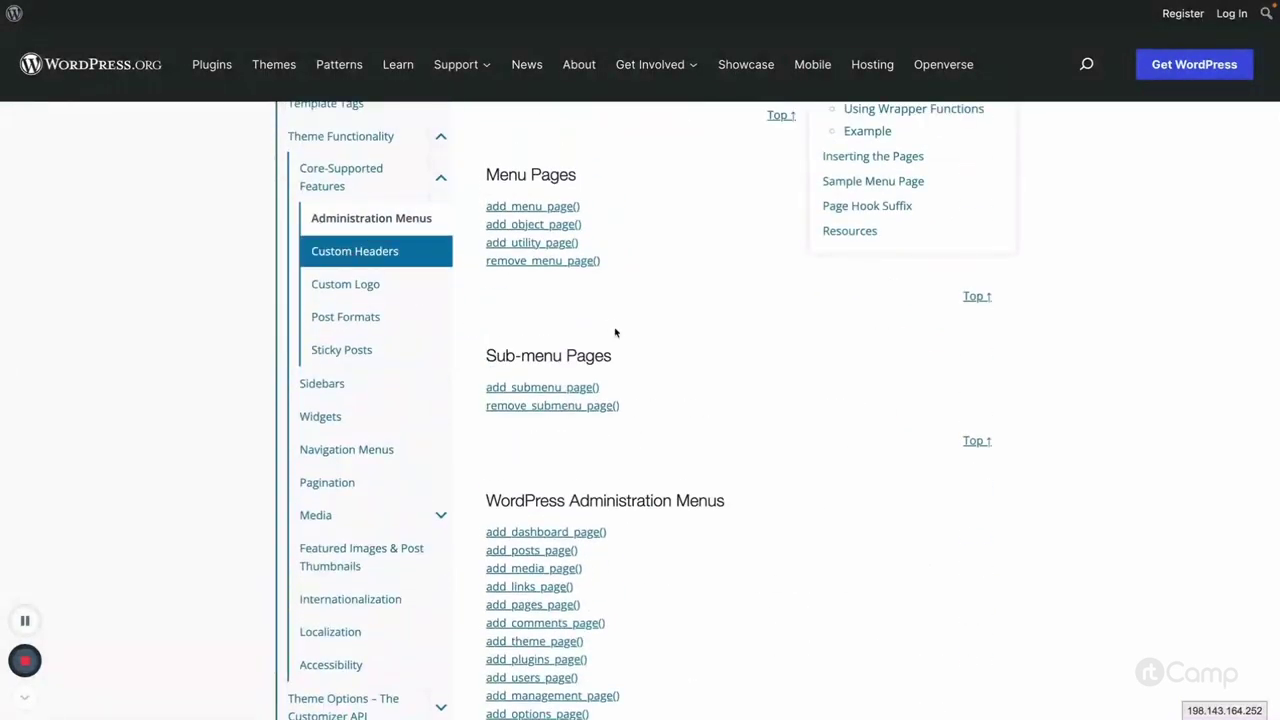
pyautogui.scroll(-4, 697, 411)
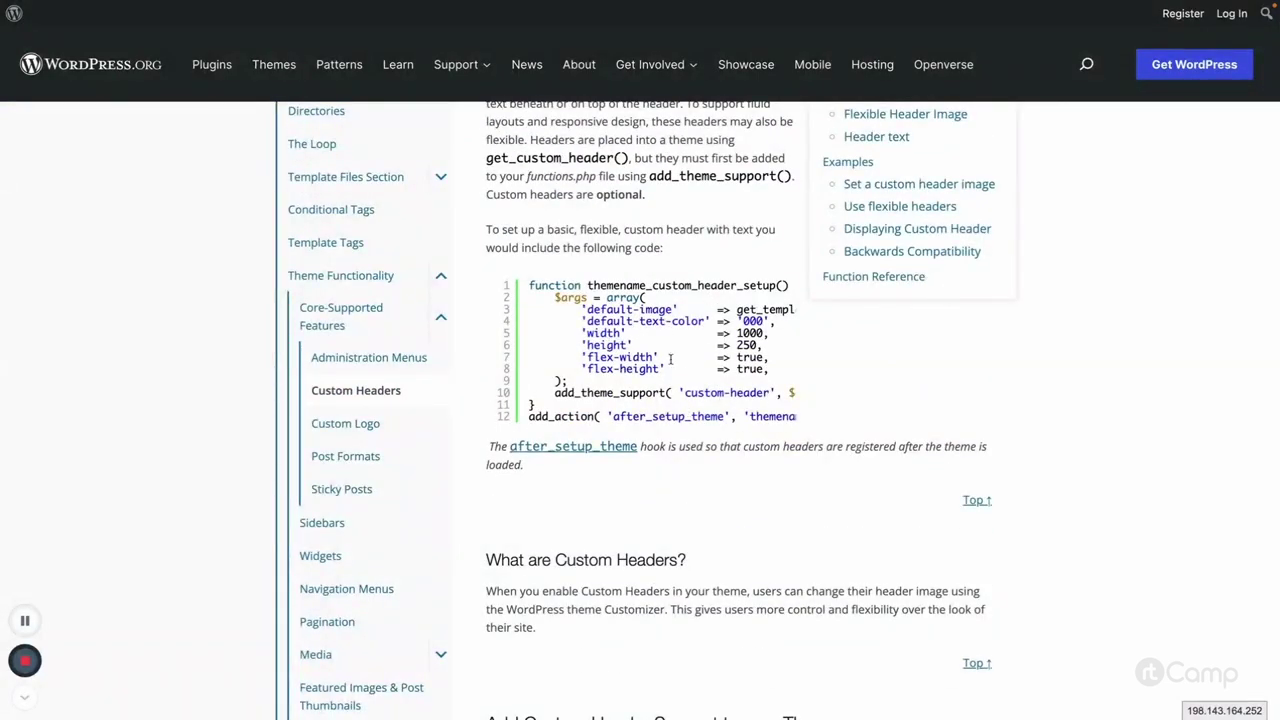
# Step: Read the Custom Headers setup code and Flexible Header Image section, then go to Custom Logo
pyautogui.scroll(-6, 673, 403)
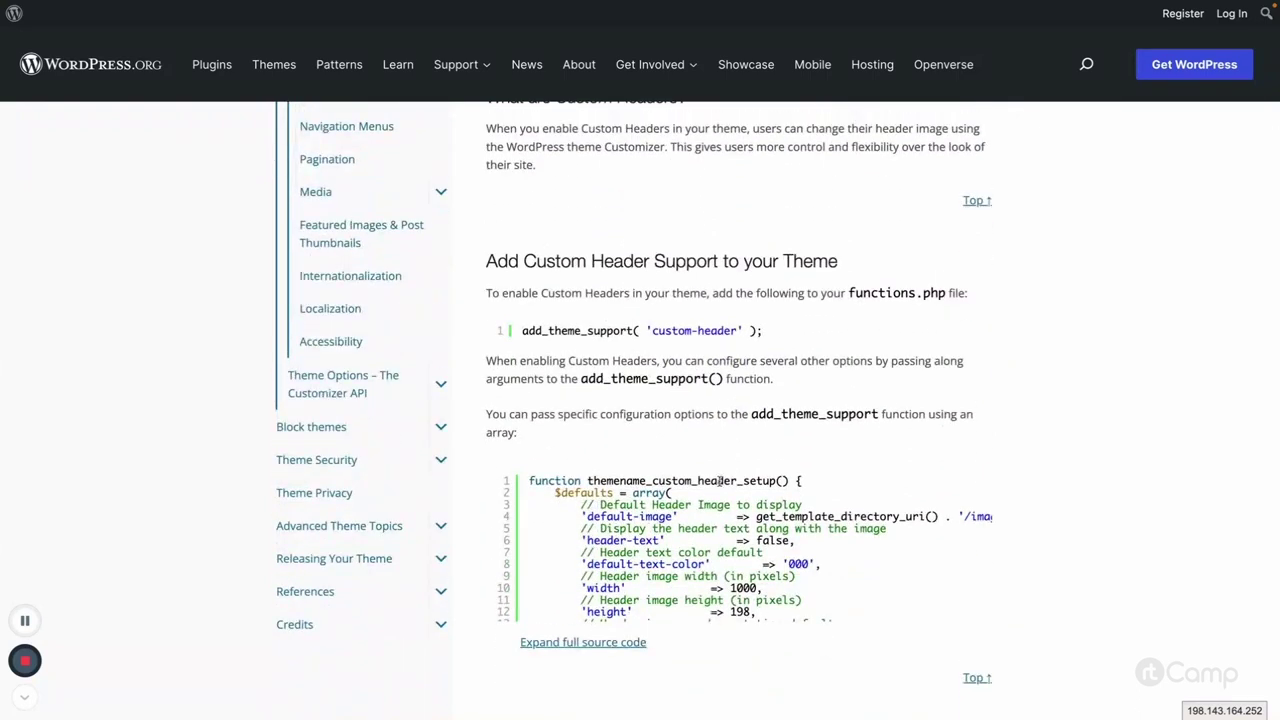
pyautogui.scroll(-1, 719, 482)
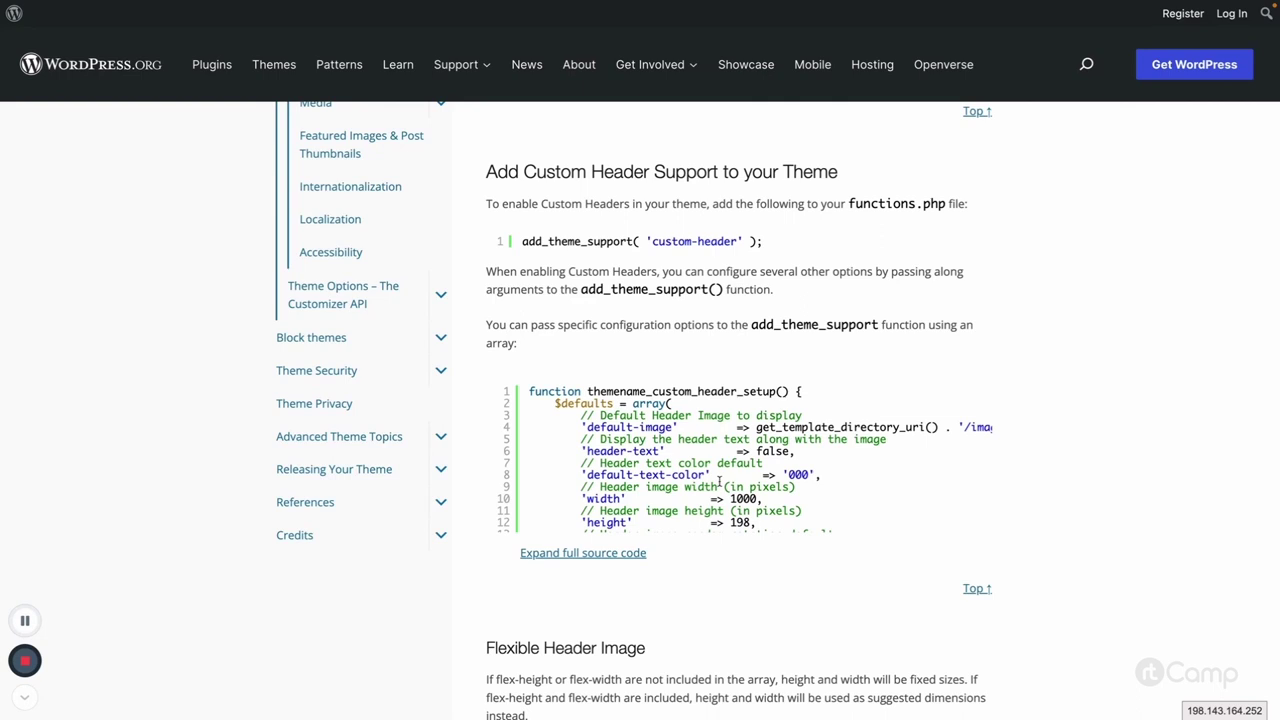
pyautogui.scroll(-2, 691, 447)
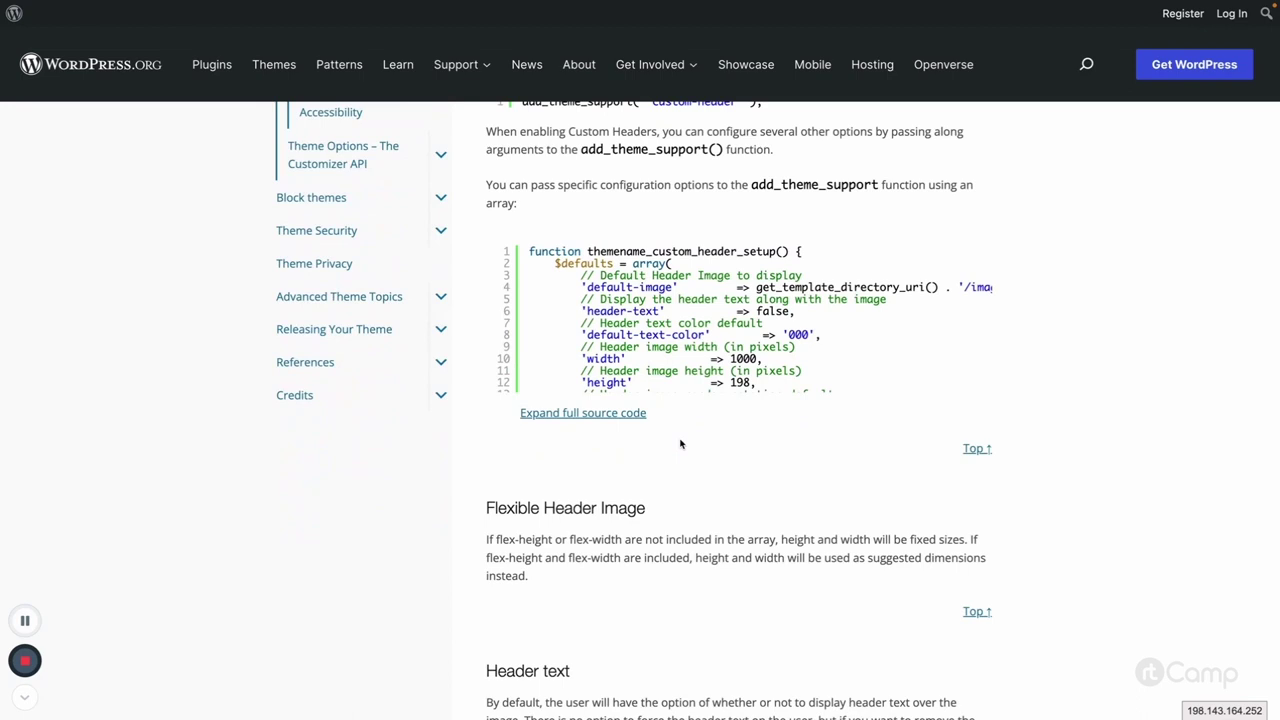
pyautogui.scroll(-3, 680, 444)
pyautogui.scroll(8, 680, 443)
pyautogui.scroll(4, 638, 357)
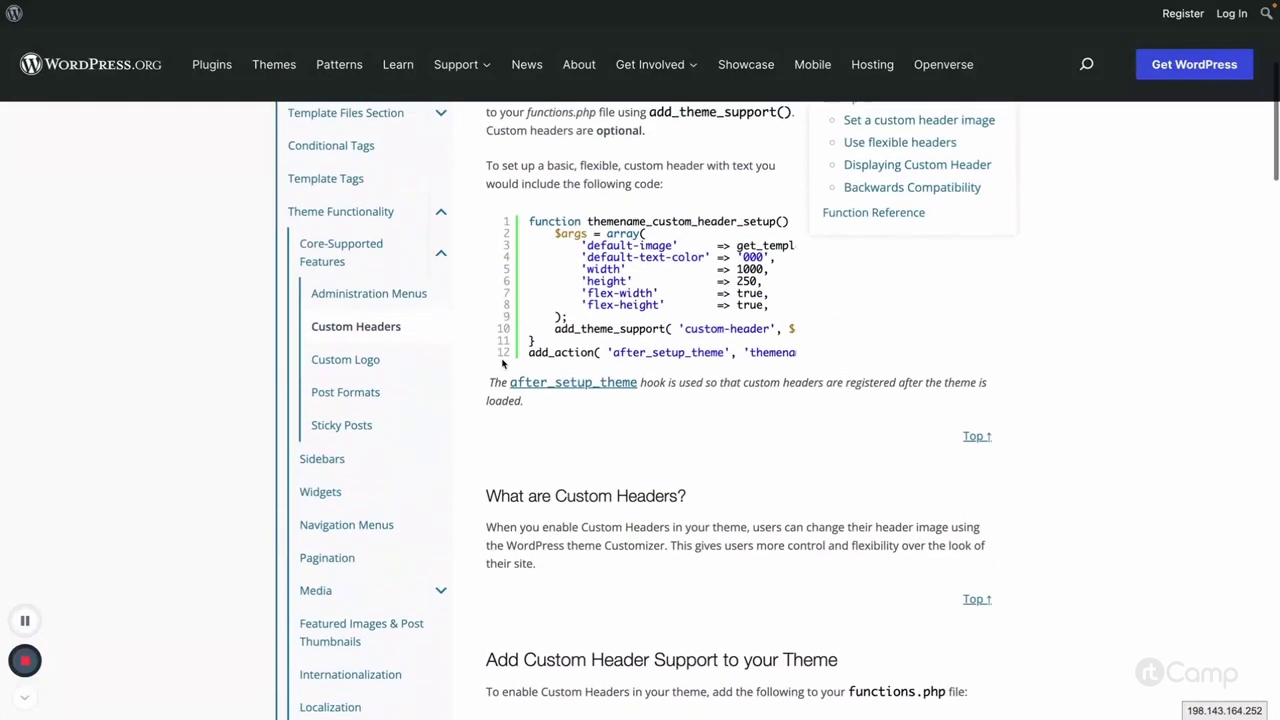
pyautogui.click(375, 382)
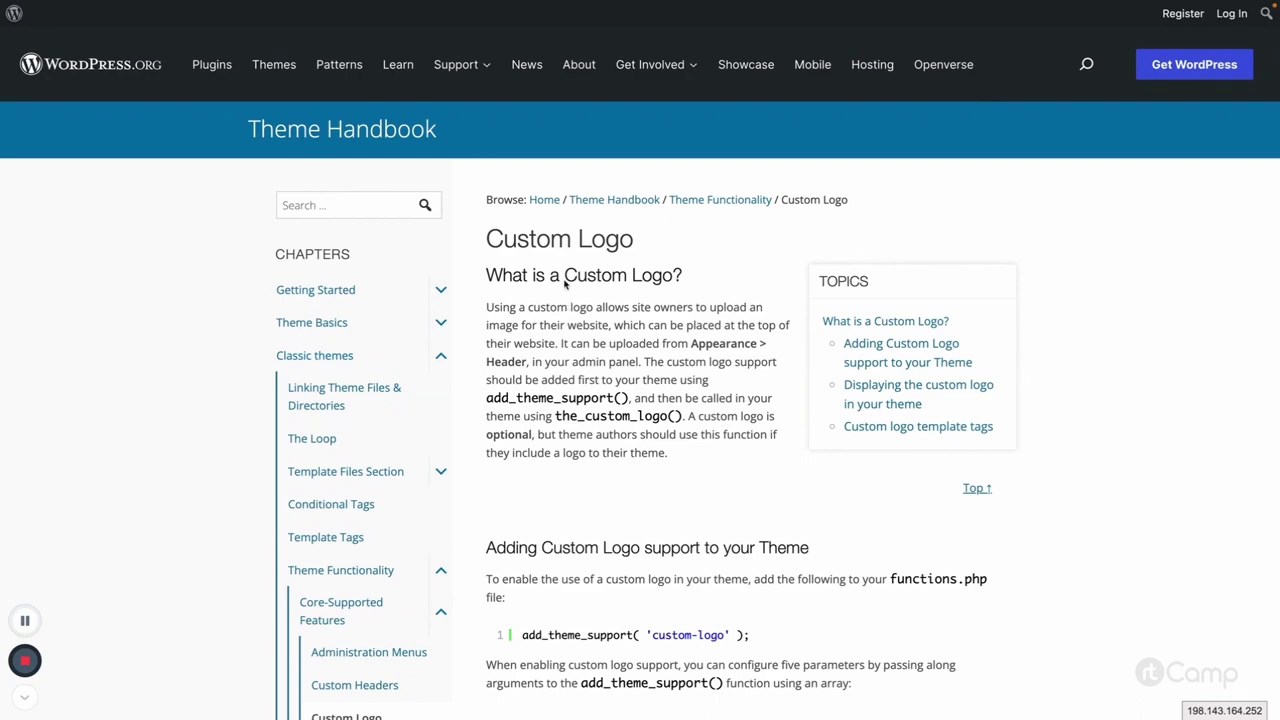
# Step: Open the Post Formats page and select its list of supported post formats
pyautogui.scroll(-4, 522, 413)
pyautogui.click(335, 411)
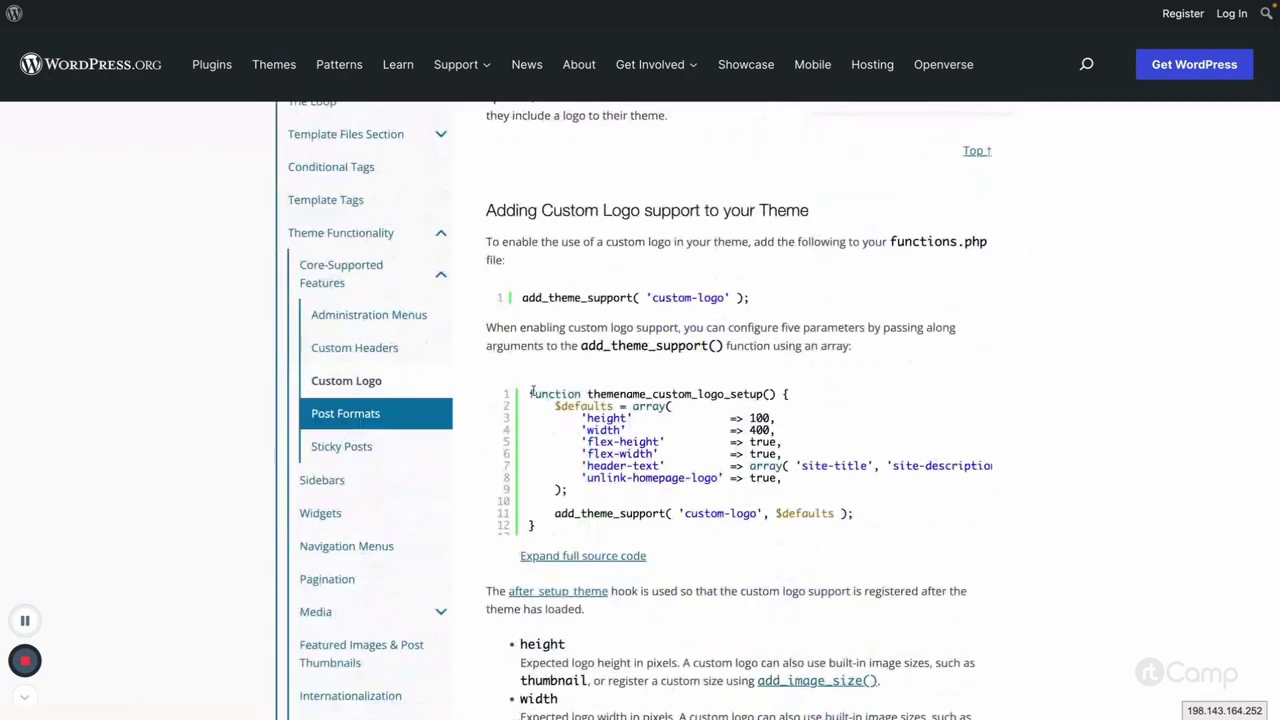
pyautogui.scroll(-15, 673, 467)
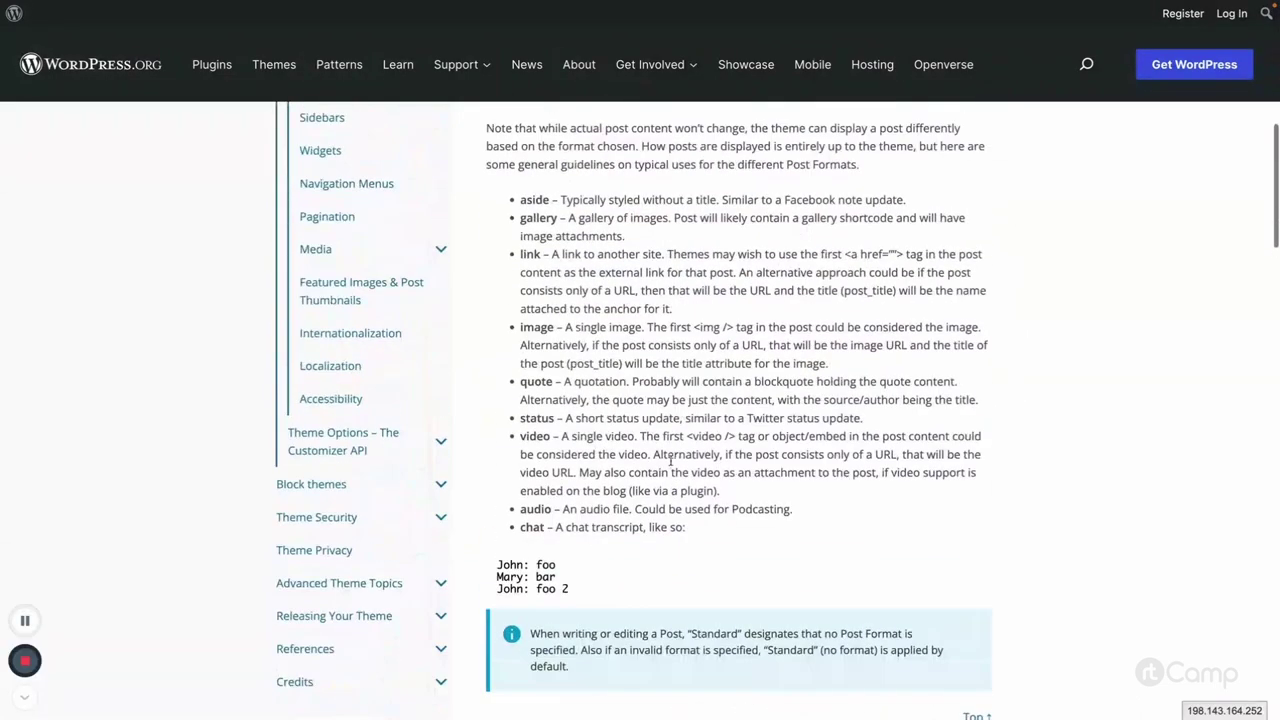
pyautogui.moveTo(519, 199); pyautogui.dragTo(685, 527)
pyautogui.scroll(-4, 657, 545)
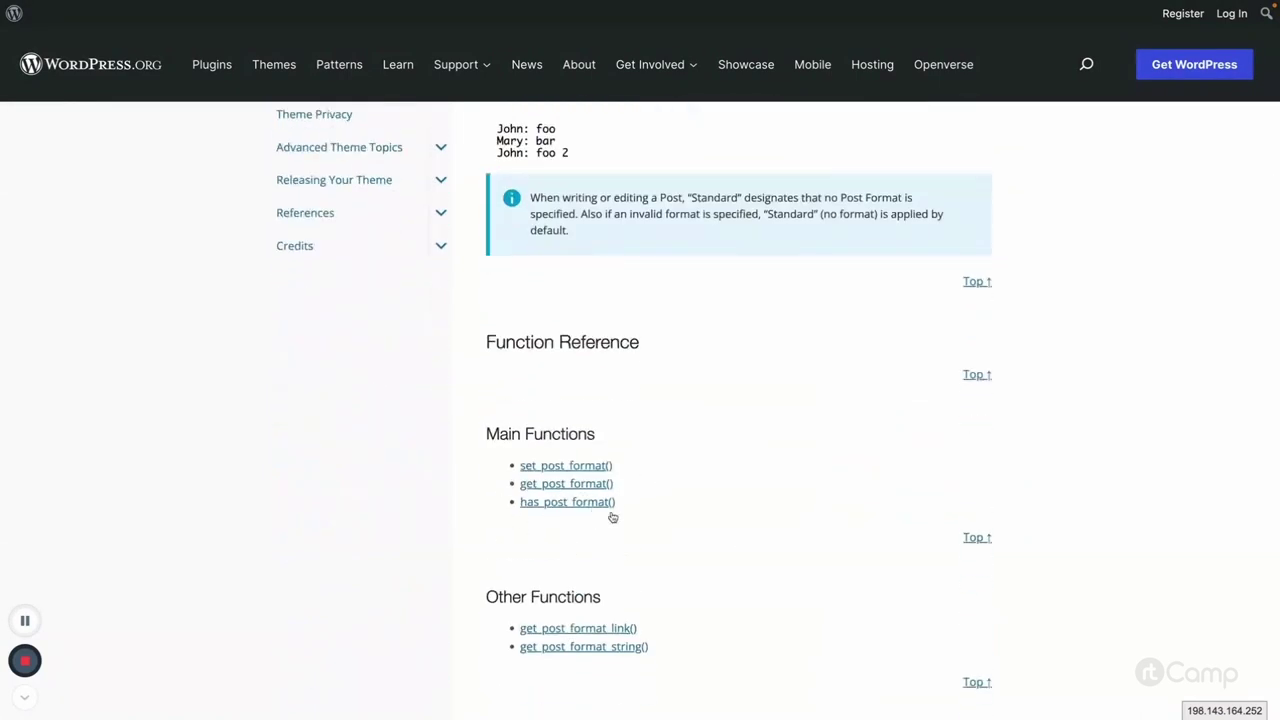
pyautogui.scroll(-5, 612, 517)
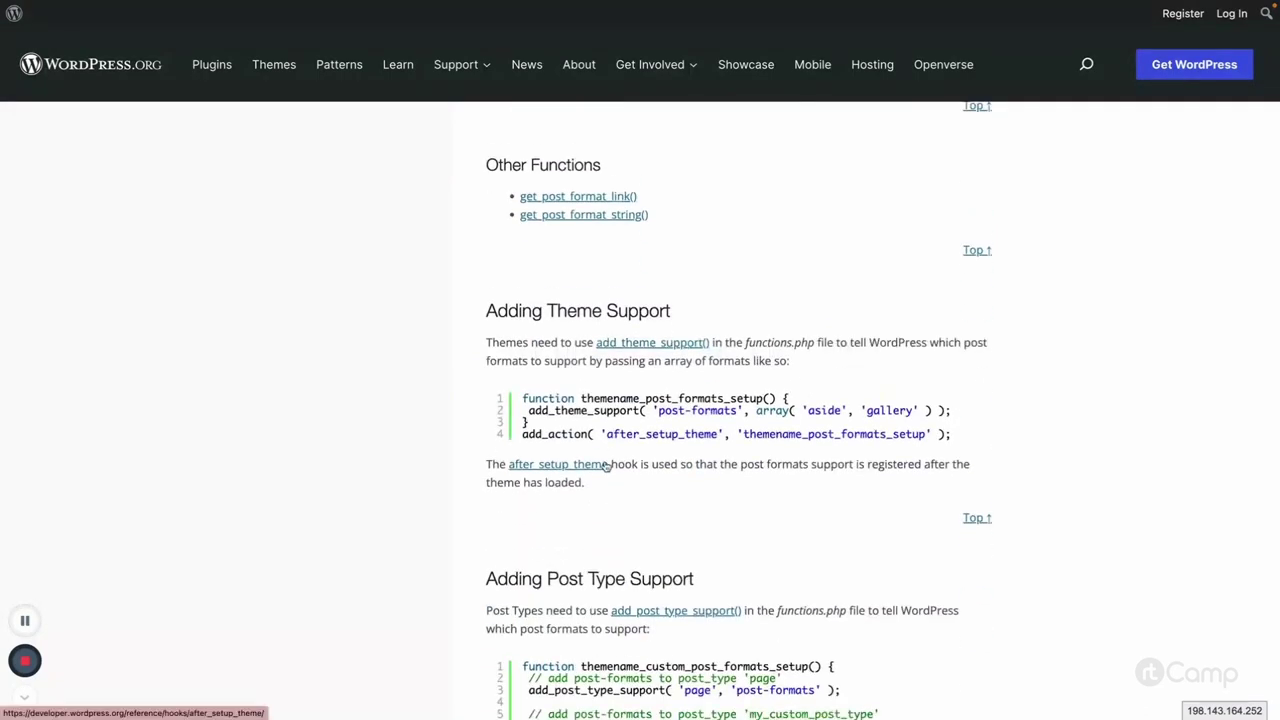
pyautogui.scroll(10, 606, 466)
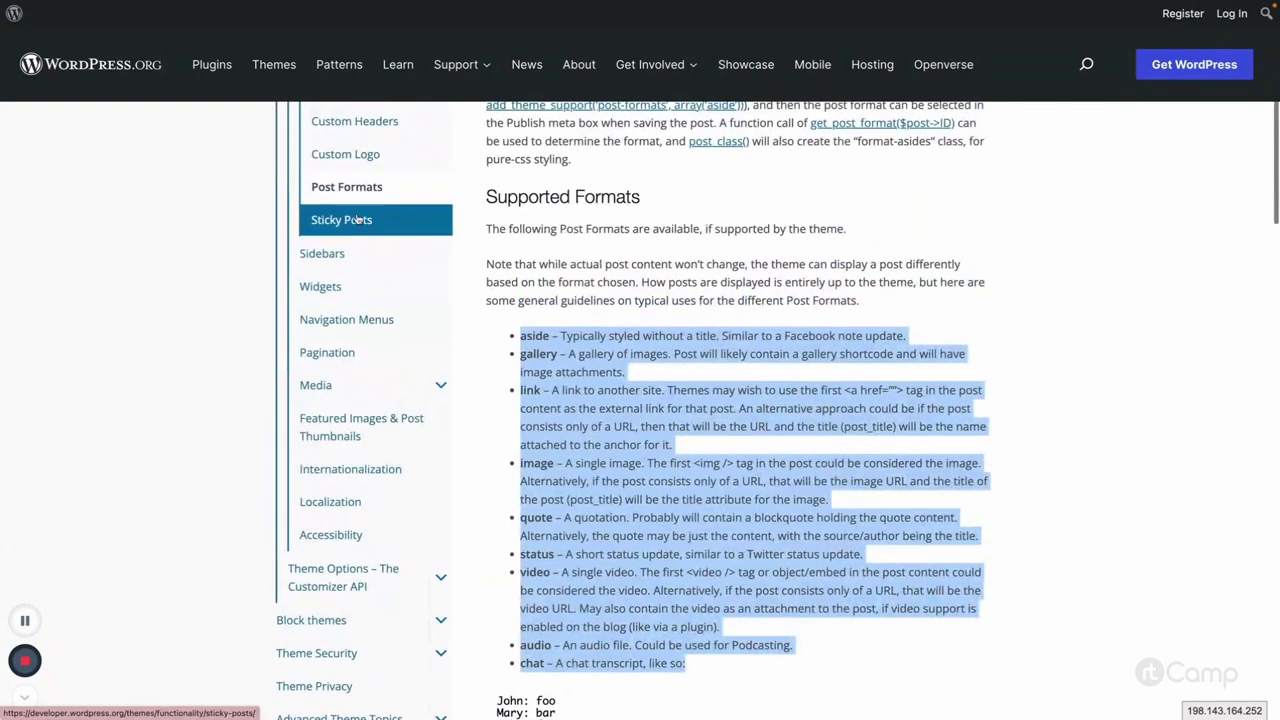
# Step: Open the Sticky Posts page, then switch to the learnwp.test site tab
pyautogui.click(357, 219)
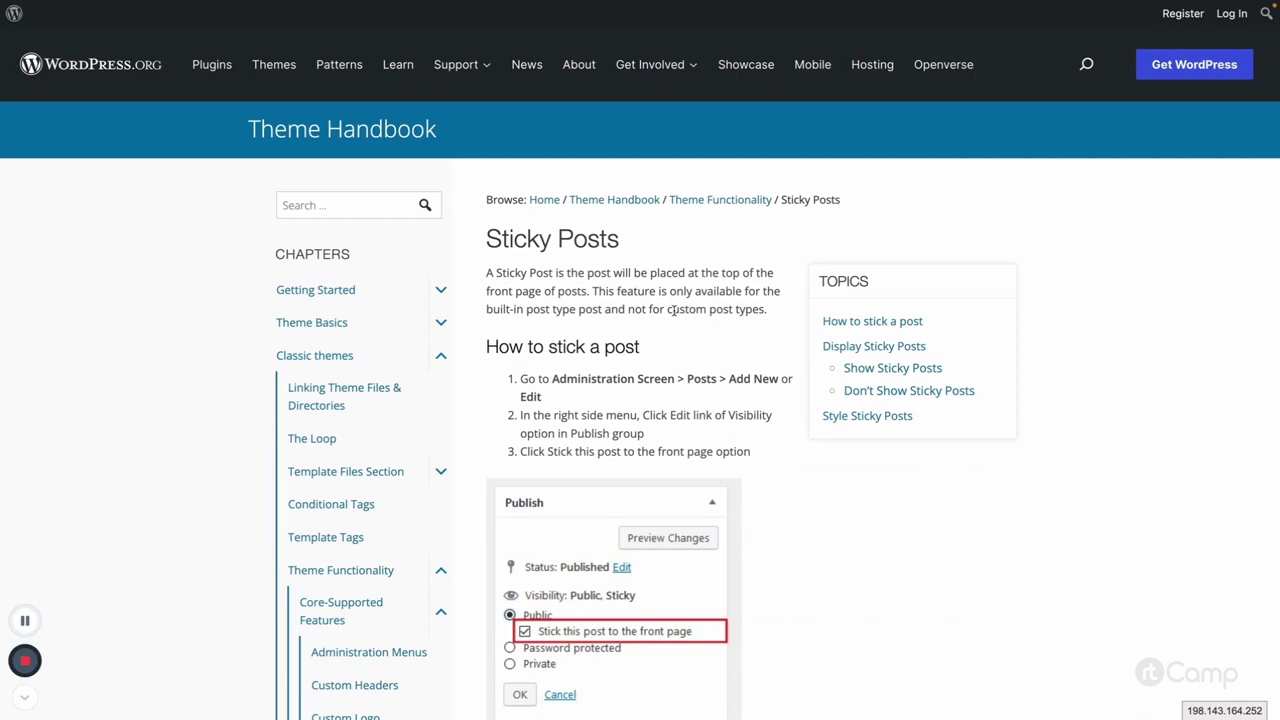
pyautogui.moveTo(278, 5)
pyautogui.click(265, 47)
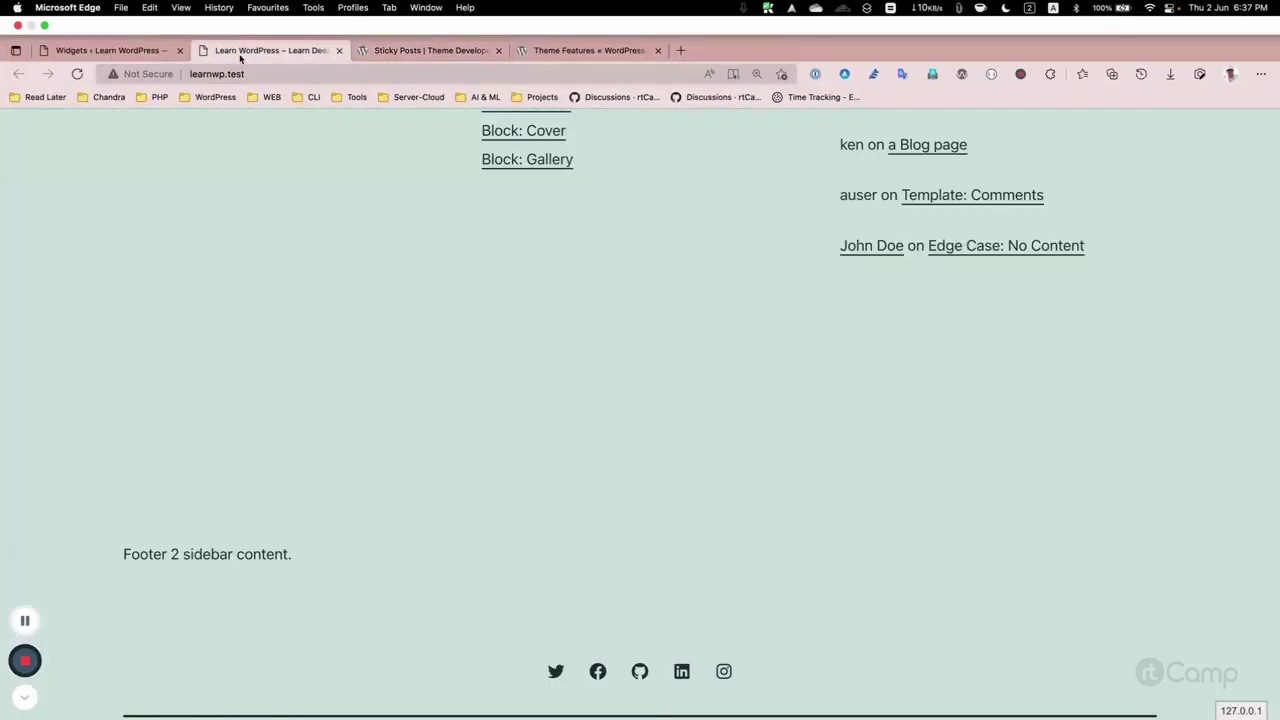
# Step: Select and deselect the 'Template: Sticky' post title at the top of learnwp.test
pyautogui.scroll(20, 656, 321)
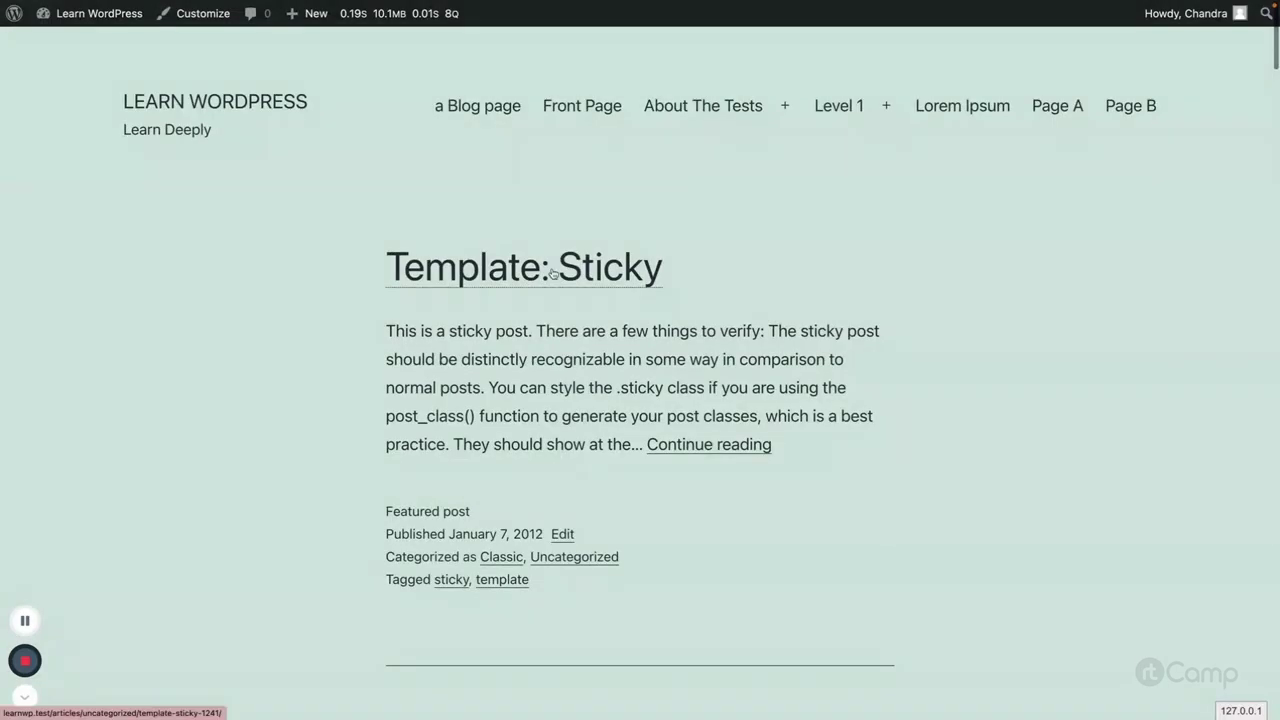
pyautogui.moveTo(700, 268); pyautogui.dragTo(380, 266)
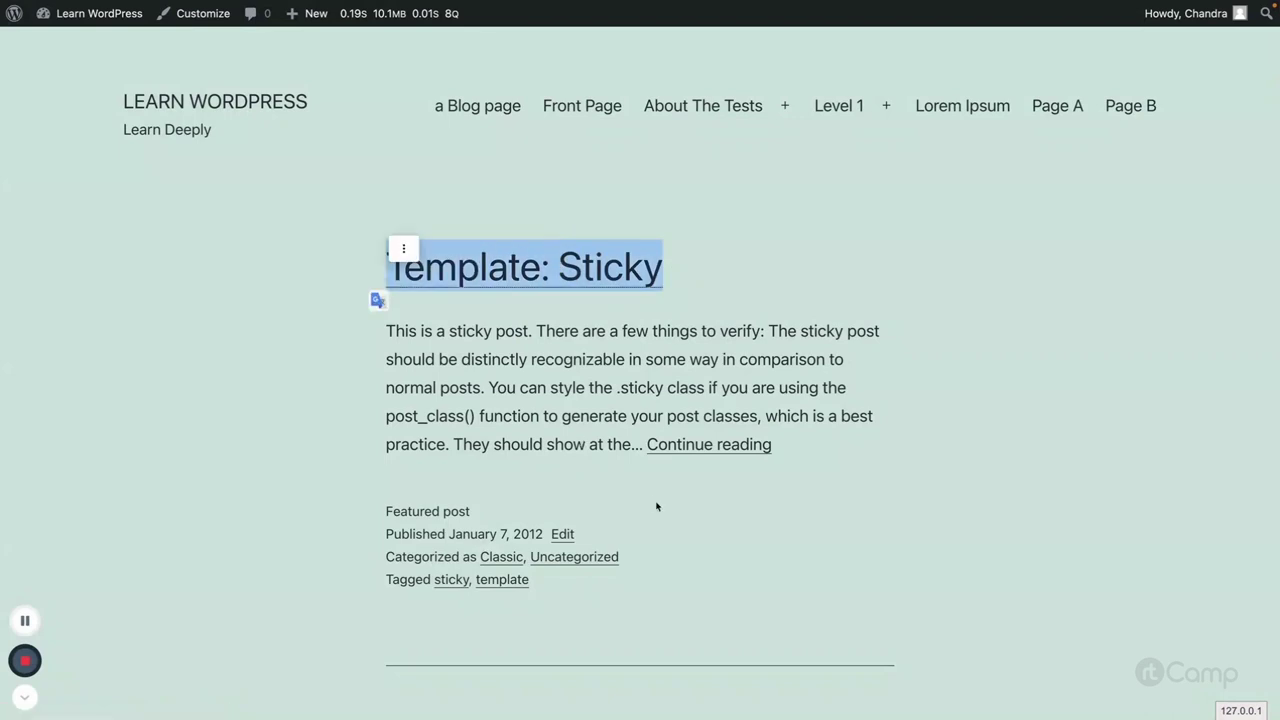
pyautogui.click(657, 387)
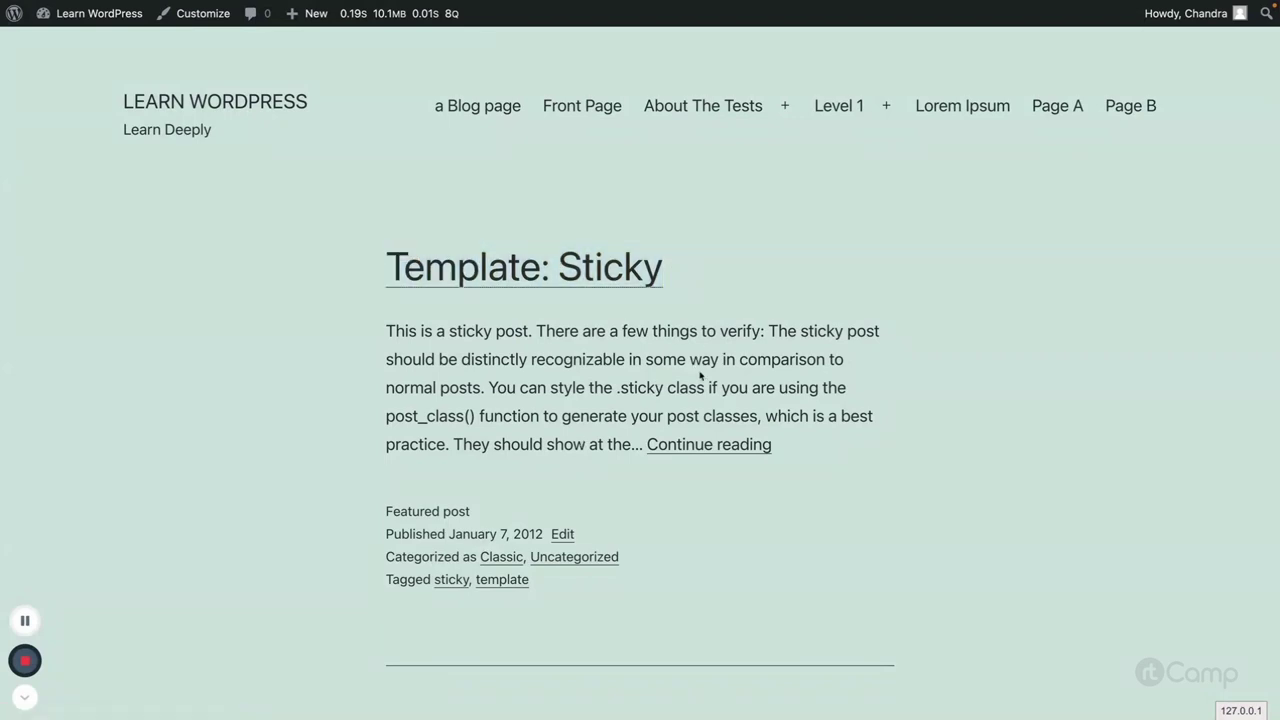
pyautogui.scroll(-2, 700, 378)
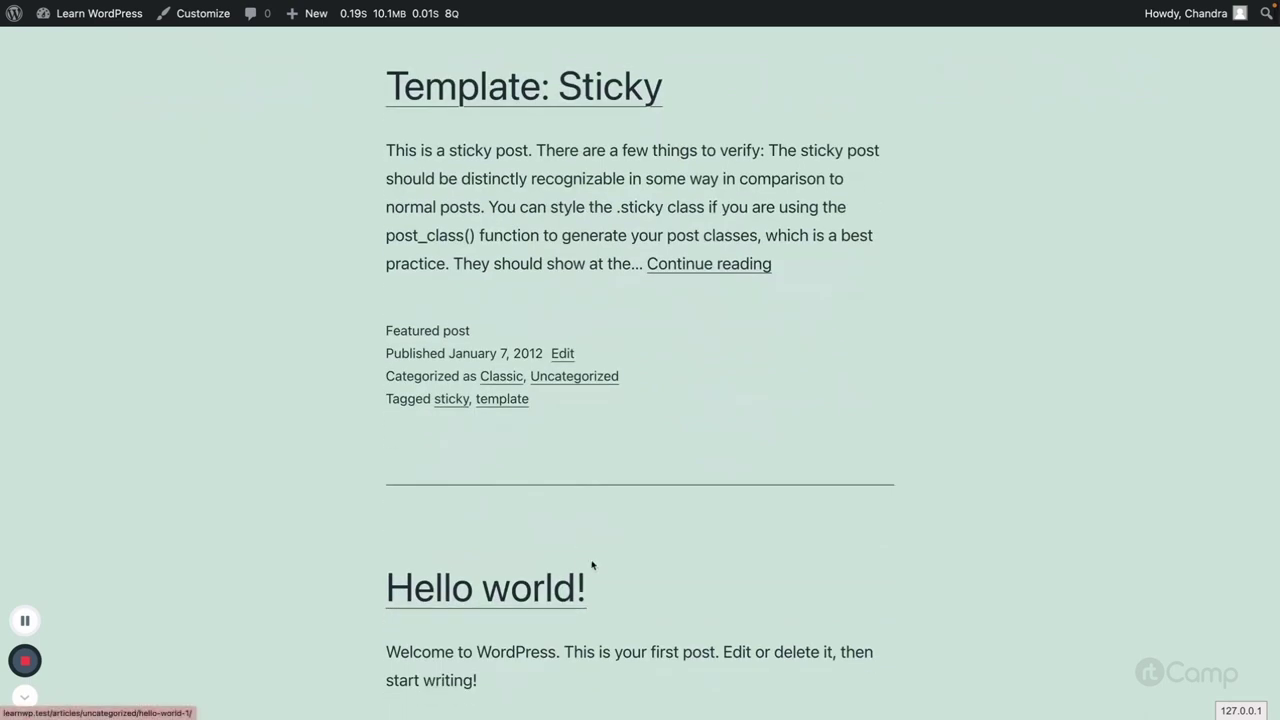
pyautogui.scroll(2, 590, 560)
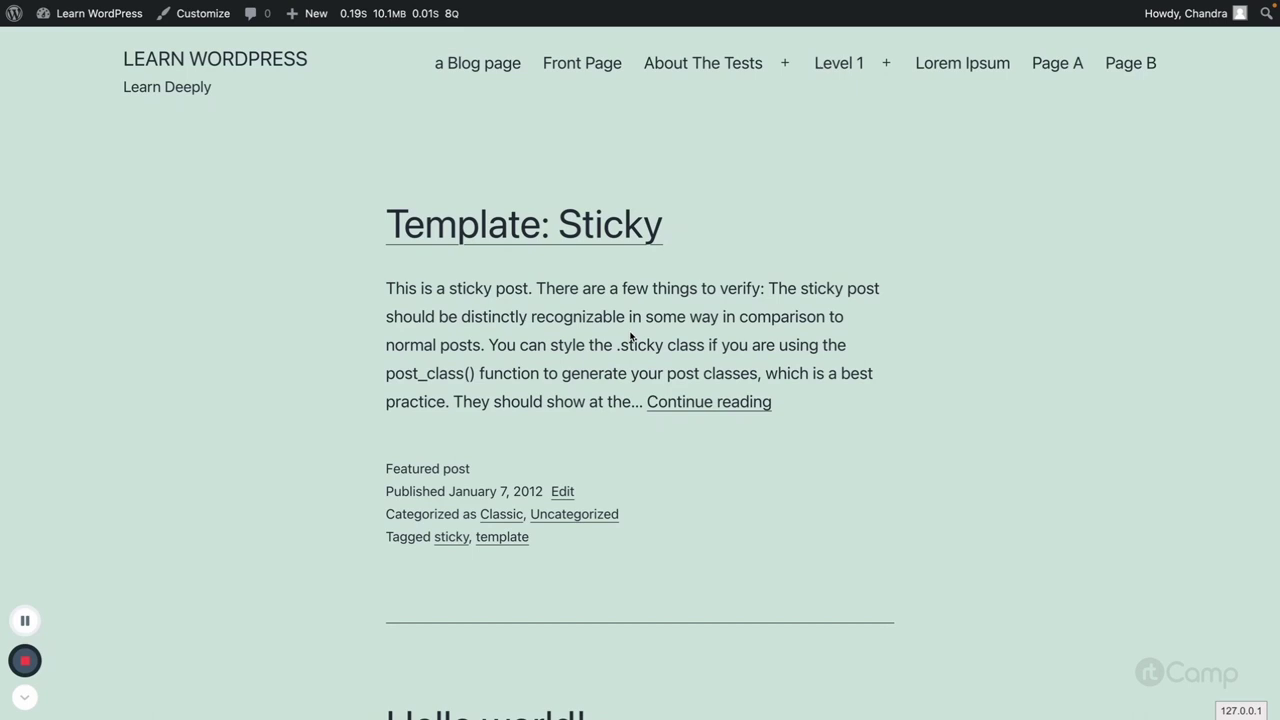
pyautogui.scroll(1, 631, 337)
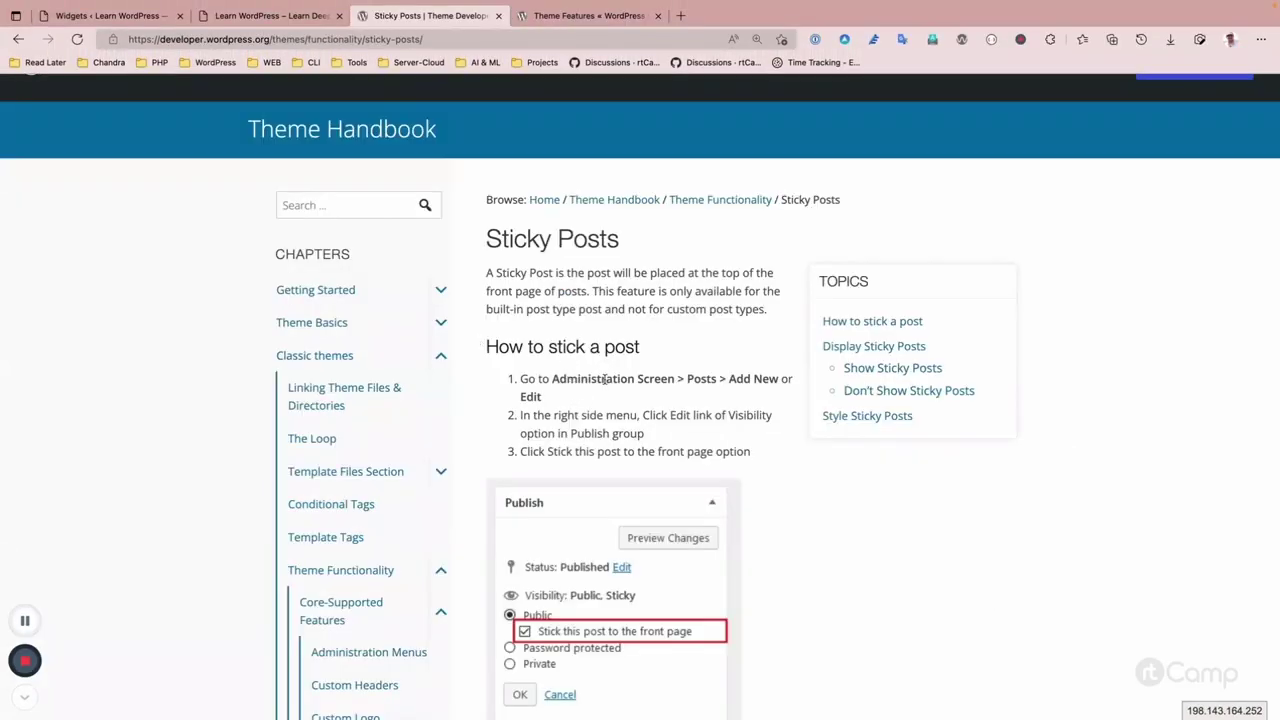
# Step: Scroll through the Display Sticky Posts code examples, then go to the Sidebars page
pyautogui.scroll(-5, 604, 379)
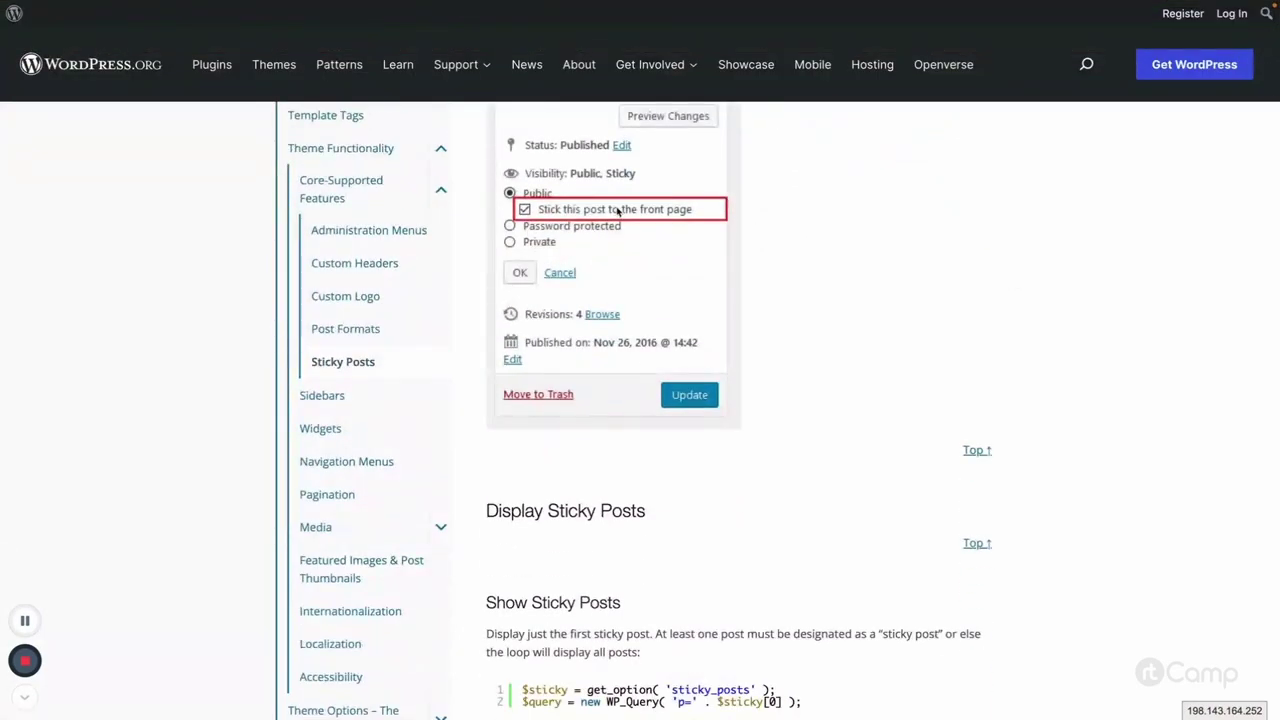
pyautogui.scroll(-5, 631, 285)
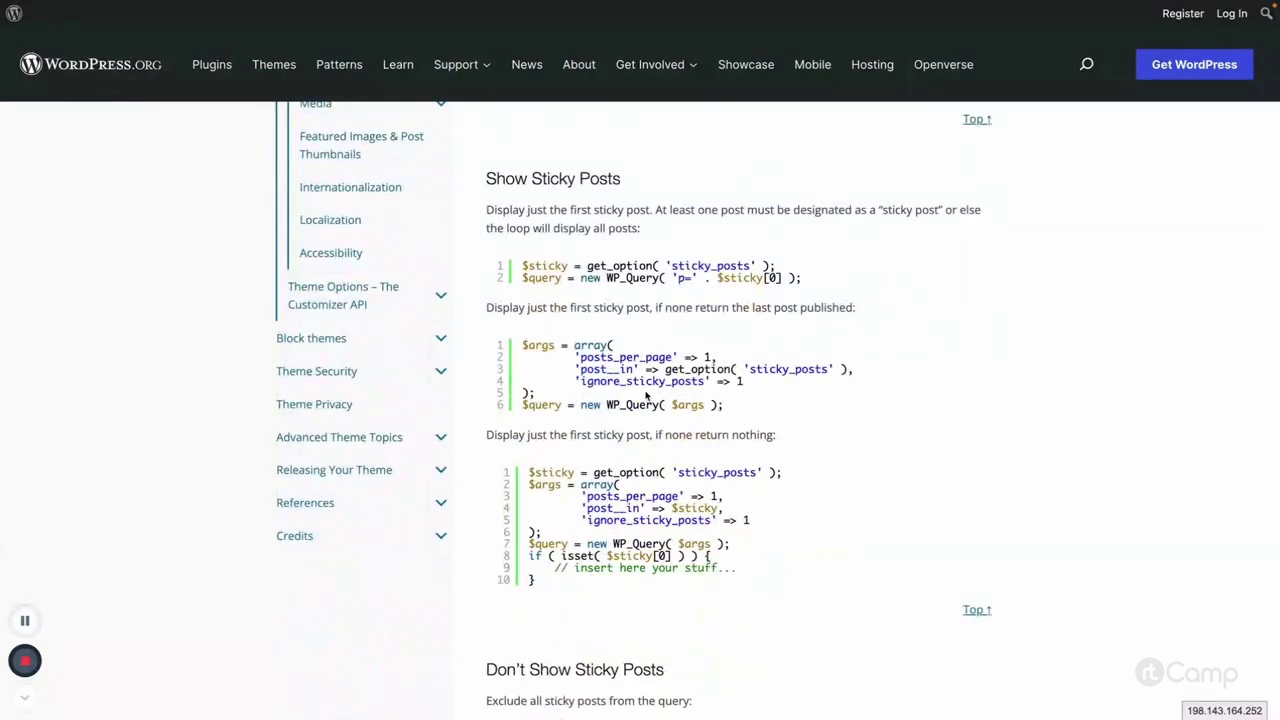
pyautogui.scroll(-2, 650, 405)
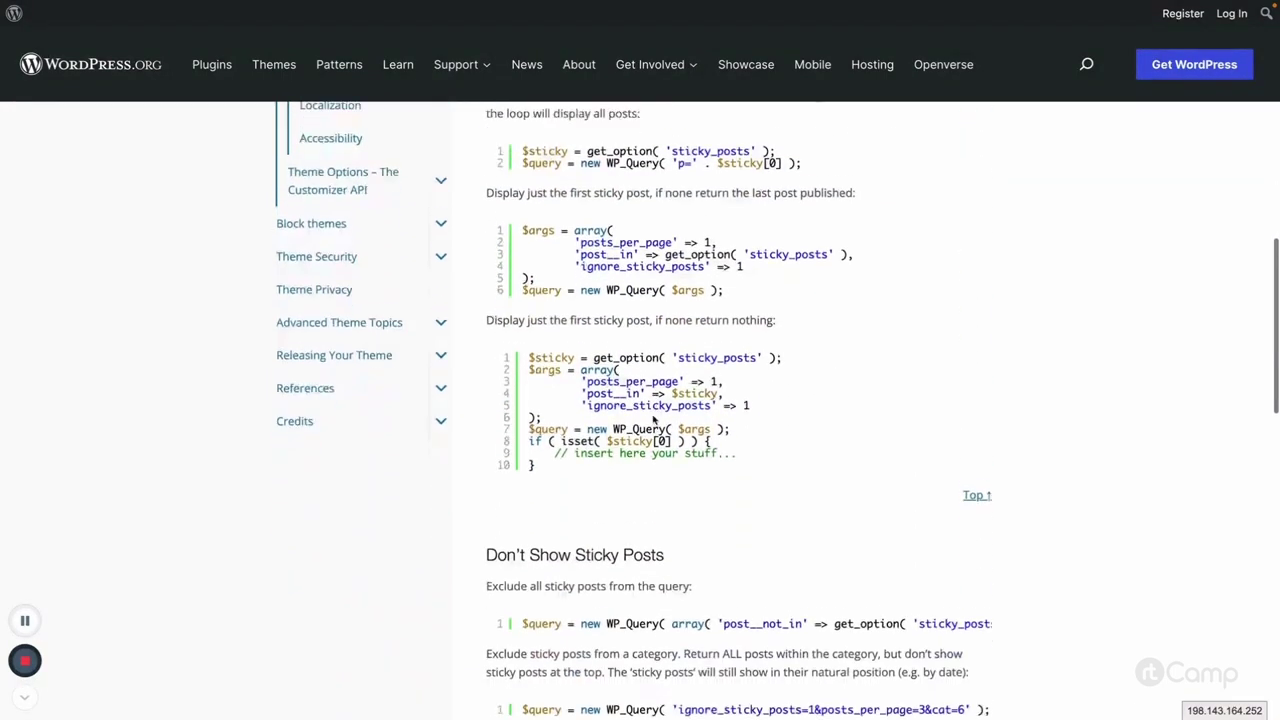
pyautogui.scroll(-6, 655, 420)
pyautogui.scroll(8, 655, 415)
pyautogui.scroll(4, 343, 320)
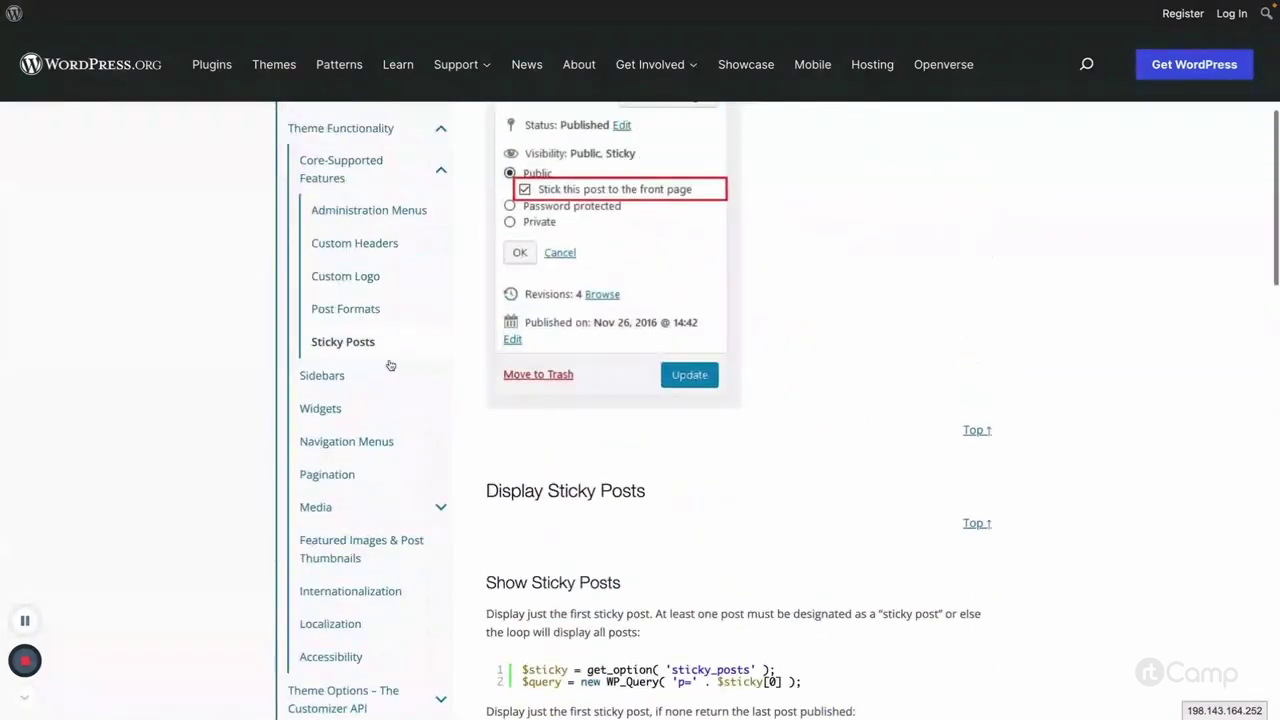
pyautogui.click(389, 379)
# Step: Scroll to Registering a Sidebar and expand the full register_sidebar source code
pyautogui.scroll(-4, 600, 412)
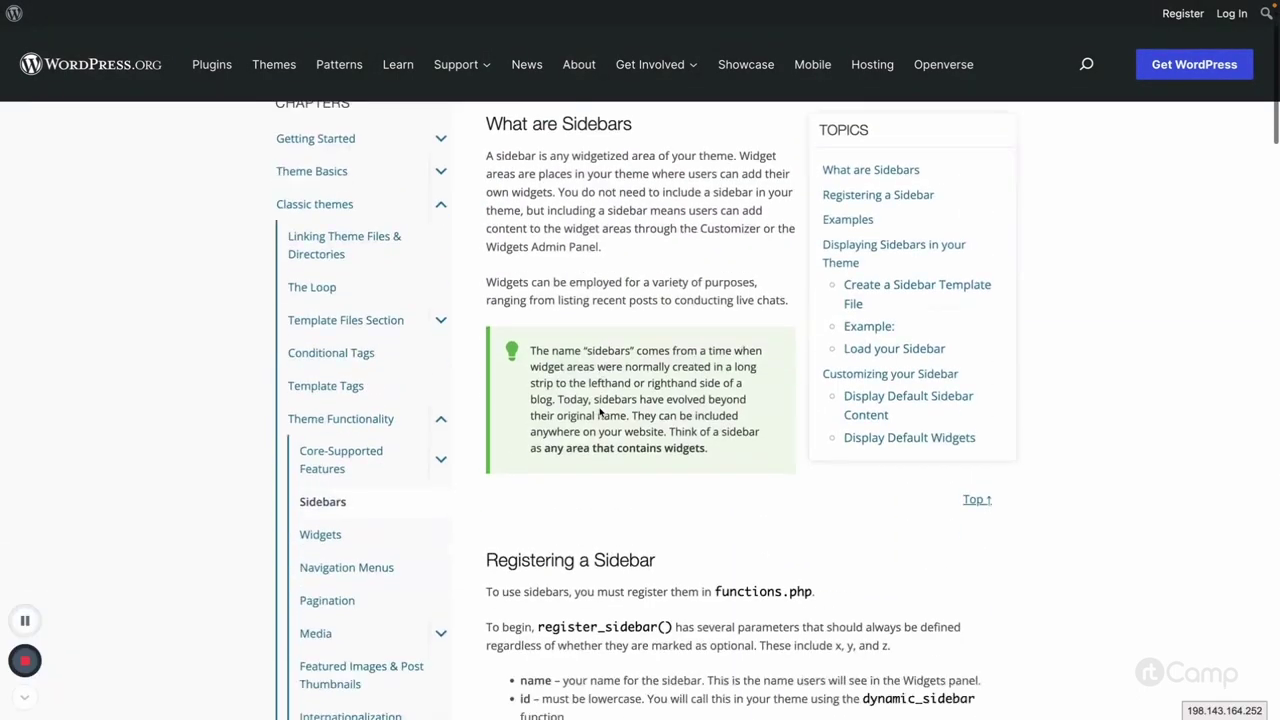
pyautogui.scroll(-1, 580, 390)
pyautogui.scroll(1, 562, 372)
pyautogui.scroll(-1, 562, 372)
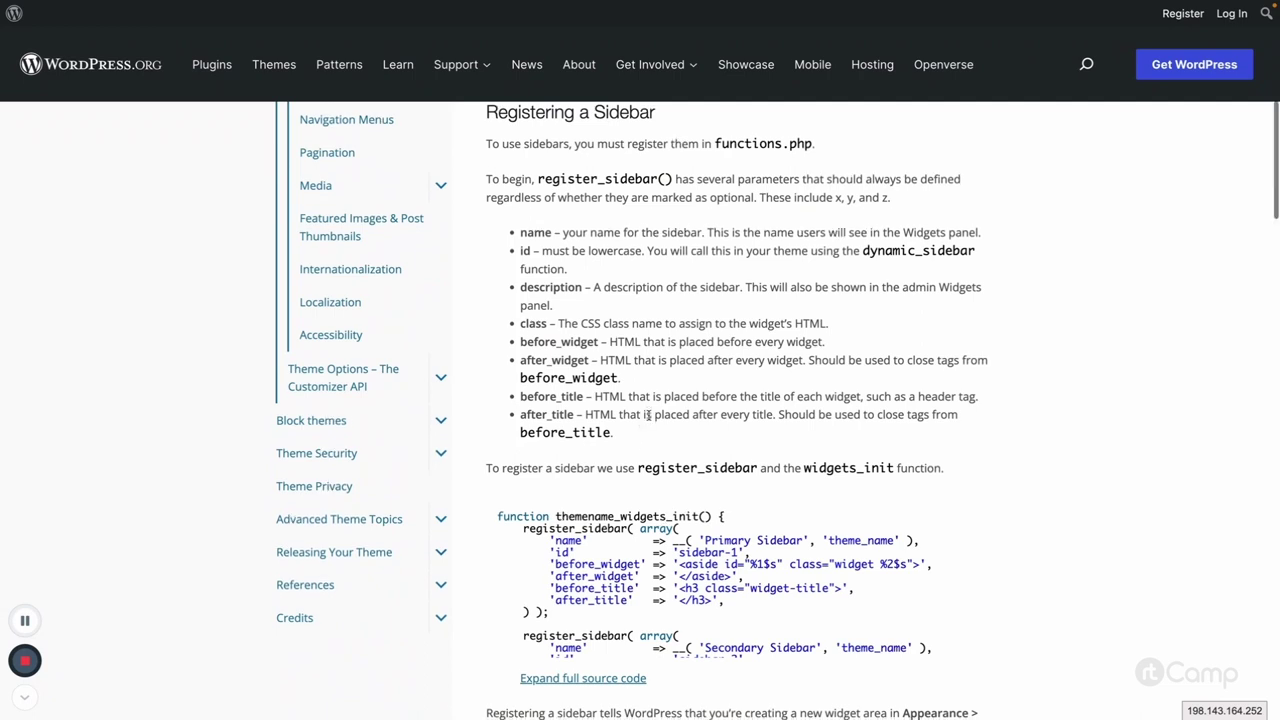
pyautogui.scroll(-1, 648, 416)
pyautogui.scroll(-1, 648, 416)
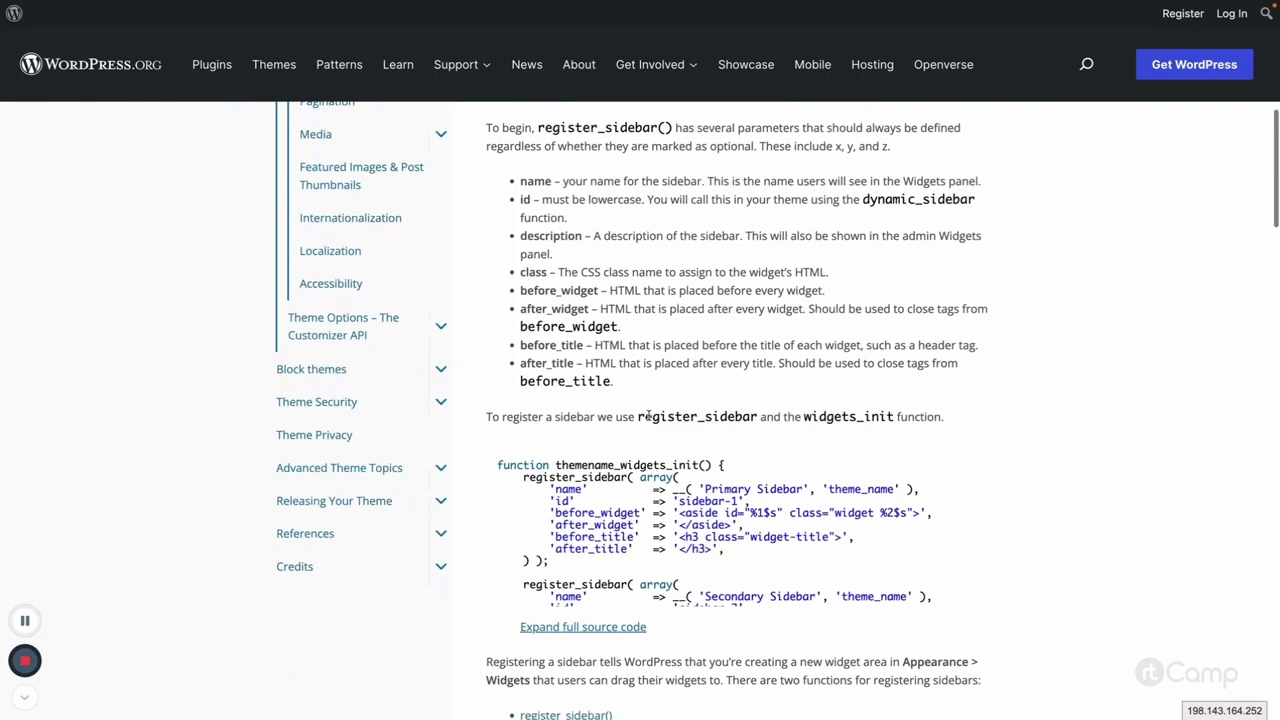
pyautogui.scroll(-4, 648, 416)
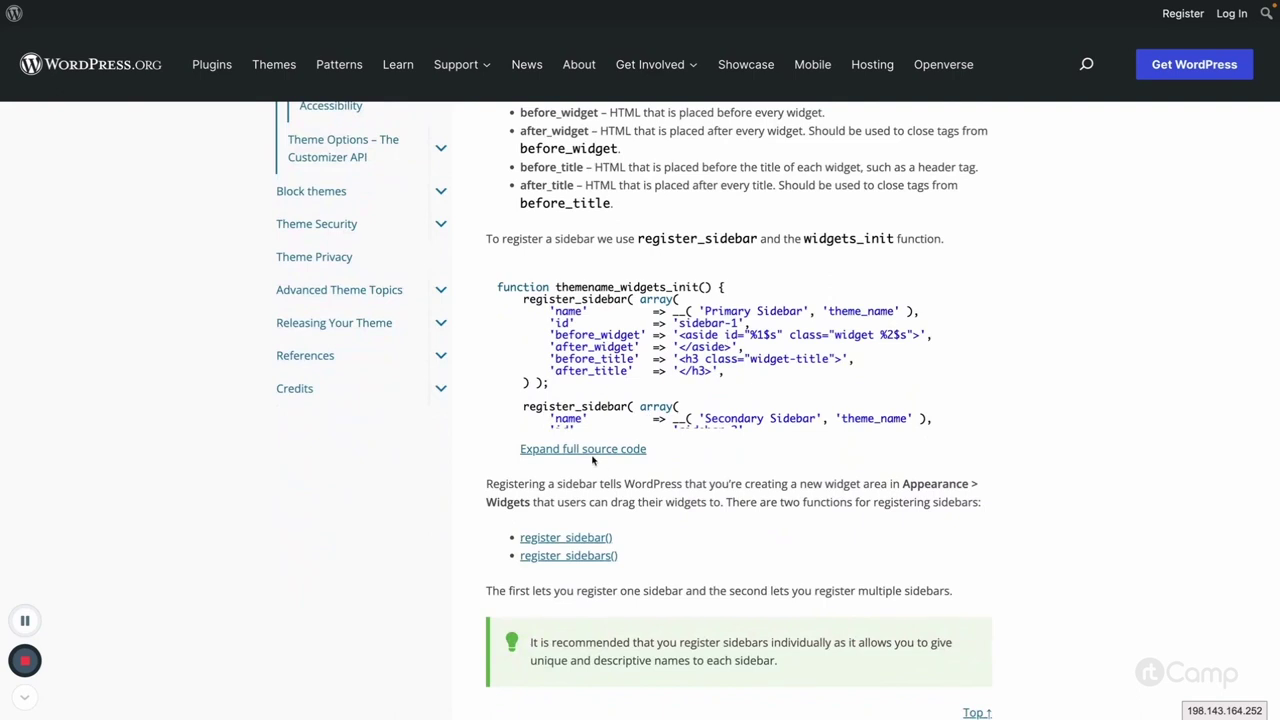
pyautogui.click(590, 451)
# Step: Read through the expanded register_sidebar code, then go to the Widgets page
pyautogui.scroll(-3, 707, 441)
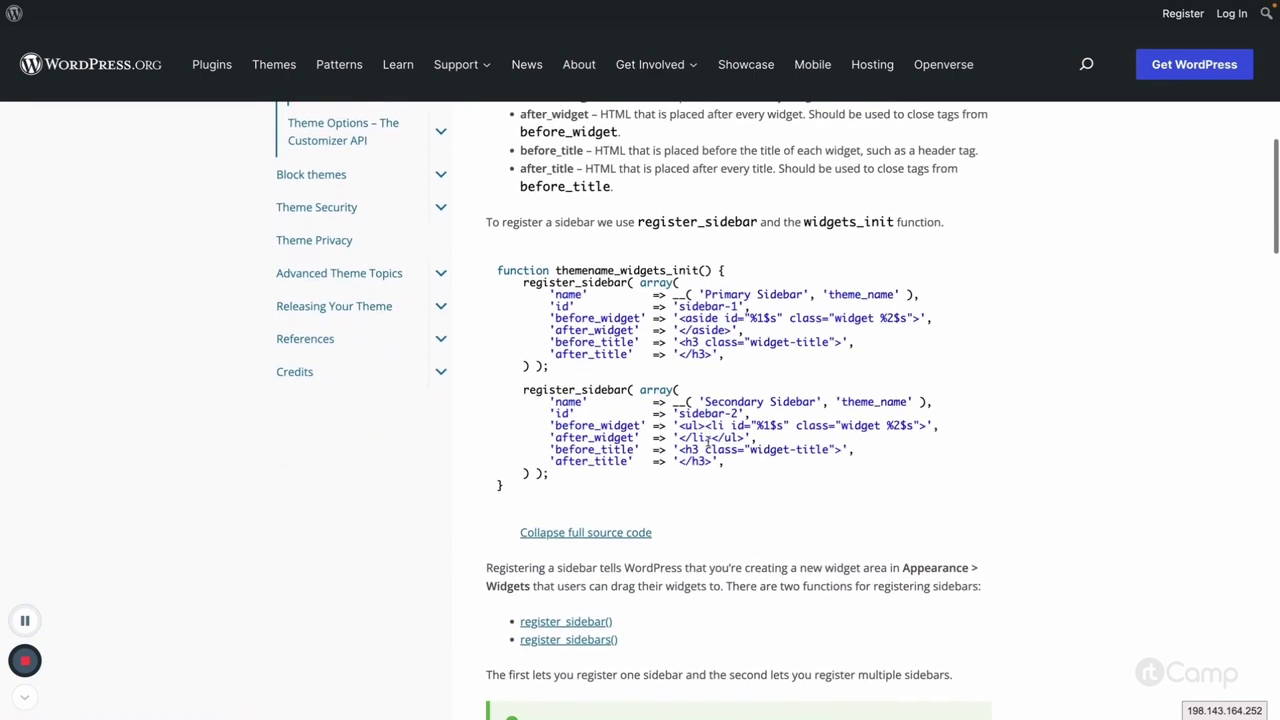
pyautogui.scroll(-3, 707, 441)
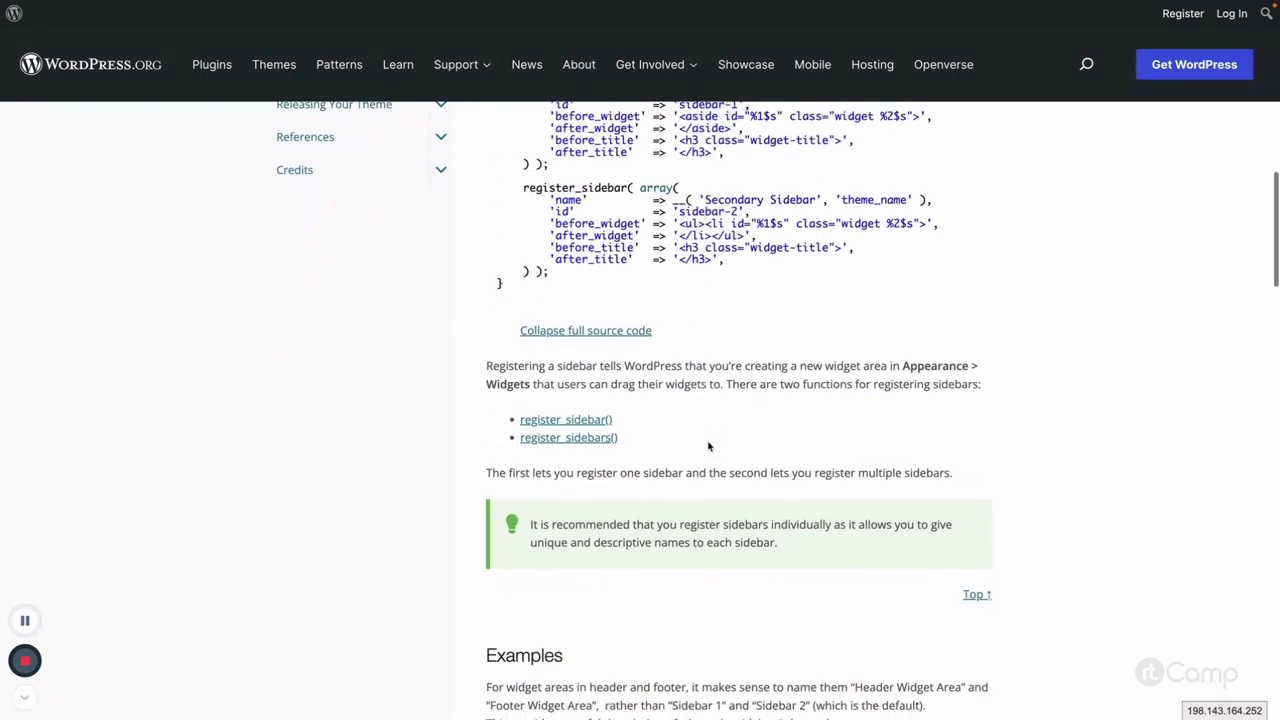
pyautogui.scroll(-14, 707, 447)
pyautogui.scroll(9, 707, 441)
pyautogui.scroll(20, 707, 441)
pyautogui.scroll(-8, 557, 420)
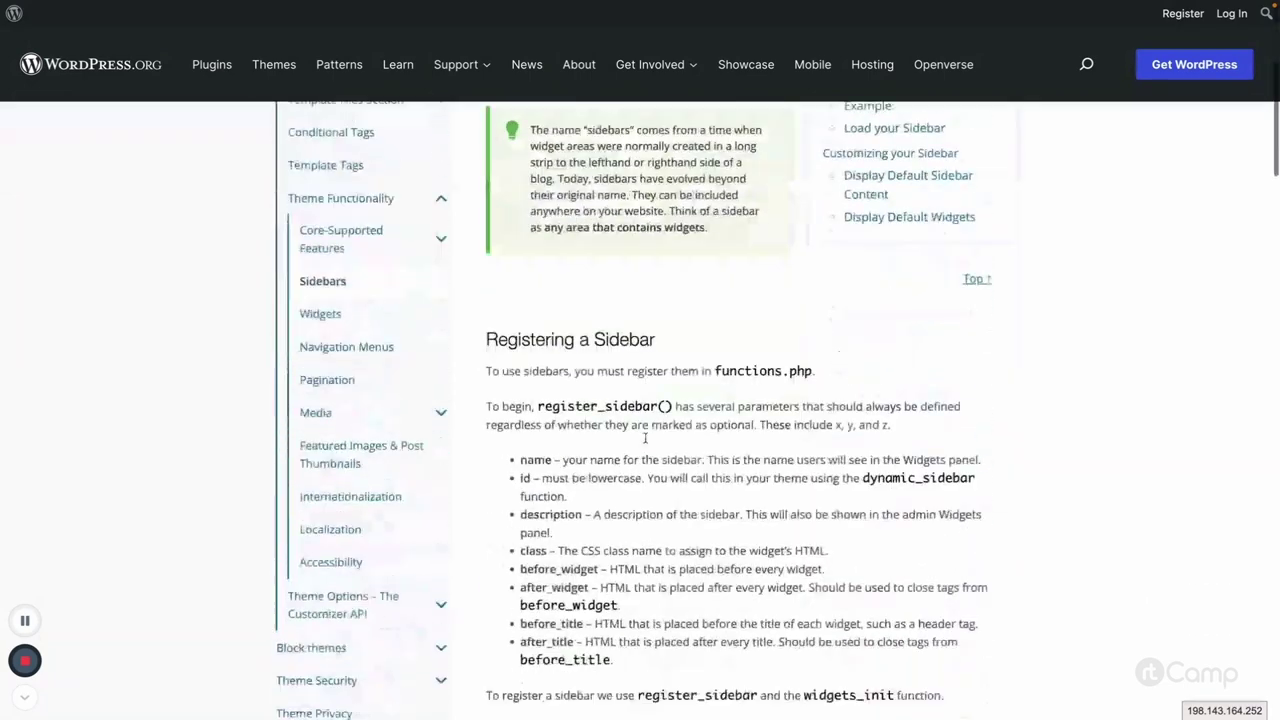
pyautogui.click(353, 313)
pyautogui.scroll(-8, 735, 441)
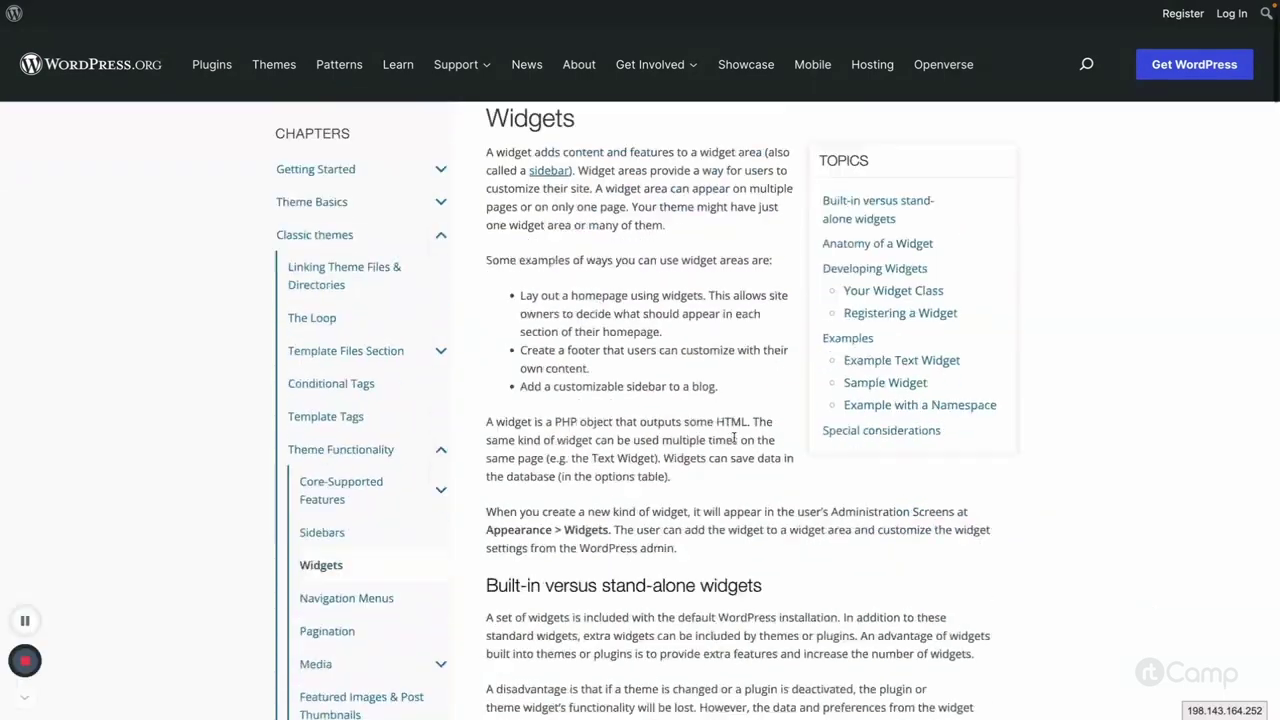
# Step: Scroll the Widgets page and move on to Navigation Menus
pyautogui.scroll(-7, 735, 441)
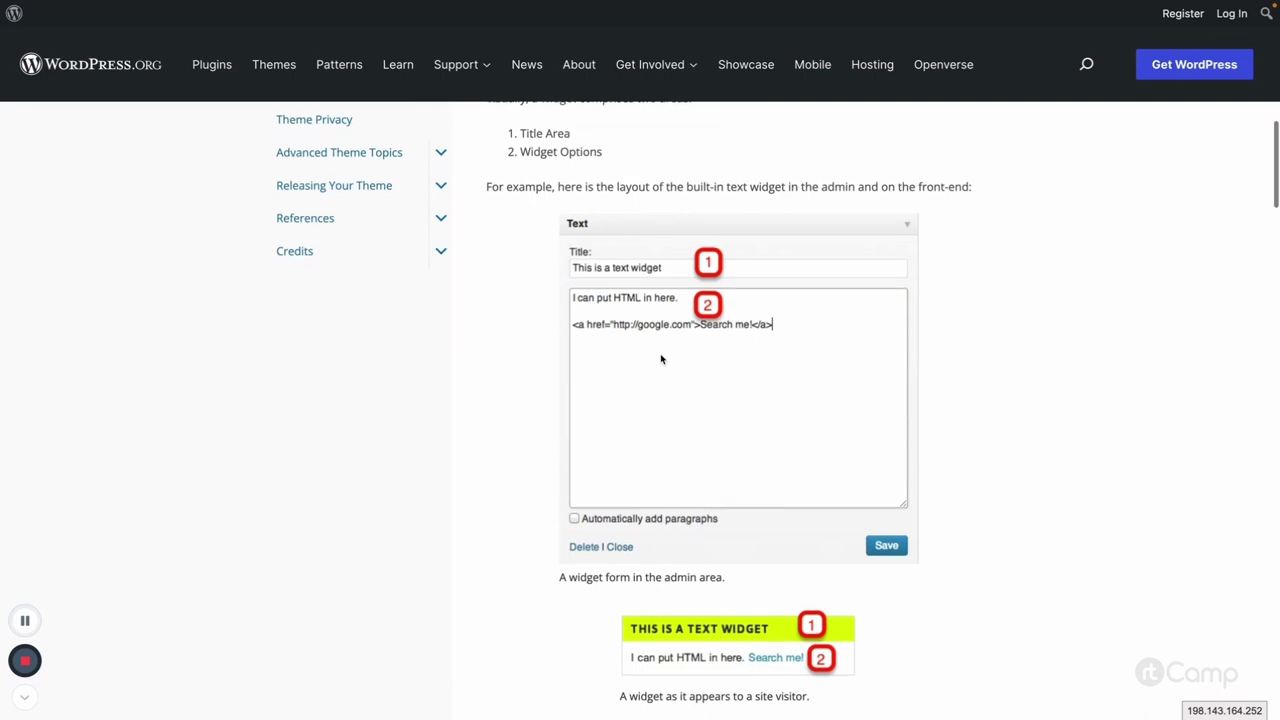
pyautogui.scroll(-5, 661, 359)
pyautogui.scroll(10, 661, 360)
pyautogui.click(390, 425)
# Step: Expand the Media chapter to show Audio, Images, Galleries and Video, and open Galleries
pyautogui.scroll(-3, 672, 388)
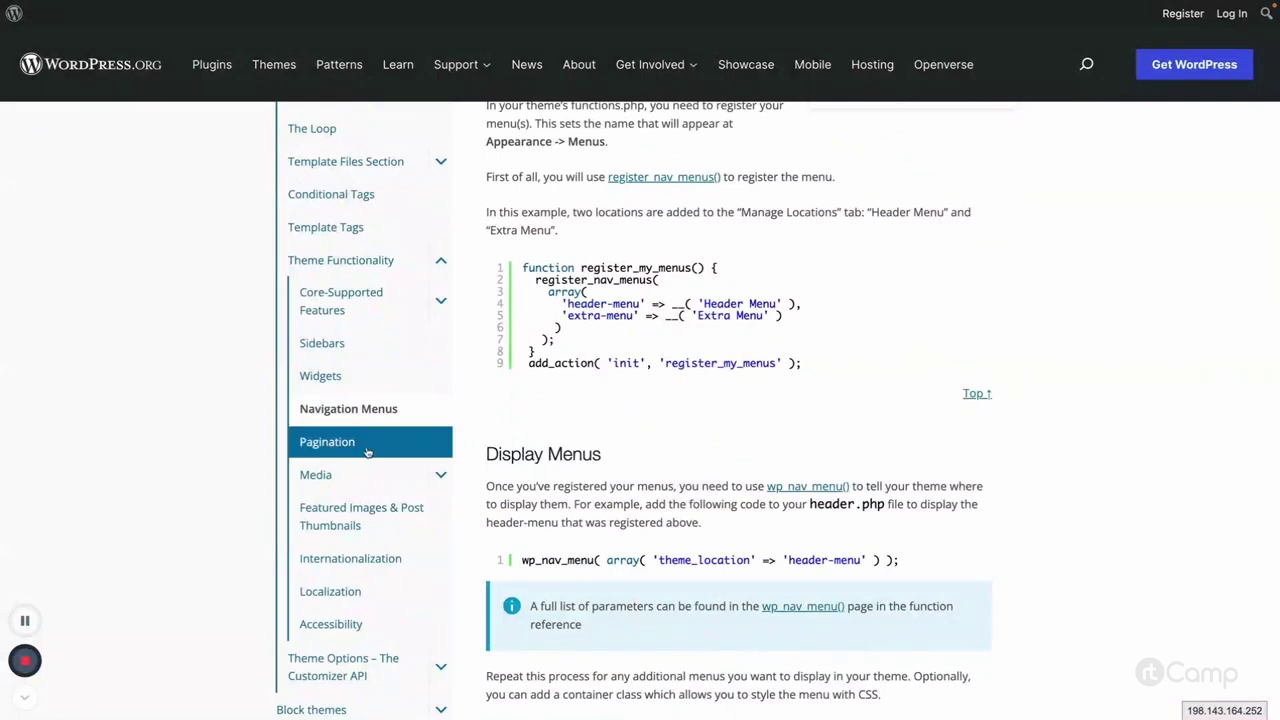
pyautogui.click(441, 476)
pyautogui.scroll(-2, 473, 527)
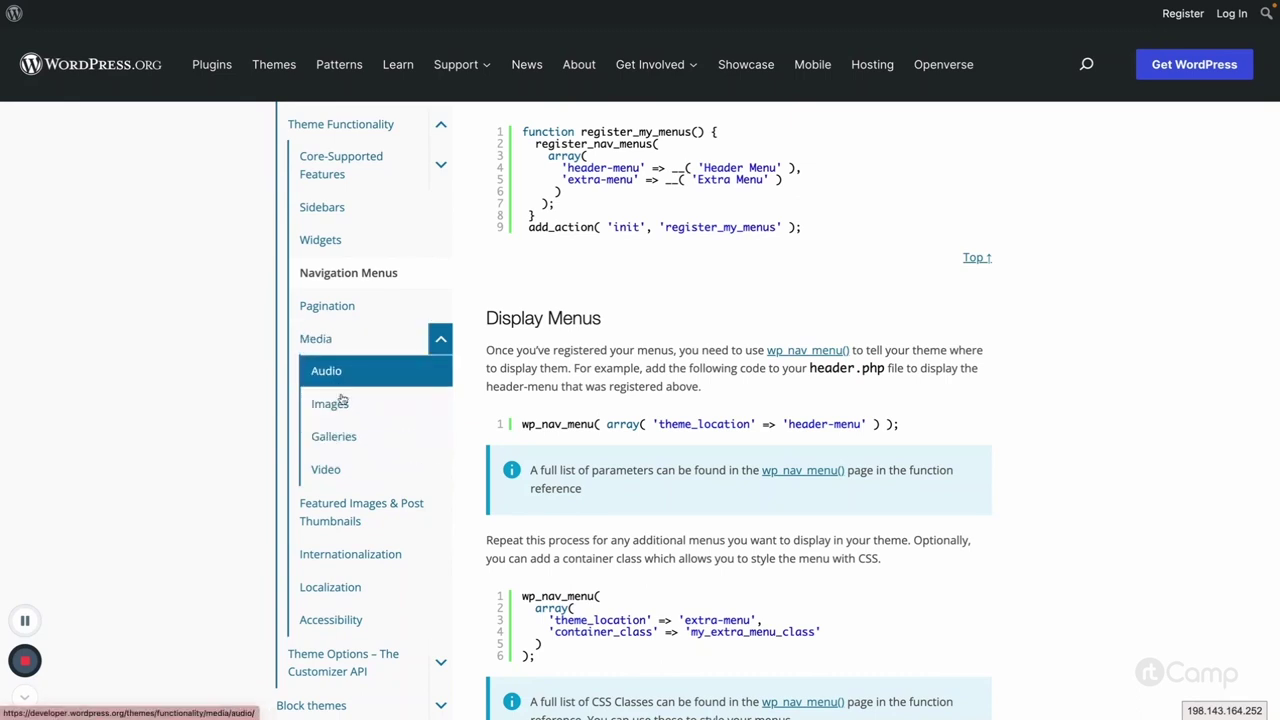
pyautogui.click(334, 436)
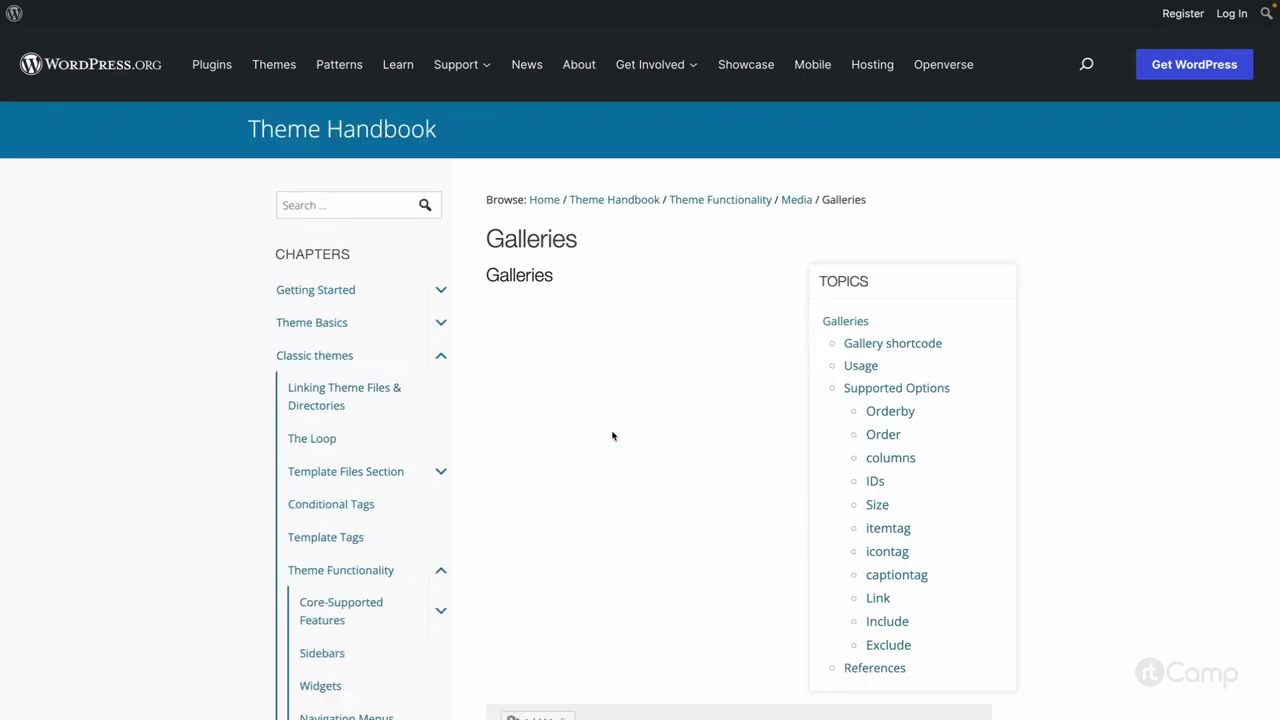
# Step: Scroll through the gallery shortcode examples, then go to Featured Images & Post Thumbnails
pyautogui.scroll(-1, 613, 436)
pyautogui.scroll(-9, 605, 382)
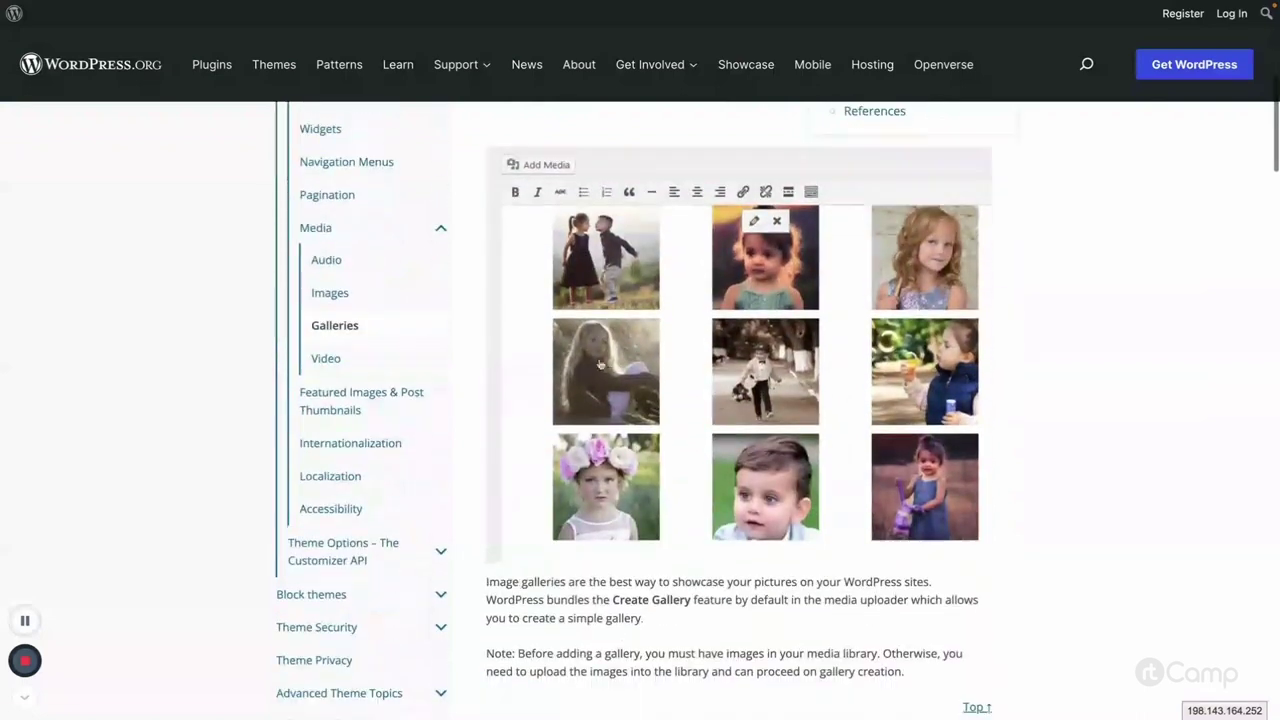
pyautogui.scroll(-1, 631, 397)
pyautogui.scroll(3, 650, 420)
pyautogui.scroll(-3, 670, 450)
pyautogui.scroll(-1, 670, 455)
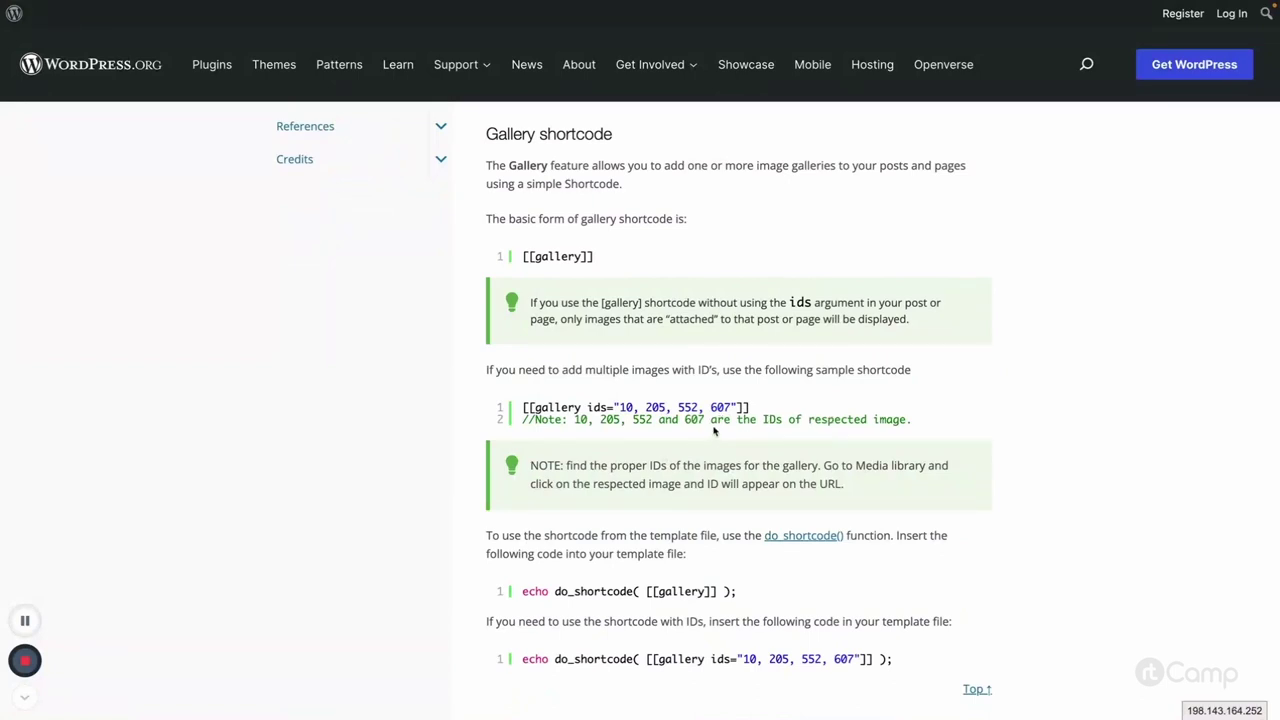
pyautogui.scroll(-3, 714, 430)
pyautogui.scroll(10, 686, 477)
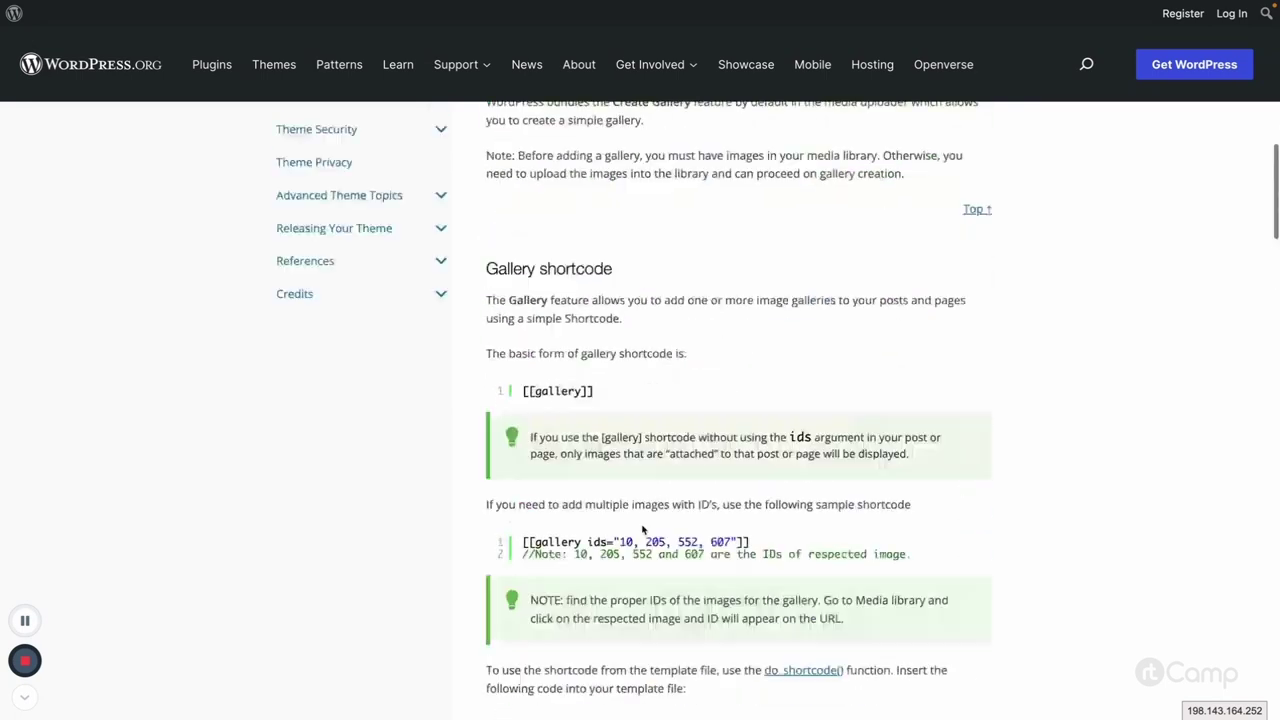
pyautogui.scroll(-6, 591, 503)
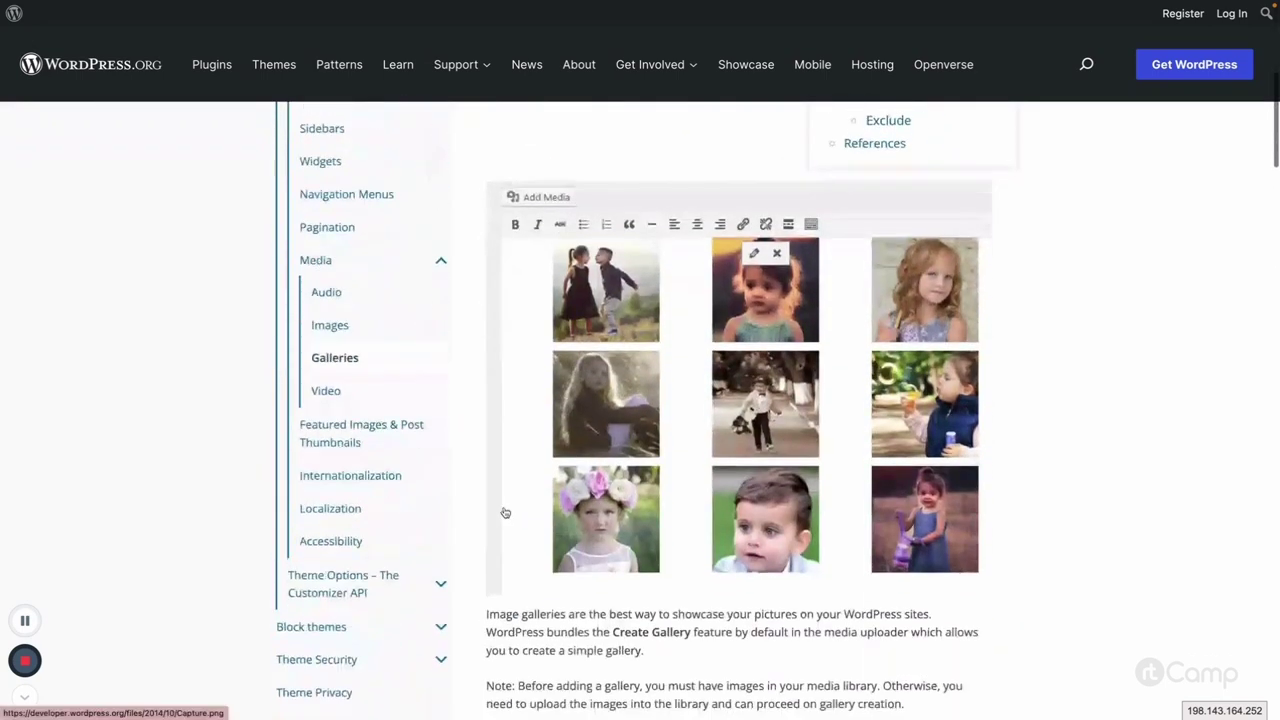
pyautogui.scroll(1, 420, 512)
pyautogui.click(362, 518)
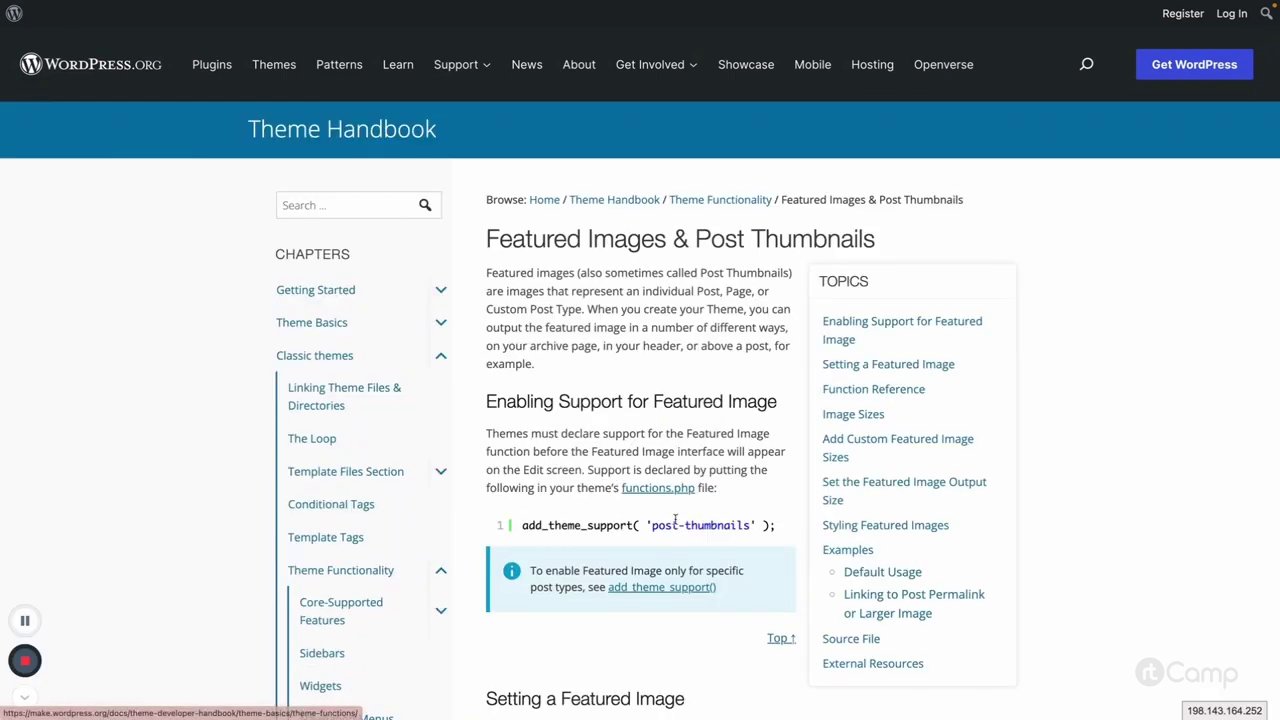
# Step: Review the handbook's Function Reference, then show functions.php line 72 in VS Code
pyautogui.scroll(-1, 678, 520)
pyautogui.scroll(-5, 678, 520)
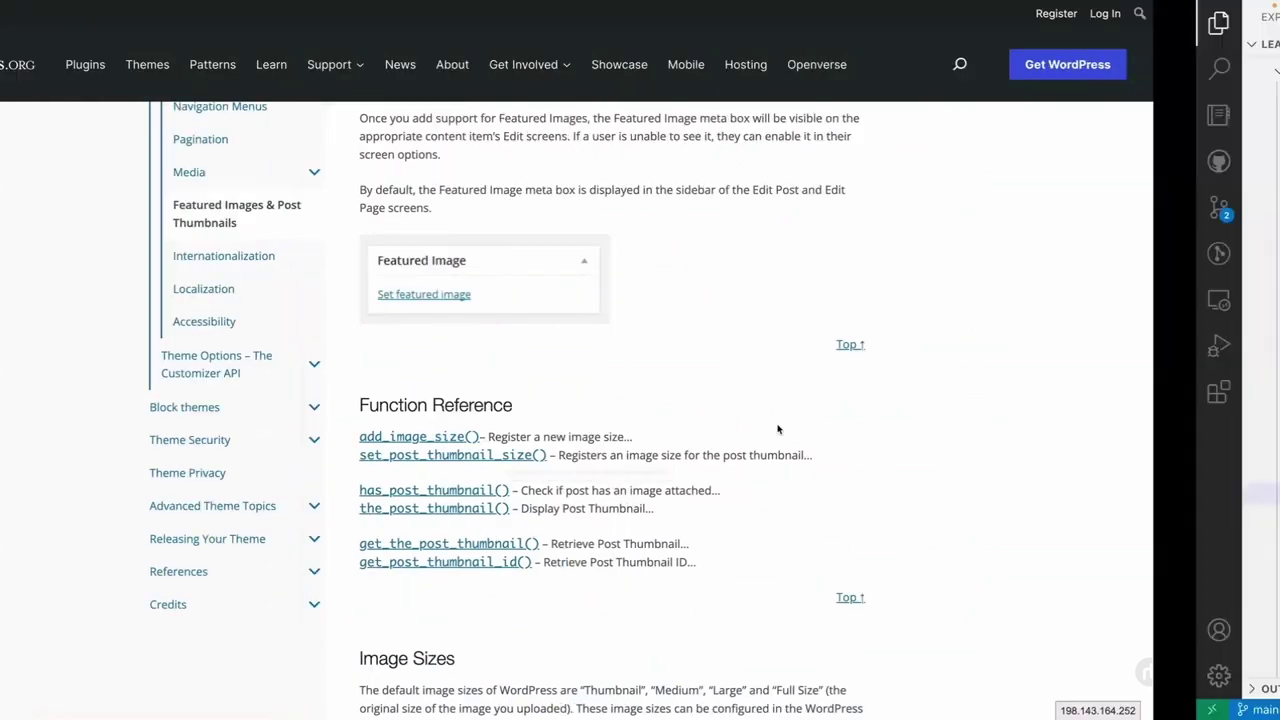
pyautogui.hotkey('ctrl', 'Right')
pyautogui.scroll(20, 643, 356)
pyautogui.scroll(-5, 643, 356)
pyautogui.scroll(-5, 643, 356)
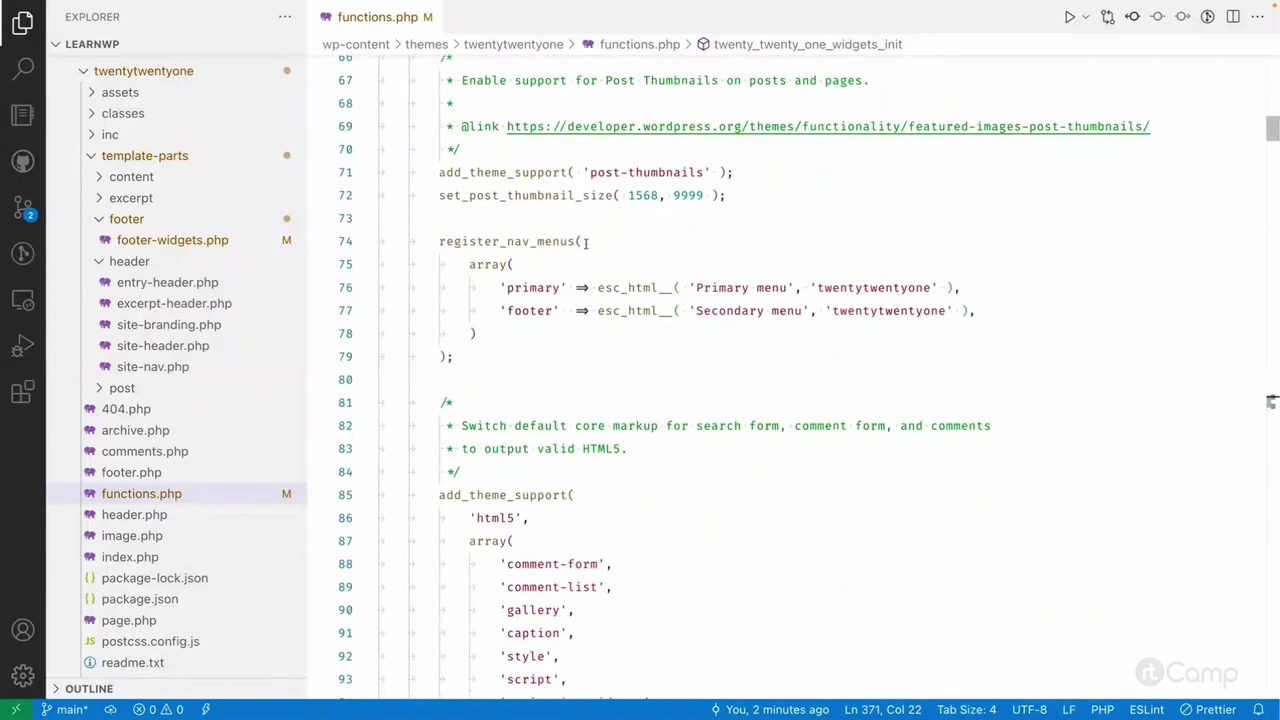
# Step: Highlight set_post_thumbnail_size's 1568 and 9999 arguments, then open its media.php definition at add_image_size
pyautogui.click(530, 198)
pyautogui.scroll(1, 531, 205)
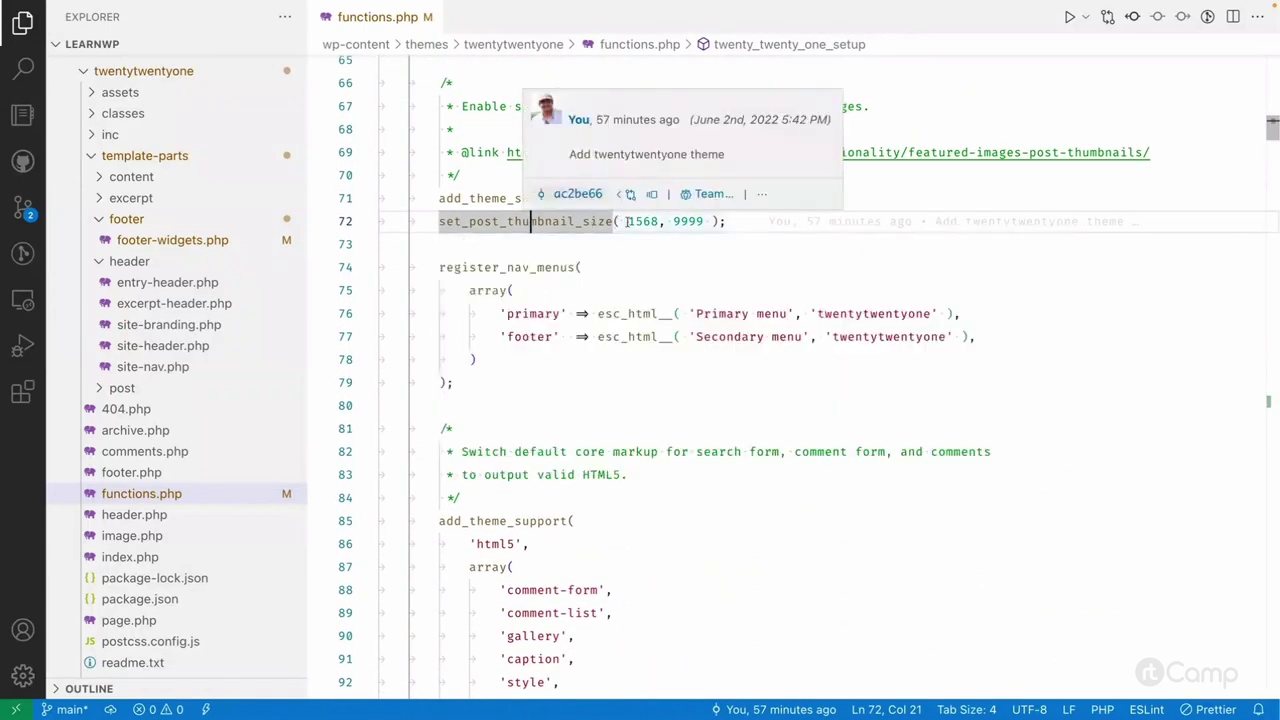
pyautogui.doubleClick(643, 221)
pyautogui.doubleClick(690, 221)
pyautogui.scroll(1, 640, 230)
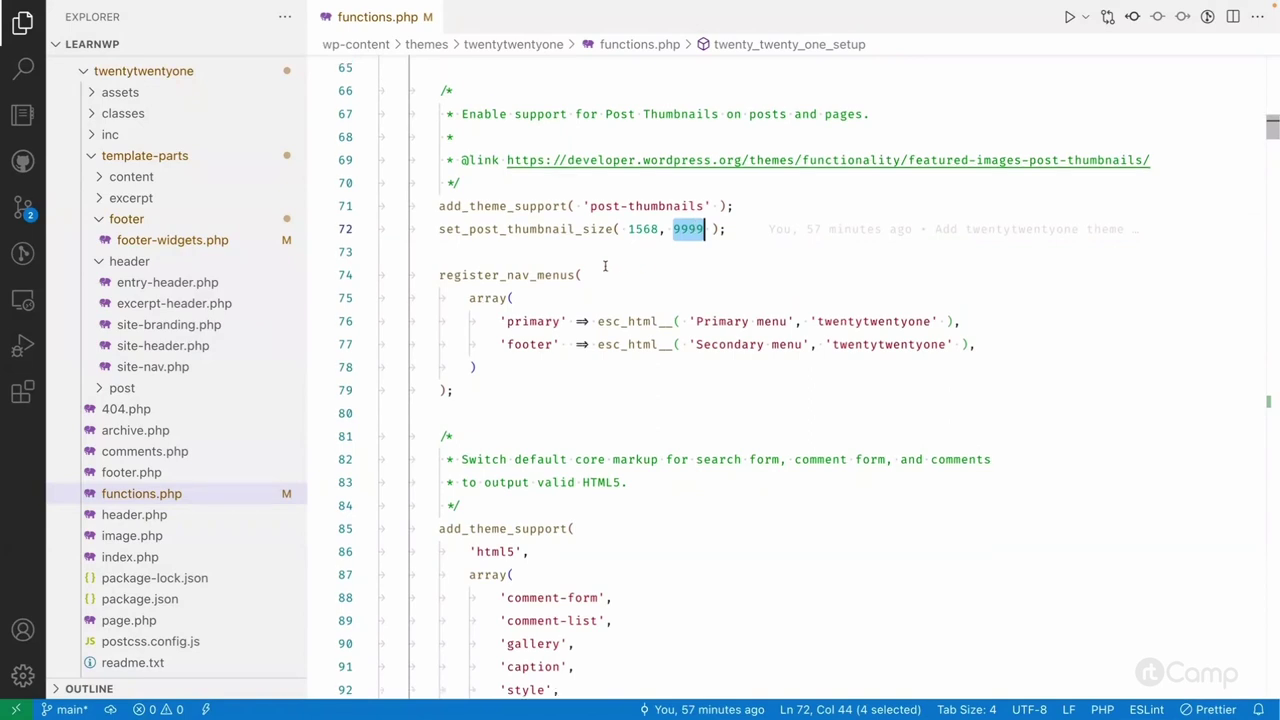
pyautogui.keyDown('ctrl'); pyautogui.click(564, 257); pyautogui.keyUp('ctrl')
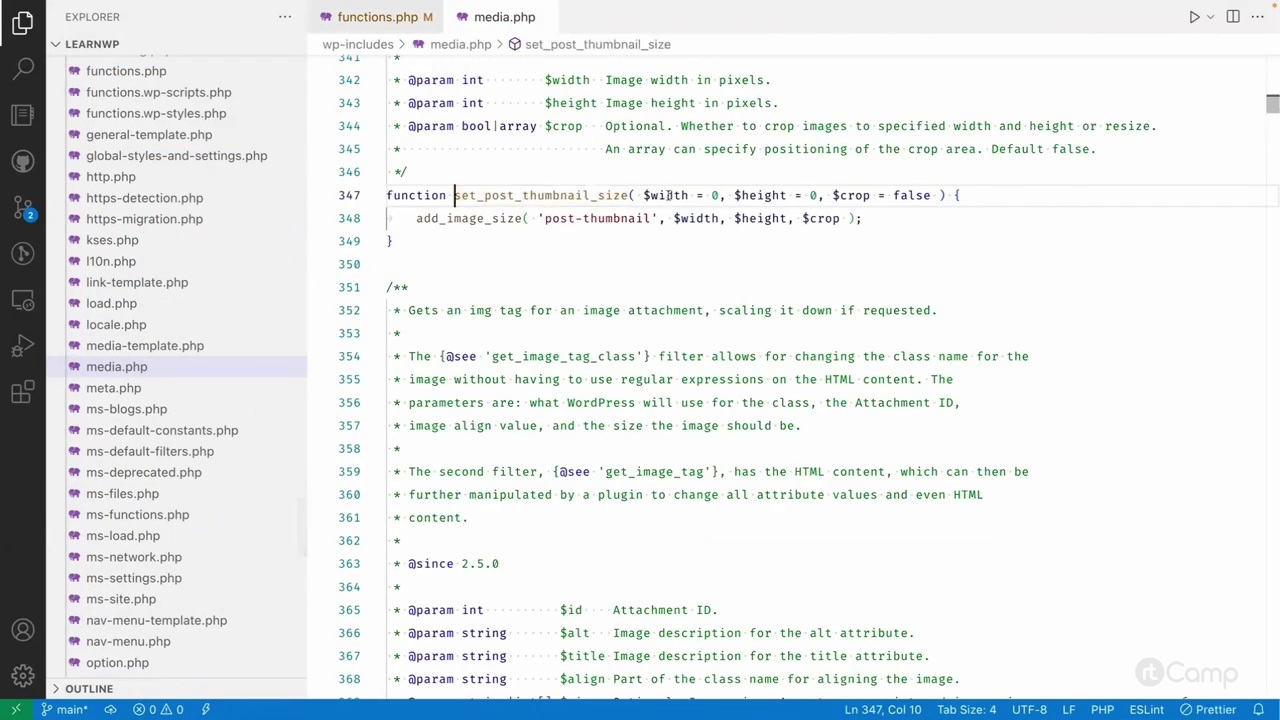
pyautogui.doubleClick(474, 222)
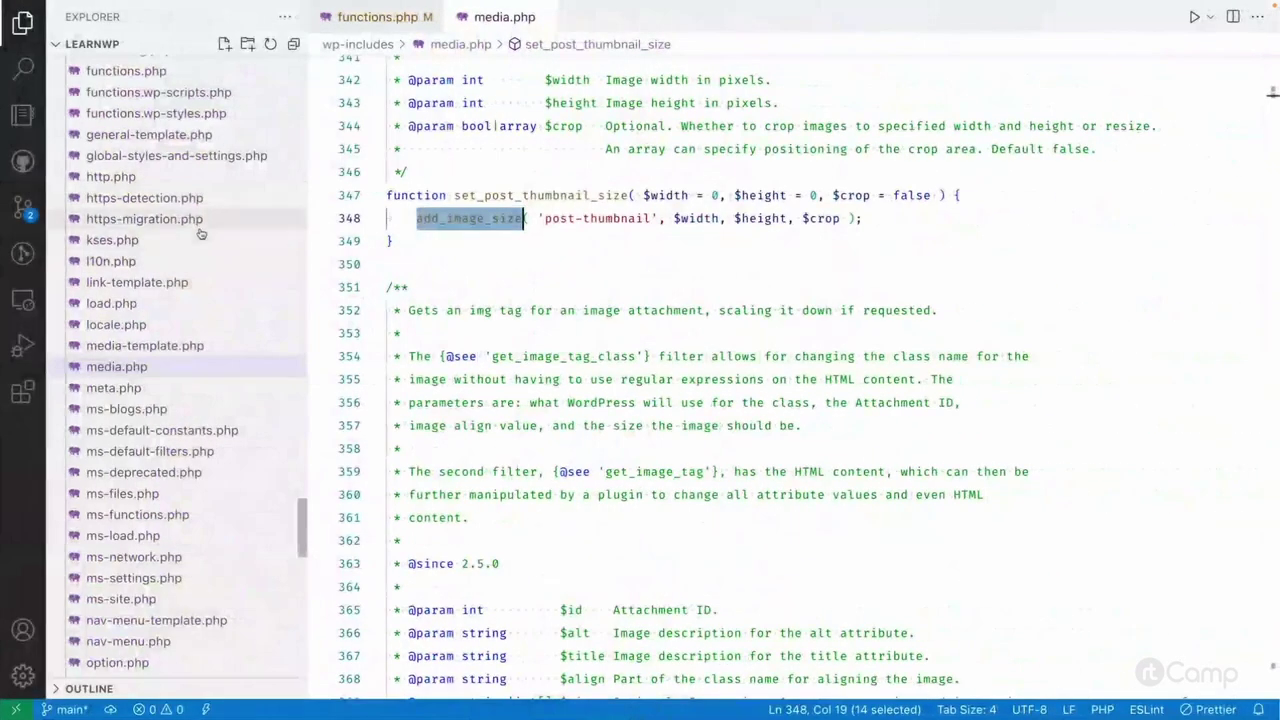
# Step: Collapse the twentytwentyone and wp-includes folders and expand uploads 2008/06 in Explorer
pyautogui.scroll(15, 200, 233)
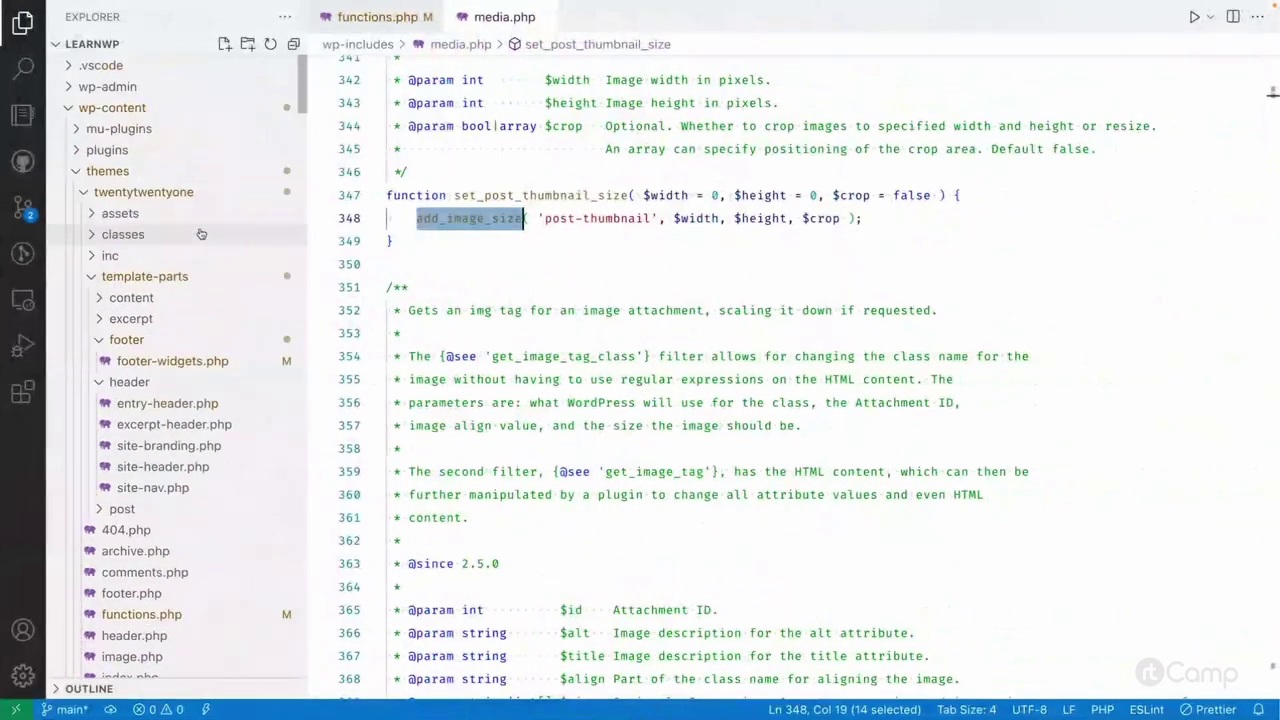
pyautogui.click(163, 192)
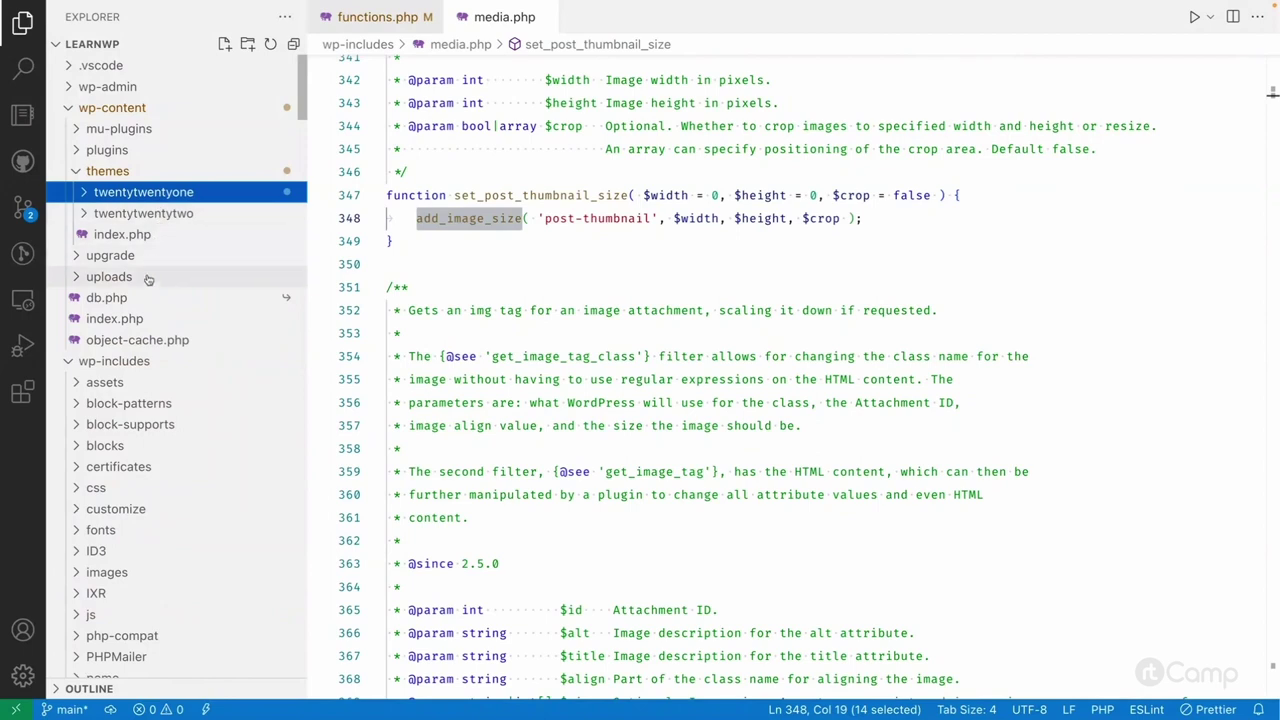
pyautogui.click(132, 360)
pyautogui.click(113, 280)
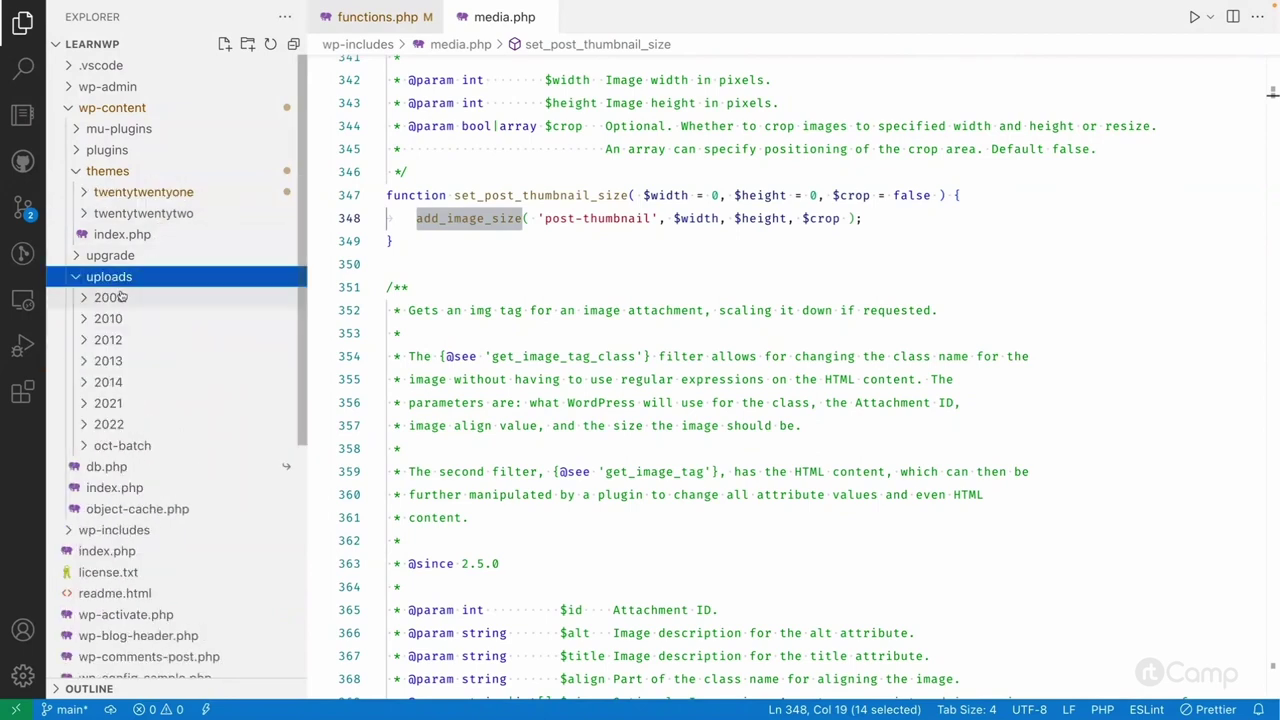
pyautogui.click(116, 297)
# Step: Preview 100_5478.jpg and its 1568x1176, 1536x1152, 1024x768, 768x576, 150x150 and 300x225 copies
pyautogui.click(140, 446)
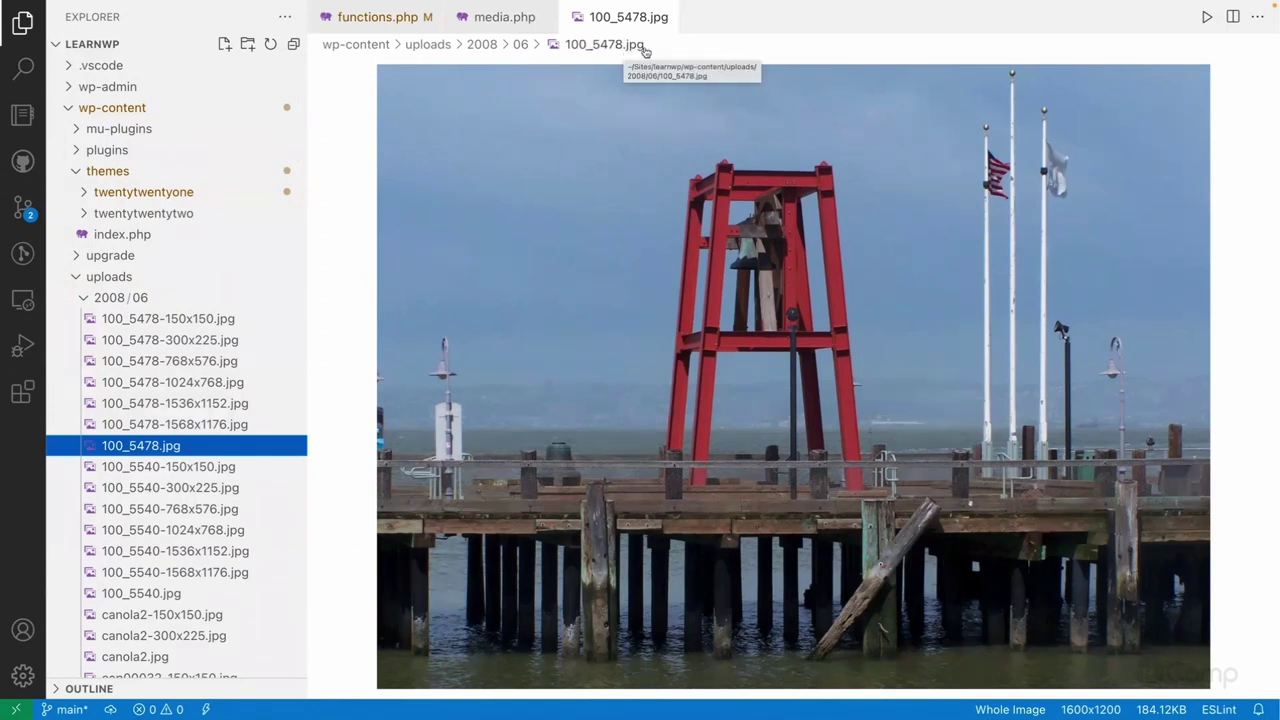
pyautogui.click(163, 428)
pyautogui.click(175, 403)
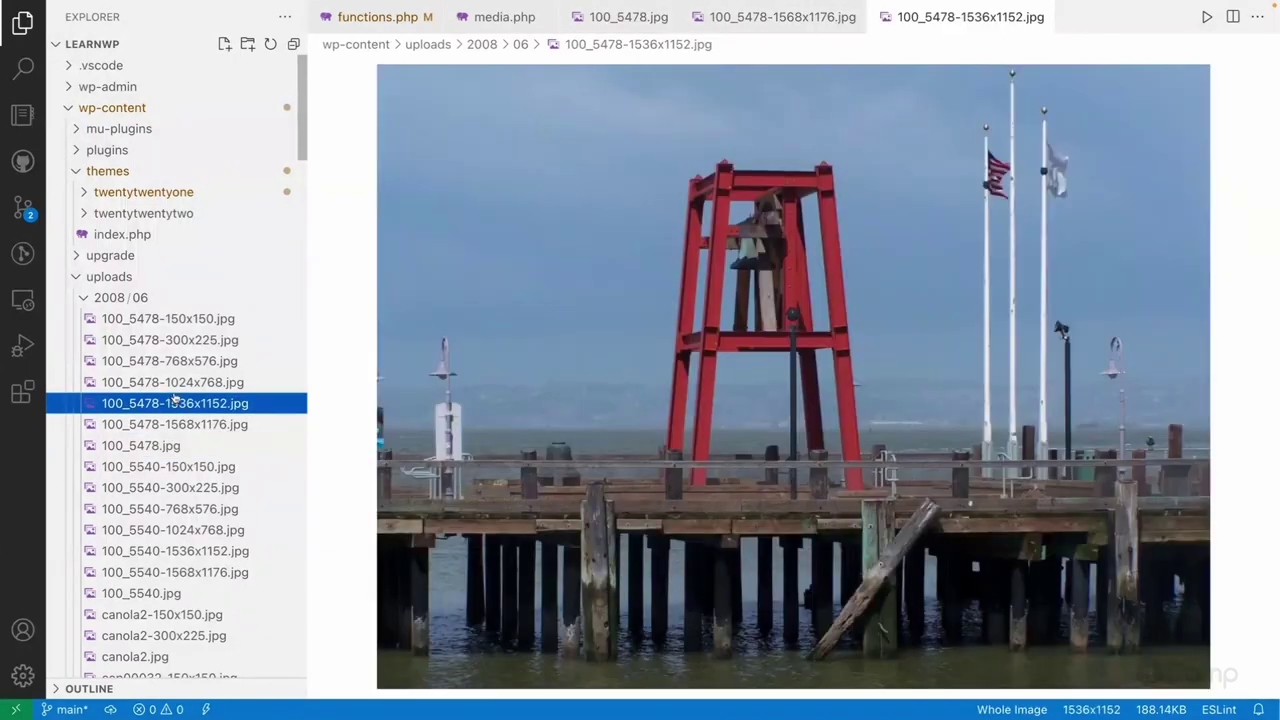
pyautogui.click(175, 382)
pyautogui.click(170, 361)
pyautogui.click(170, 318)
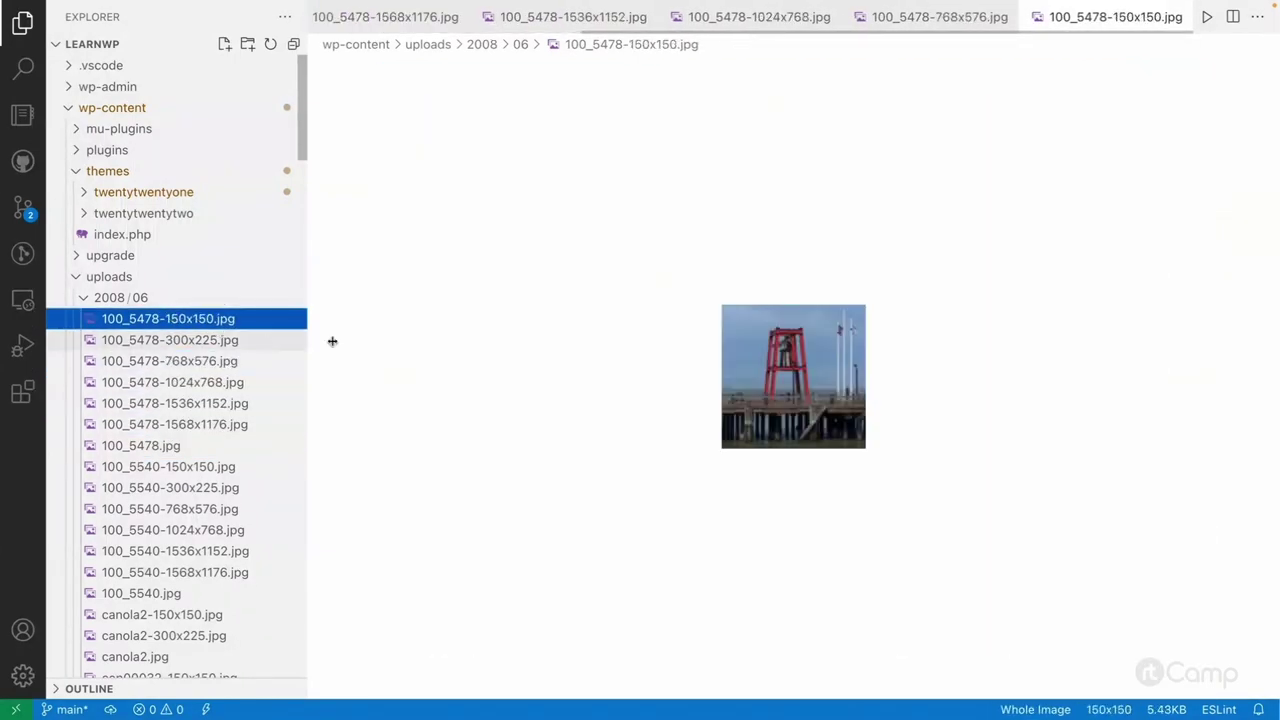
pyautogui.click(214, 340)
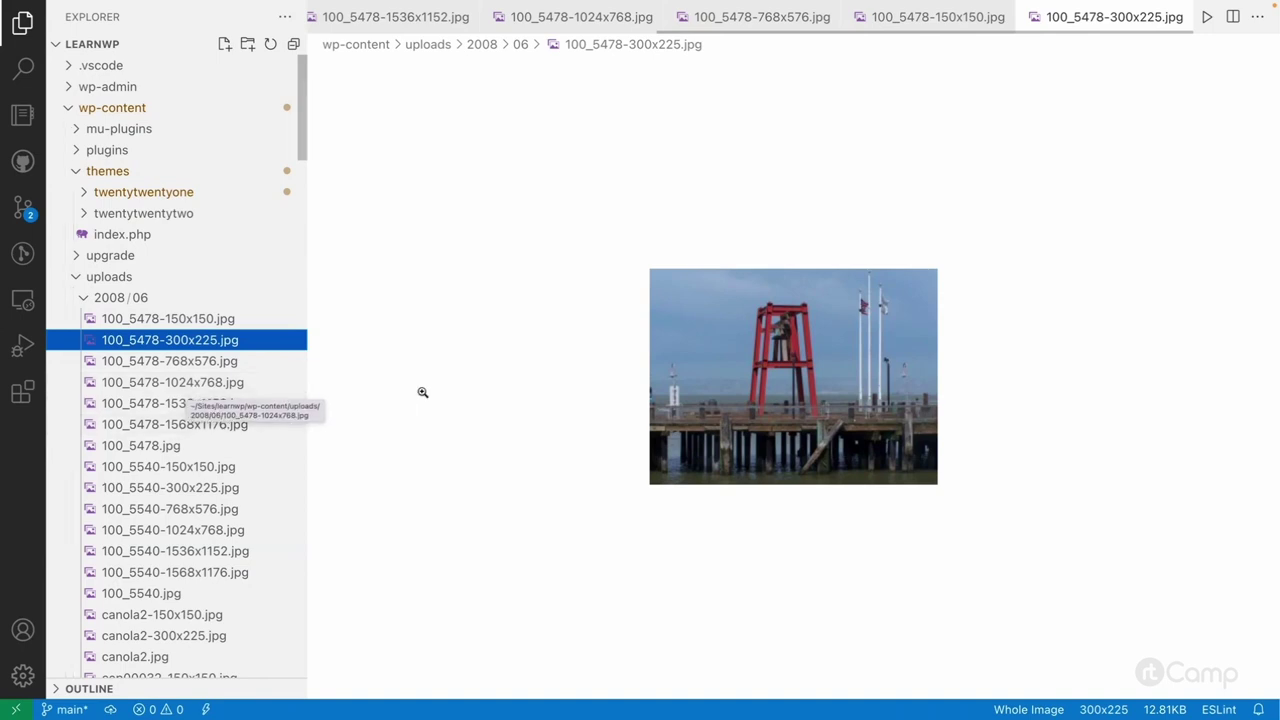
pyautogui.hotkey('ctrl', 'Left')
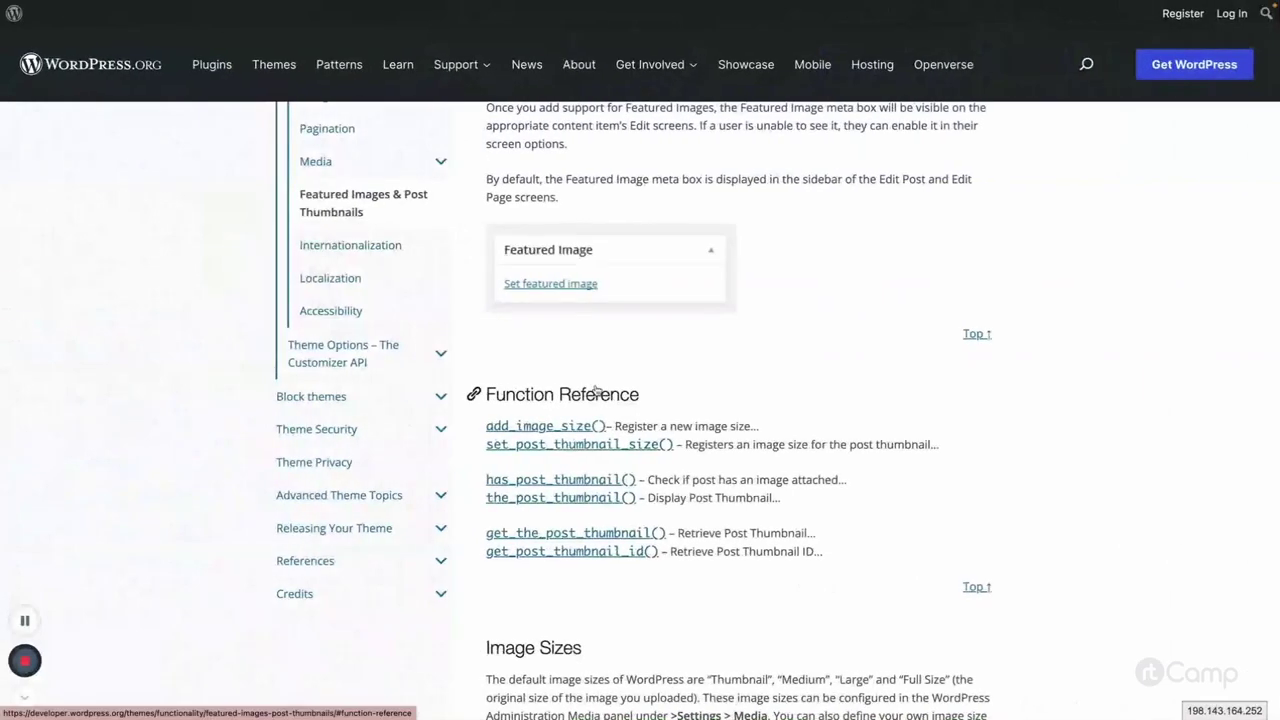
# Step: Check WordPress admin's Media Settings sizes (150, 300, 1024 px), then return to the Featured Images handbook
pyautogui.hotkey('ctrl', 'Left')
pyautogui.moveTo(77, 534)
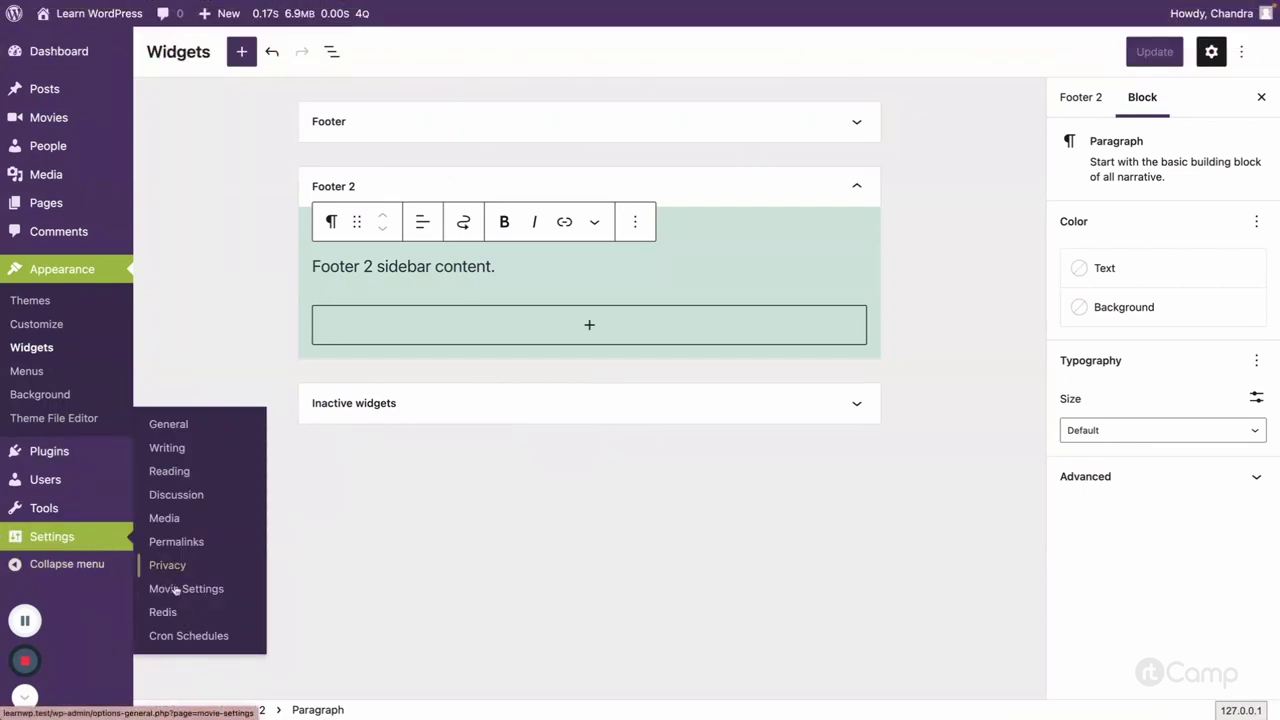
pyautogui.click(188, 524)
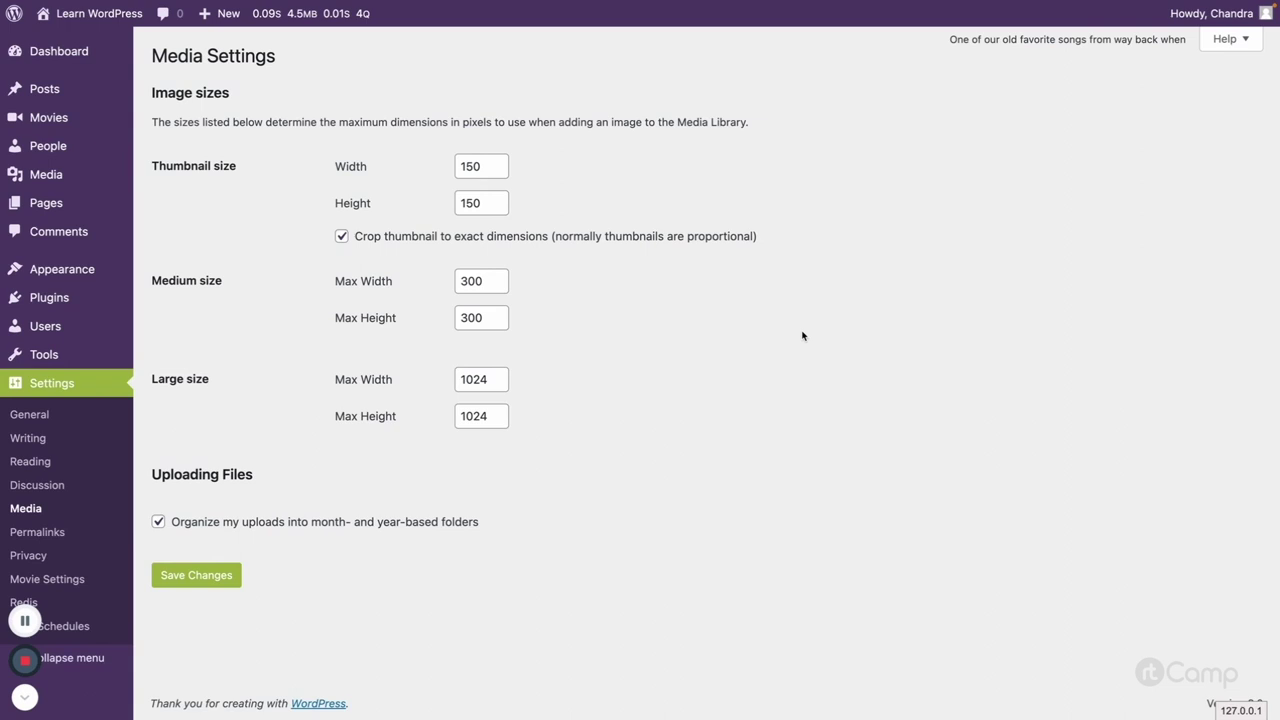
pyautogui.hotkey('ctrl', 'Tab')
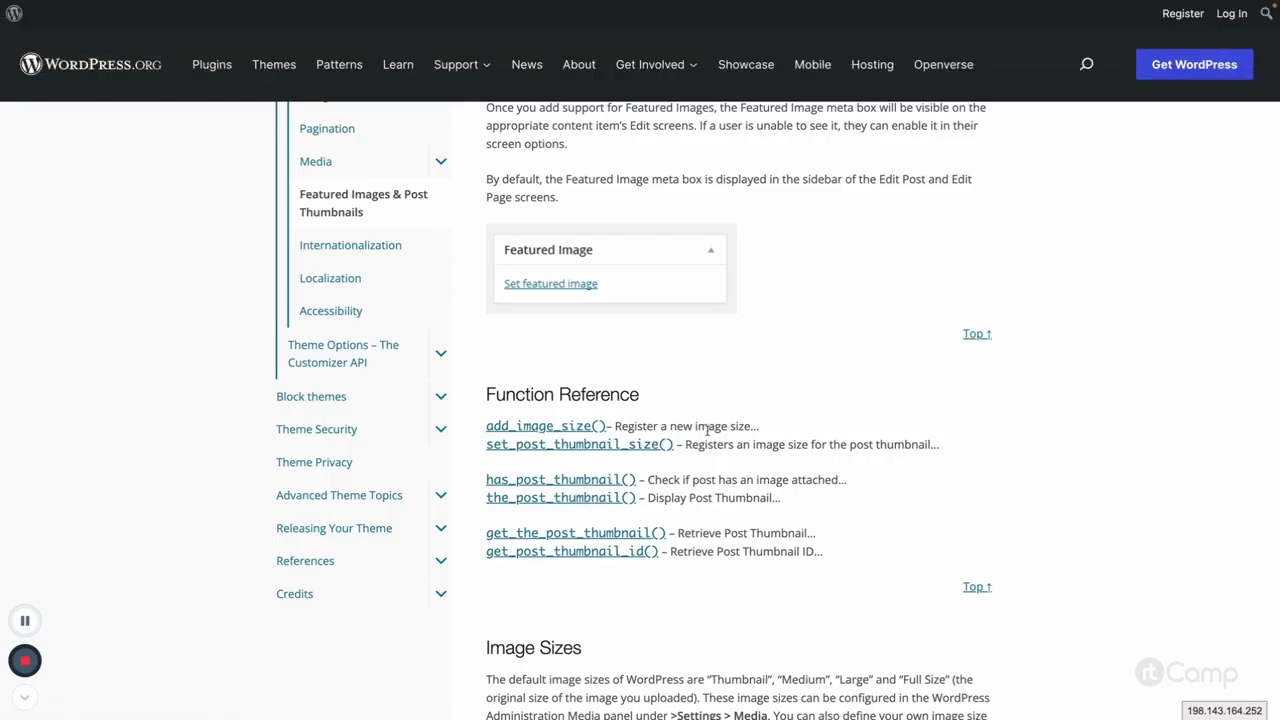
# Step: Highlight the Function Reference list, then close the image previews and media.php in VS Code
pyautogui.moveTo(632, 425); pyautogui.dragTo(29, 443)
pyautogui.click(134, 411)
pyautogui.hotkey('ctrl', 'Right')
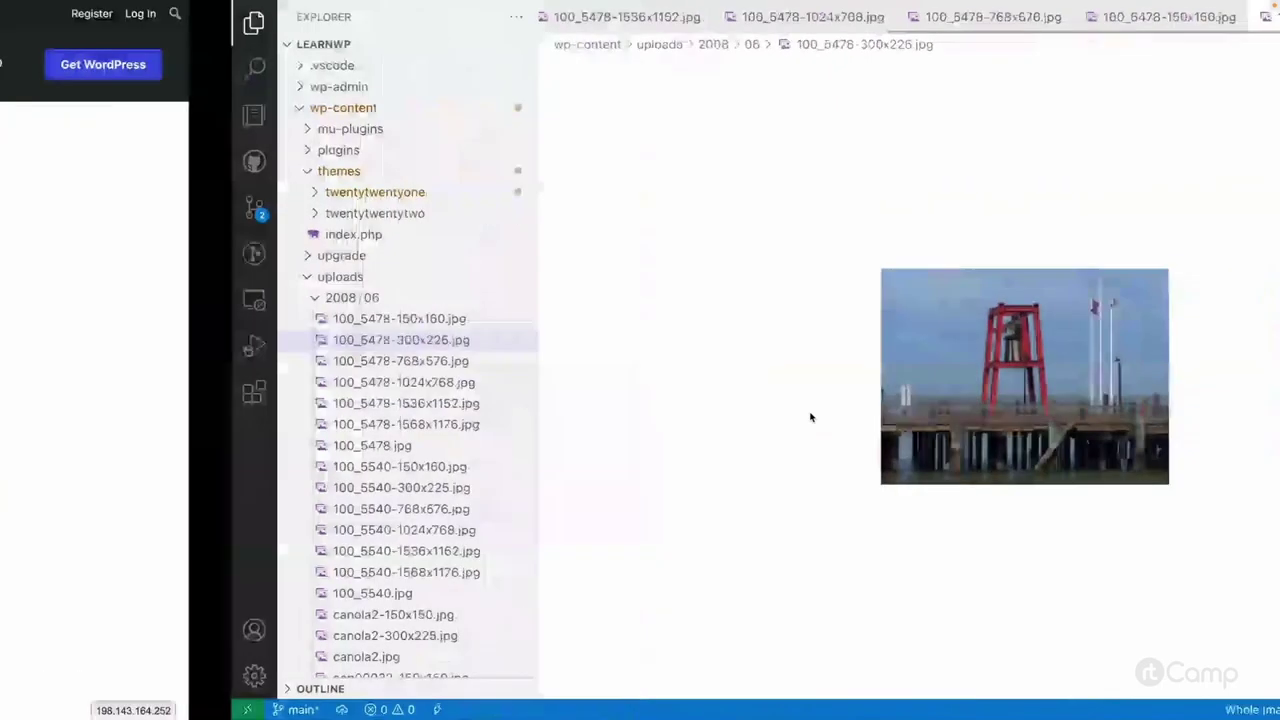
pyautogui.hotkey('ctrl', 'w')
pyautogui.hotkey('ctrl', 'w')
pyautogui.hotkey('ctrl', 'w')
pyautogui.hotkey('ctrl', 'w')
pyautogui.hotkey('ctrl', 'w')
pyautogui.hotkey('ctrl', 'w')
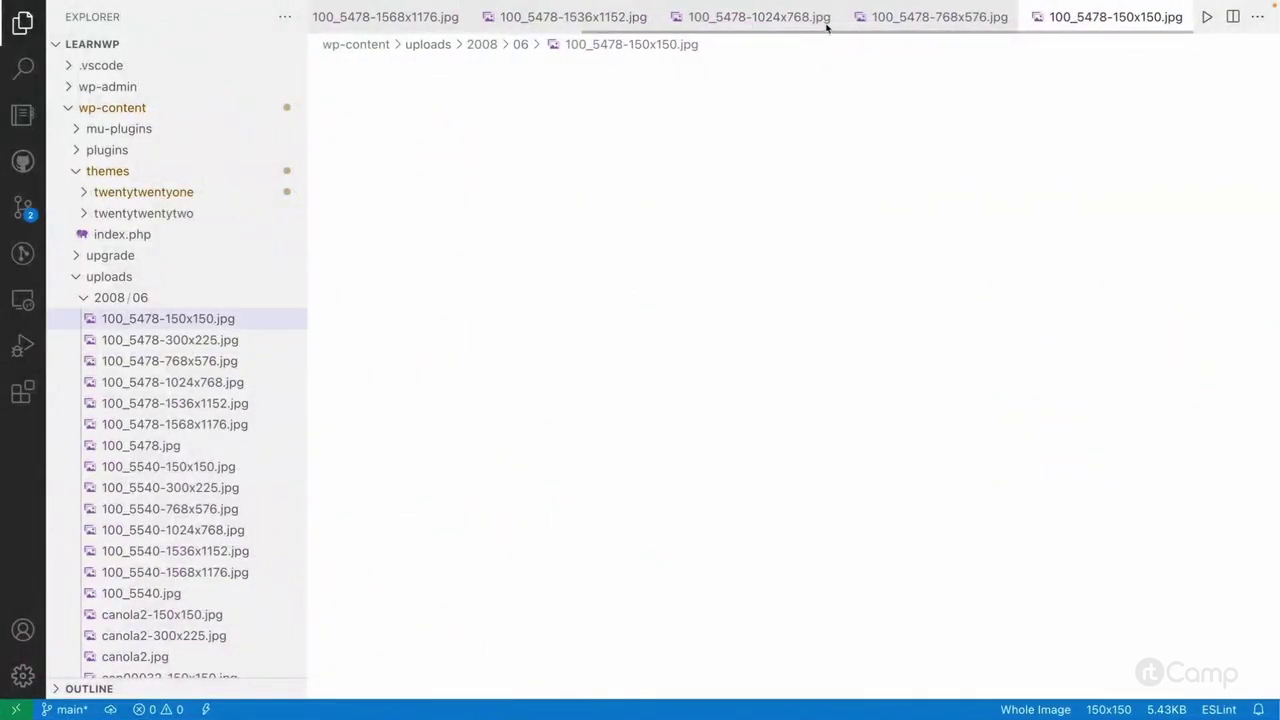
pyautogui.hotkey('ctrl', 'w')
pyautogui.hotkey('ctrl', 'w')
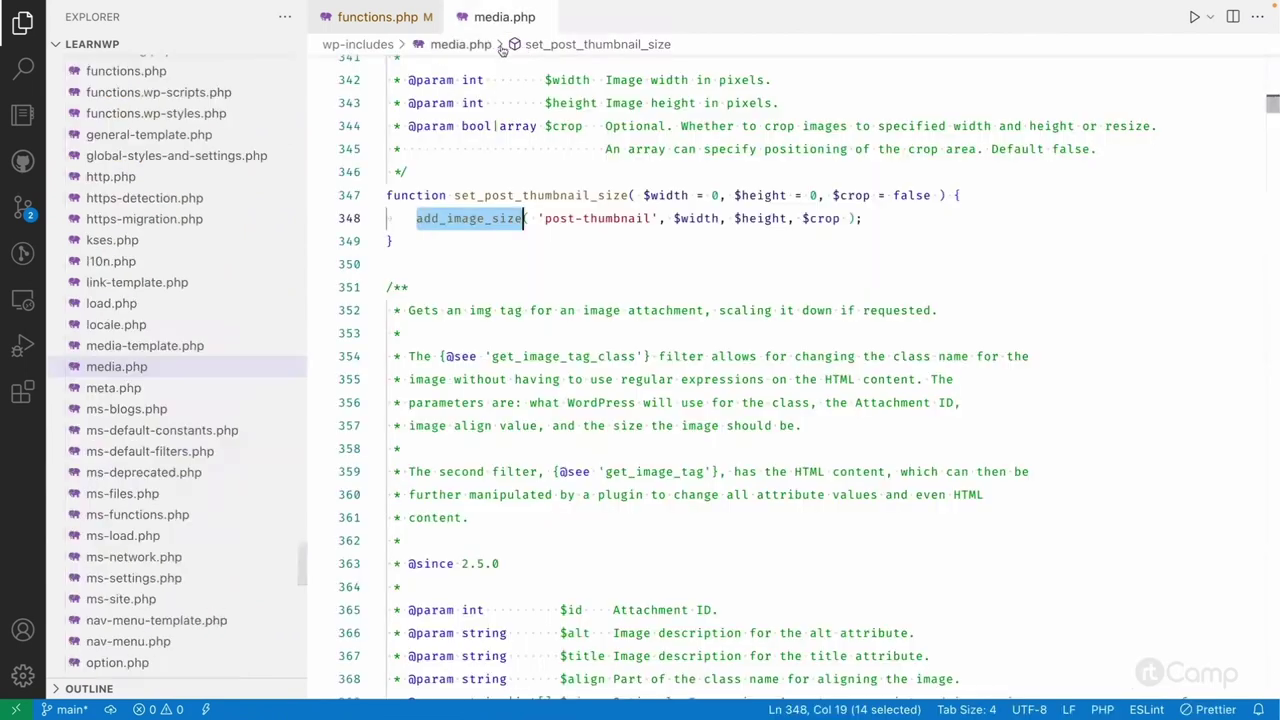
# Step: Follow set_post_thumbnail_size into add_image_size and inspect its width, height, crop and $name entries
pyautogui.keyDown('ctrl'); pyautogui.click(515, 254); pyautogui.keyUp('ctrl')
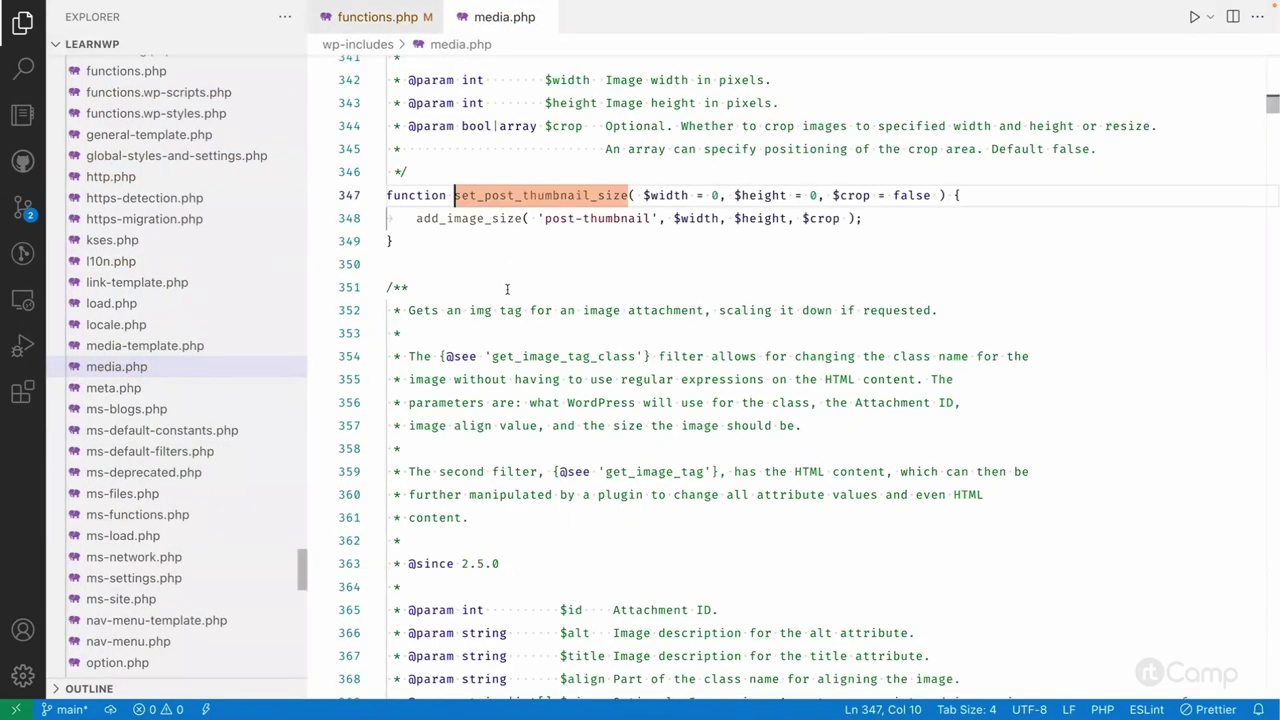
pyautogui.keyDown('ctrl'); pyautogui.click(490, 218); pyautogui.keyUp('ctrl')
pyautogui.doubleClick(566, 220)
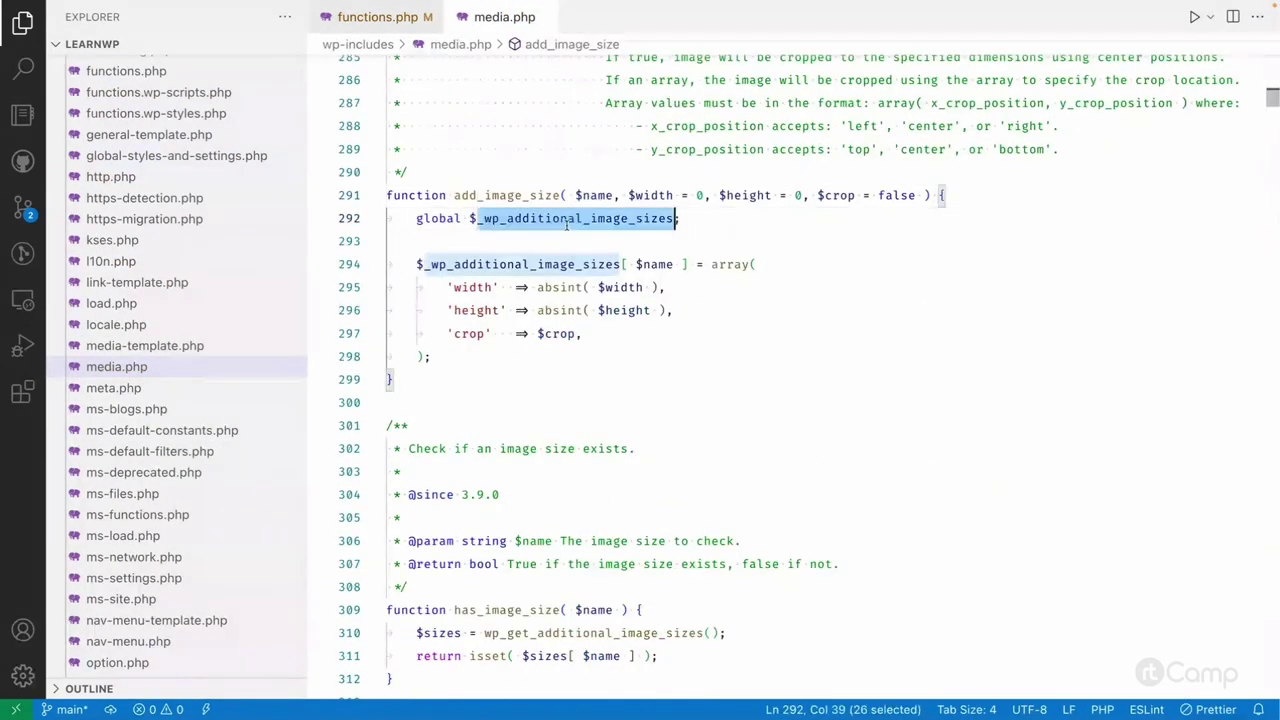
pyautogui.click(453, 288)
pyautogui.hotkey('ctrl', 'shift', 'Right')
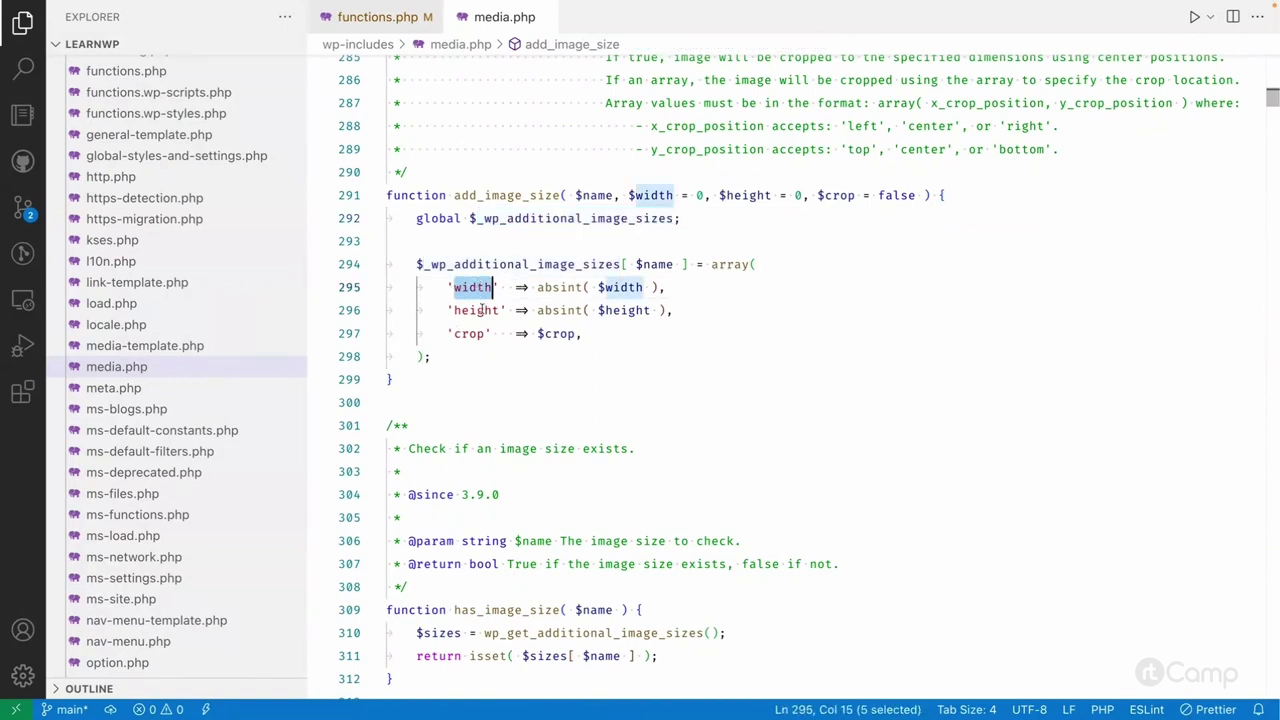
pyautogui.doubleClick(479, 312)
pyautogui.doubleClick(472, 334)
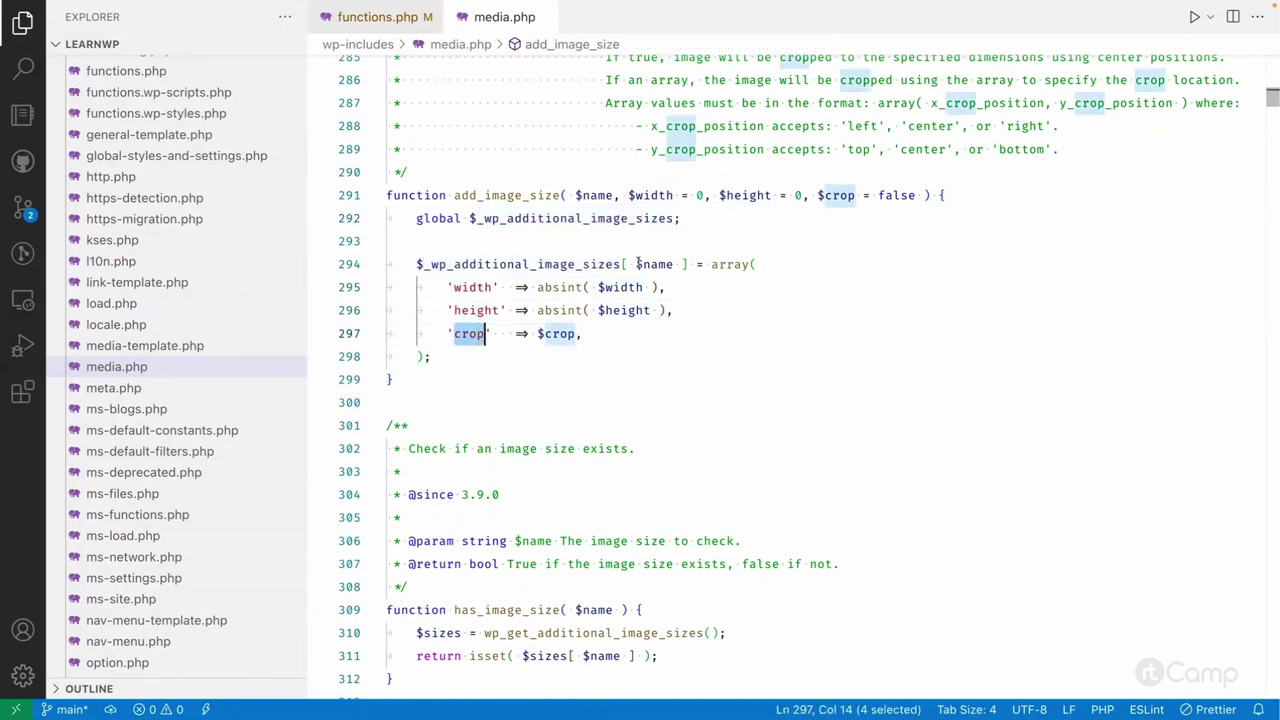
pyautogui.click(651, 264)
pyautogui.doubleClick(651, 264)
pyautogui.click(687, 308)
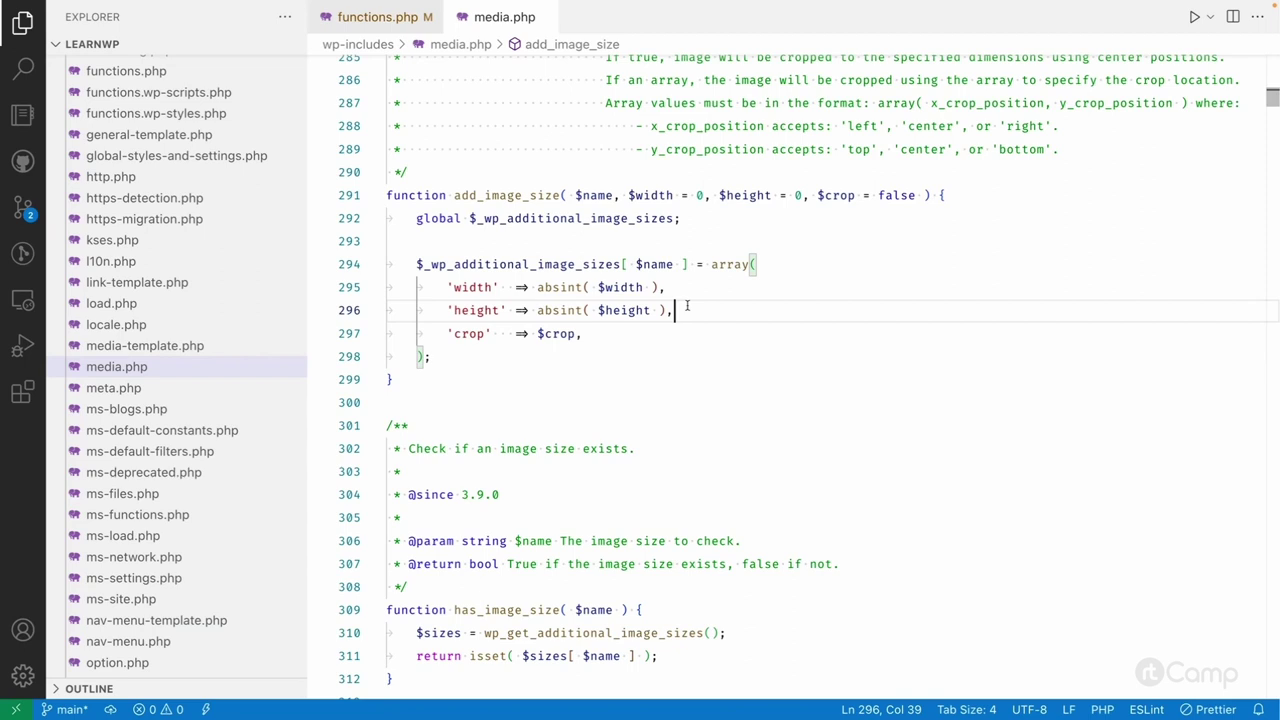
# Step: Reopen set_post_thumbnail_size from functions.php and highlight the 'post-thumbnail' size name on line 348
pyautogui.click(394, 30)
pyautogui.keyDown('ctrl'); pyautogui.click(523, 254); pyautogui.keyUp('ctrl')
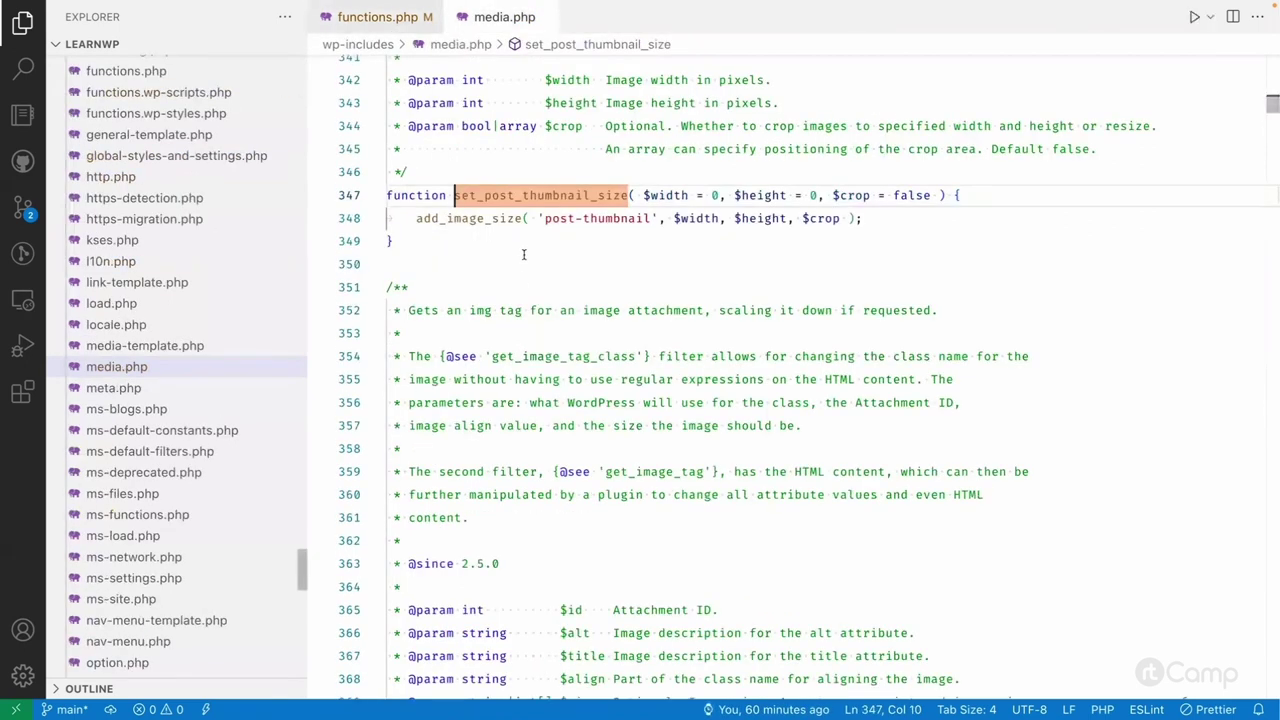
pyautogui.doubleClick(560, 219)
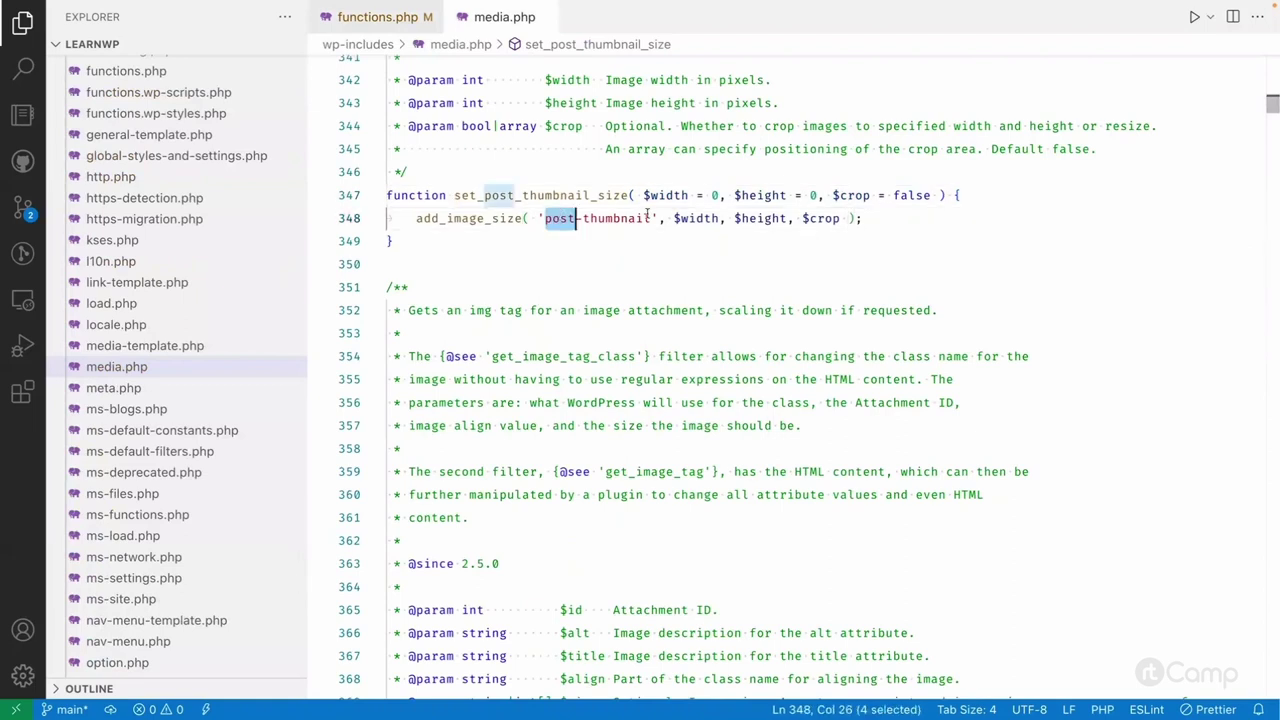
pyautogui.keyDown('shift'); pyautogui.click(645, 218); pyautogui.keyUp('shift')
pyautogui.press('Left')
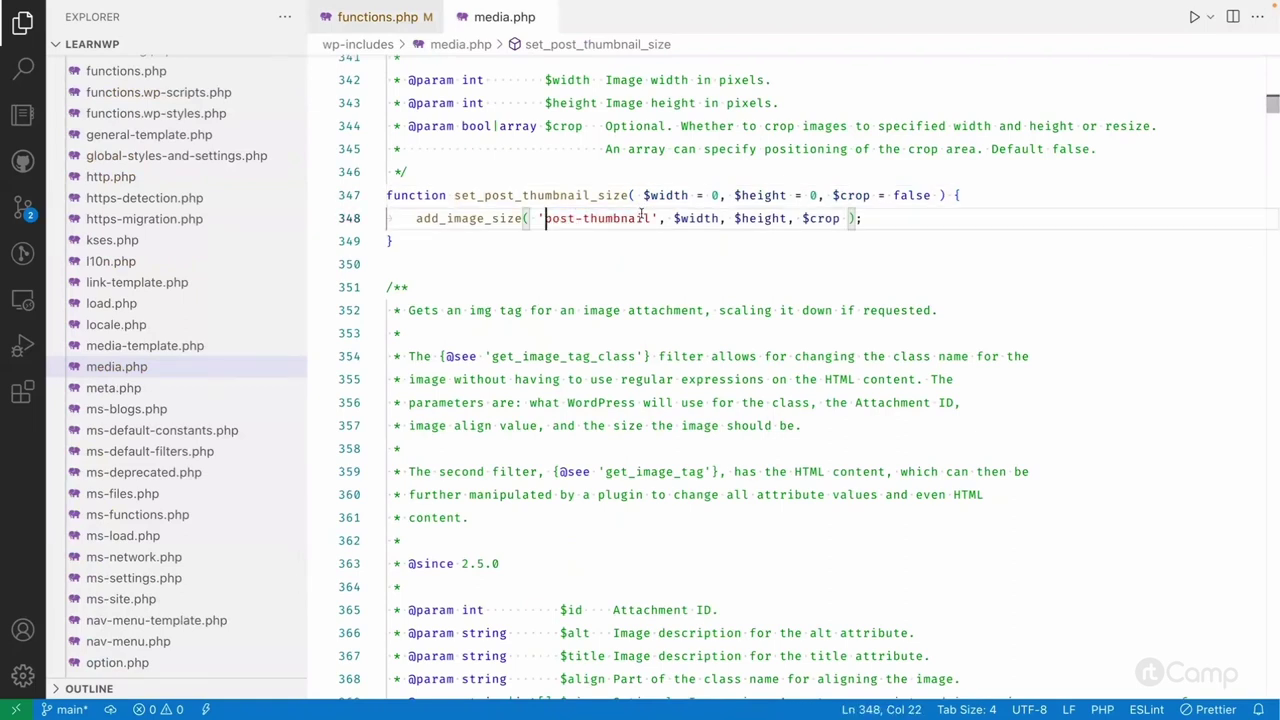
pyautogui.click(671, 266)
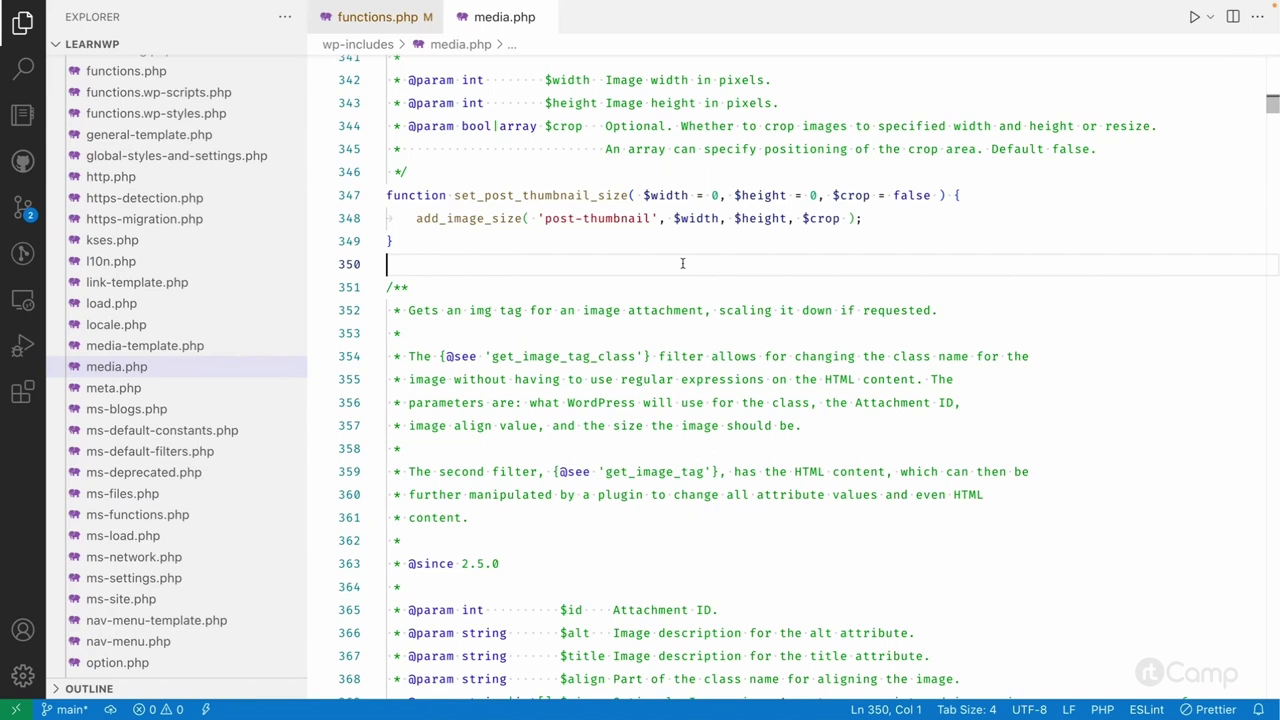
pyautogui.click(666, 250)
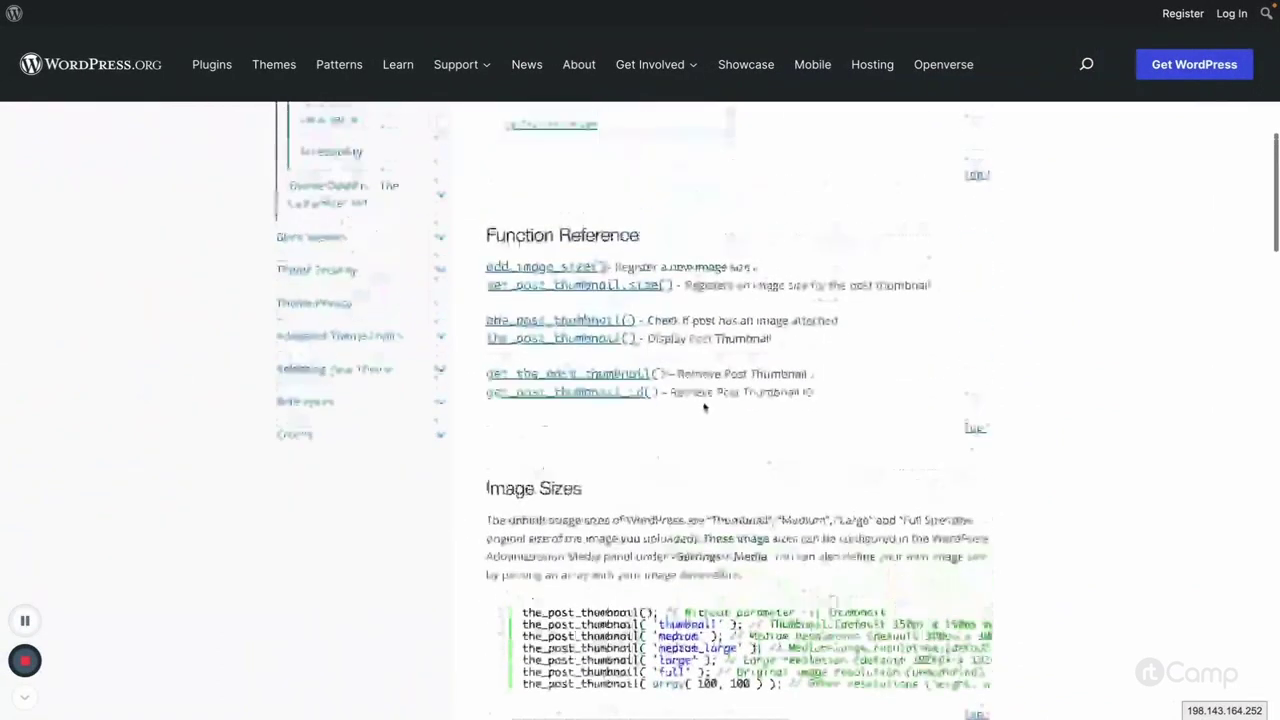
# Step: Highlight the the_post_thumbnail() image size examples on the Featured Images page
pyautogui.scroll(-3, 693, 428)
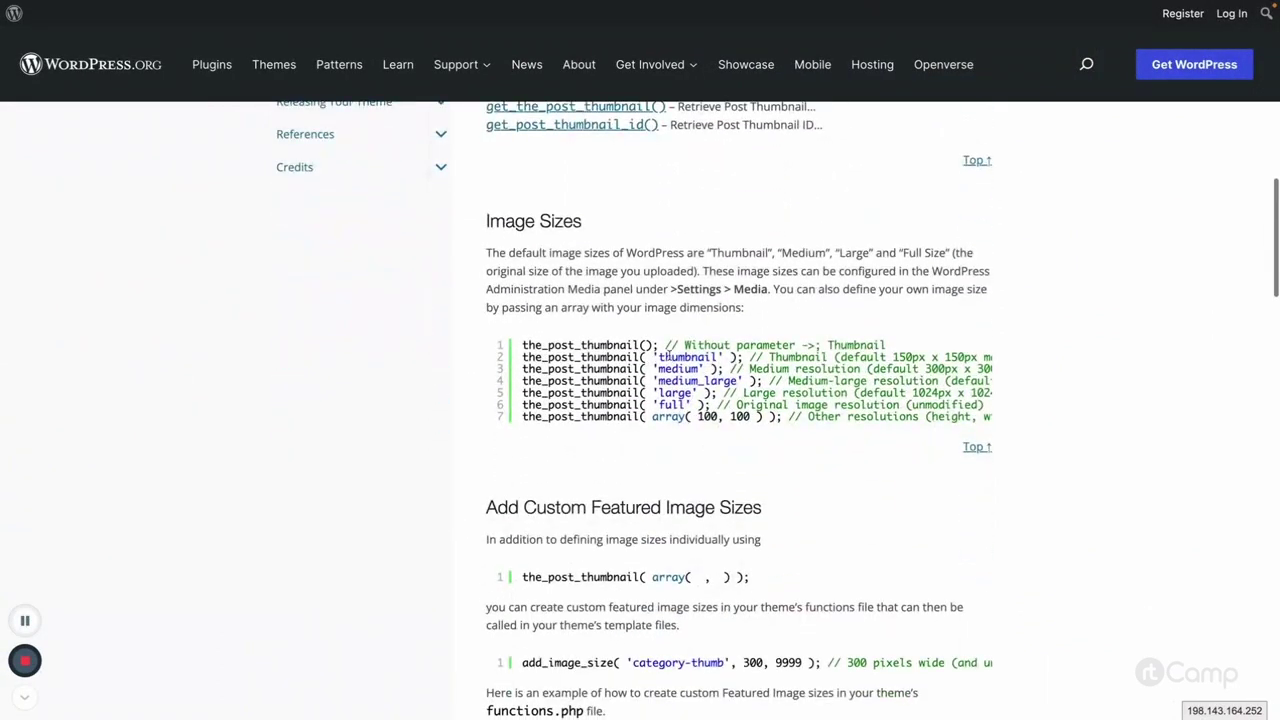
pyautogui.moveTo(521, 345); pyautogui.dragTo(782, 416)
pyautogui.click(856, 476)
# Step: Scroll down to Source File and select the path wp-includes/post-thumbnail-template.php
pyautogui.scroll(-7, 750, 440)
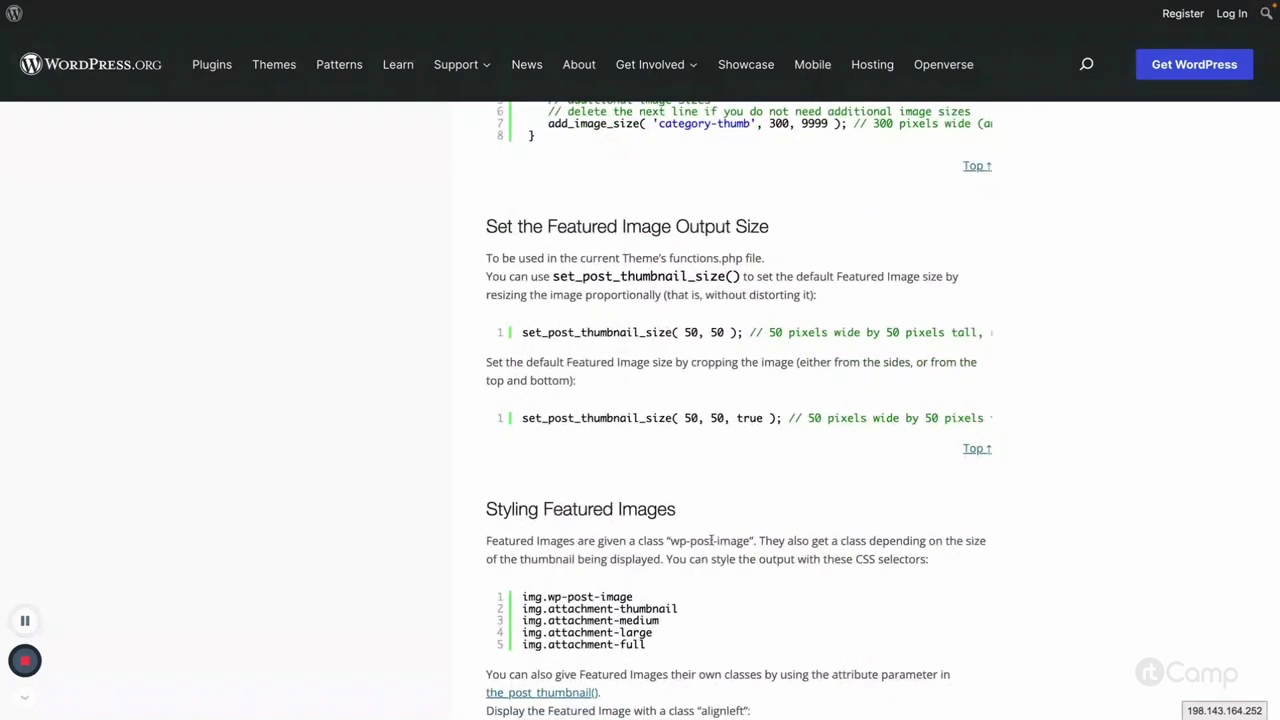
pyautogui.scroll(-3, 720, 500)
pyautogui.scroll(-6, 711, 539)
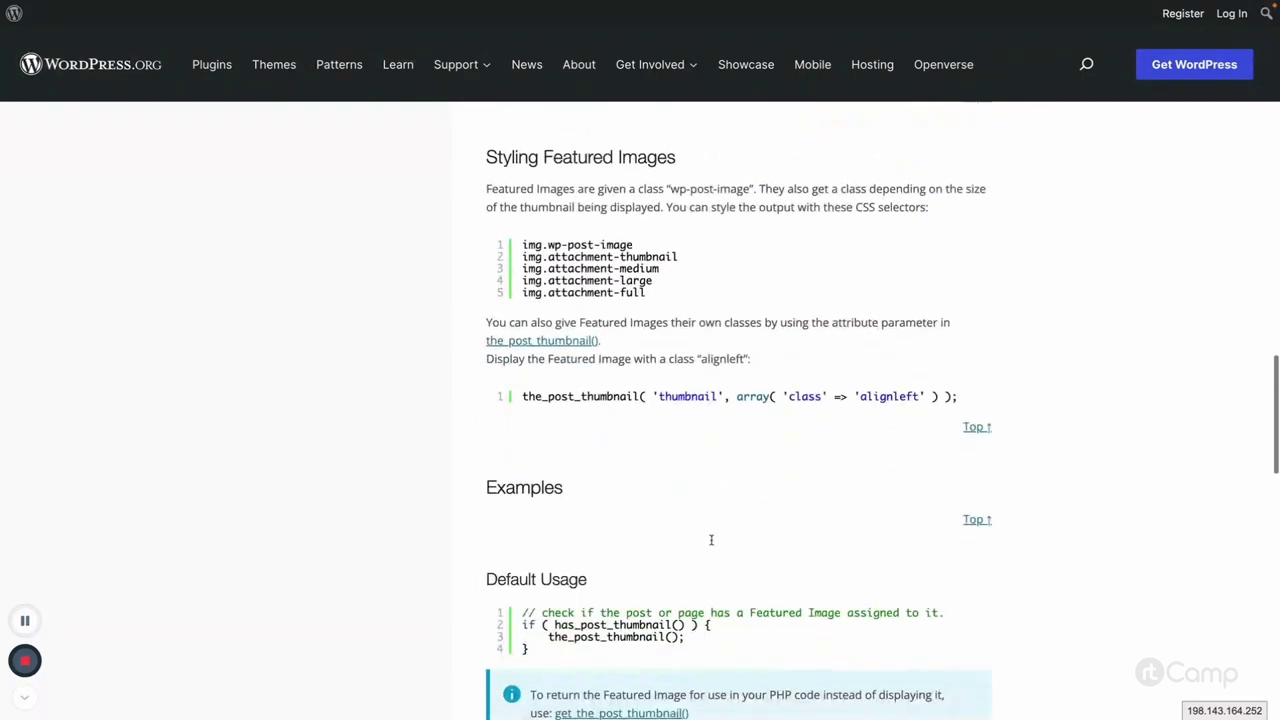
pyautogui.scroll(-6, 711, 539)
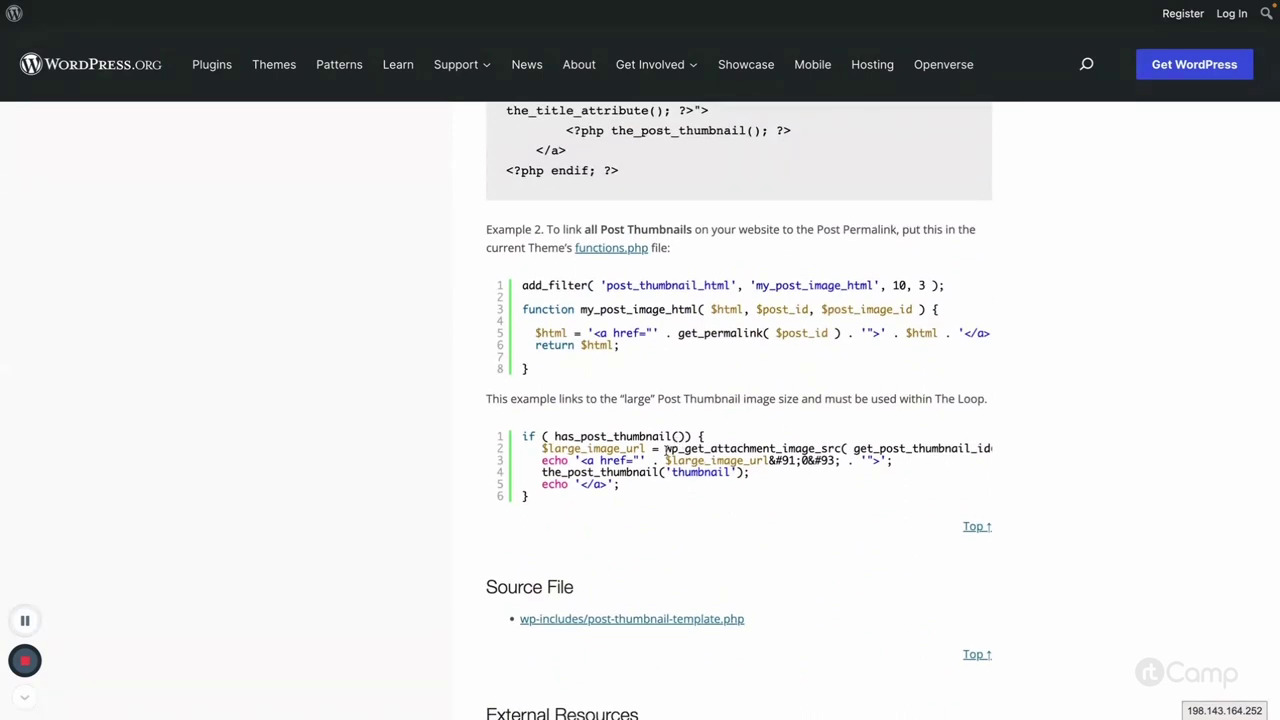
pyautogui.scroll(-3, 668, 455)
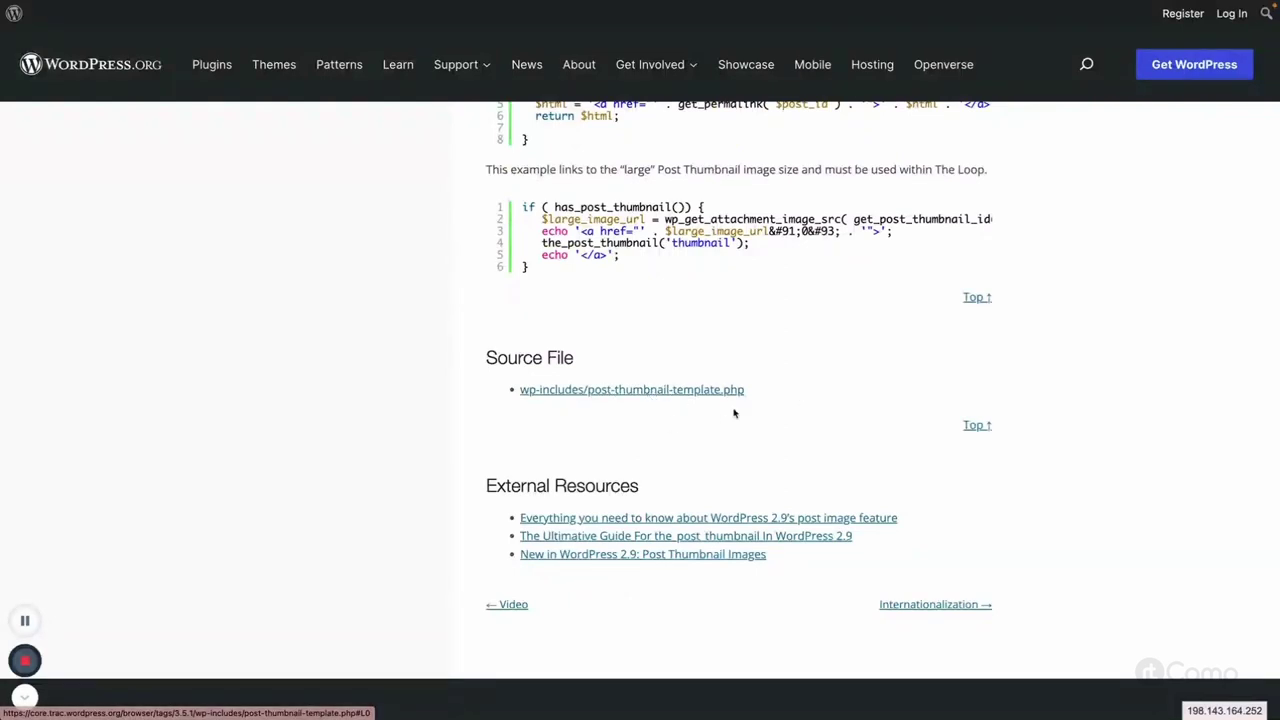
pyautogui.moveTo(750, 391); pyautogui.dragTo(501, 384)
pyautogui.hotkey('ctrl', 'c')
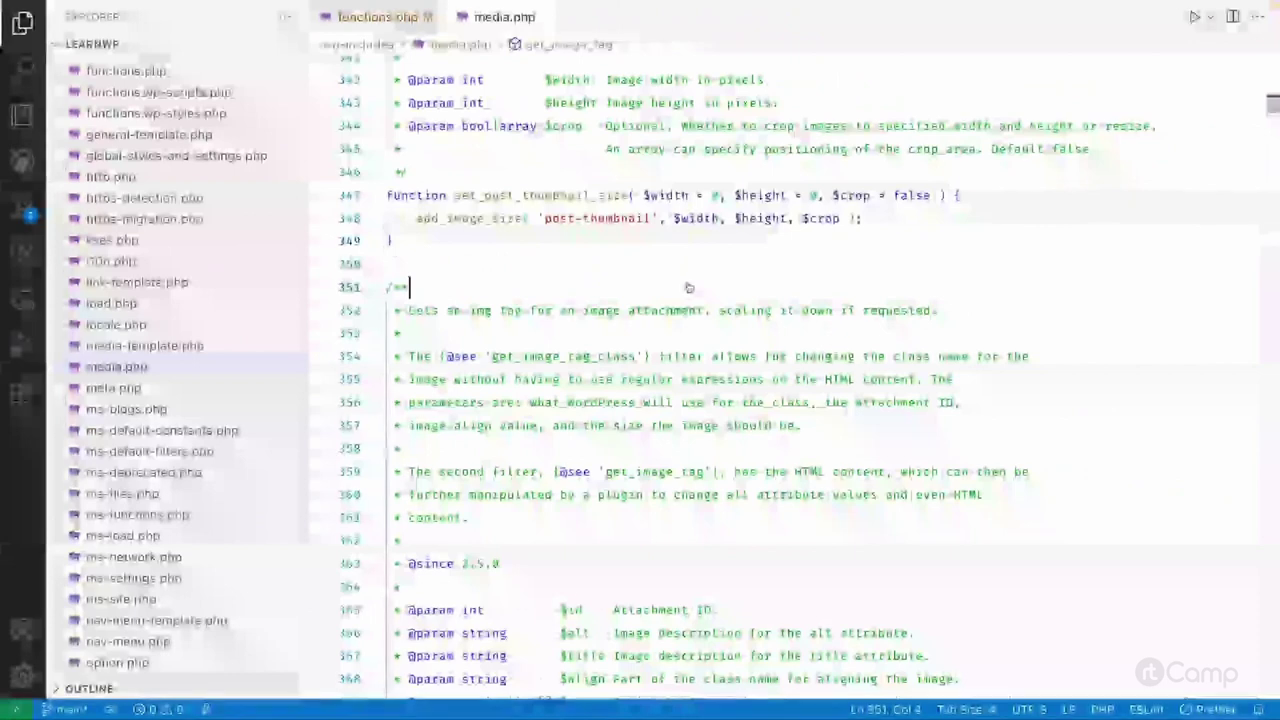
# Step: Open post-thumbnail-template.php from the pasted path and list its functions in the Outline
pyautogui.hotkey('ctrl', 'p')
pyautogui.hotkey('ctrl', 'v')
pyautogui.press('Return')
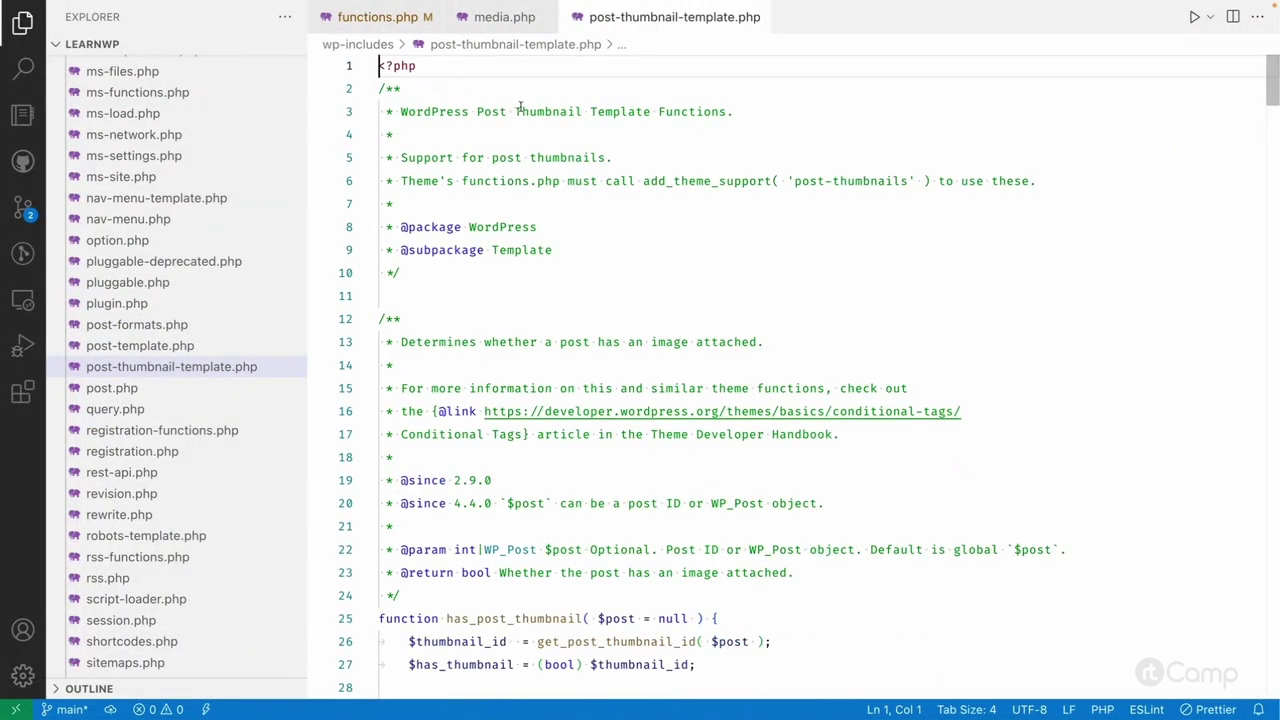
pyautogui.click(740, 113)
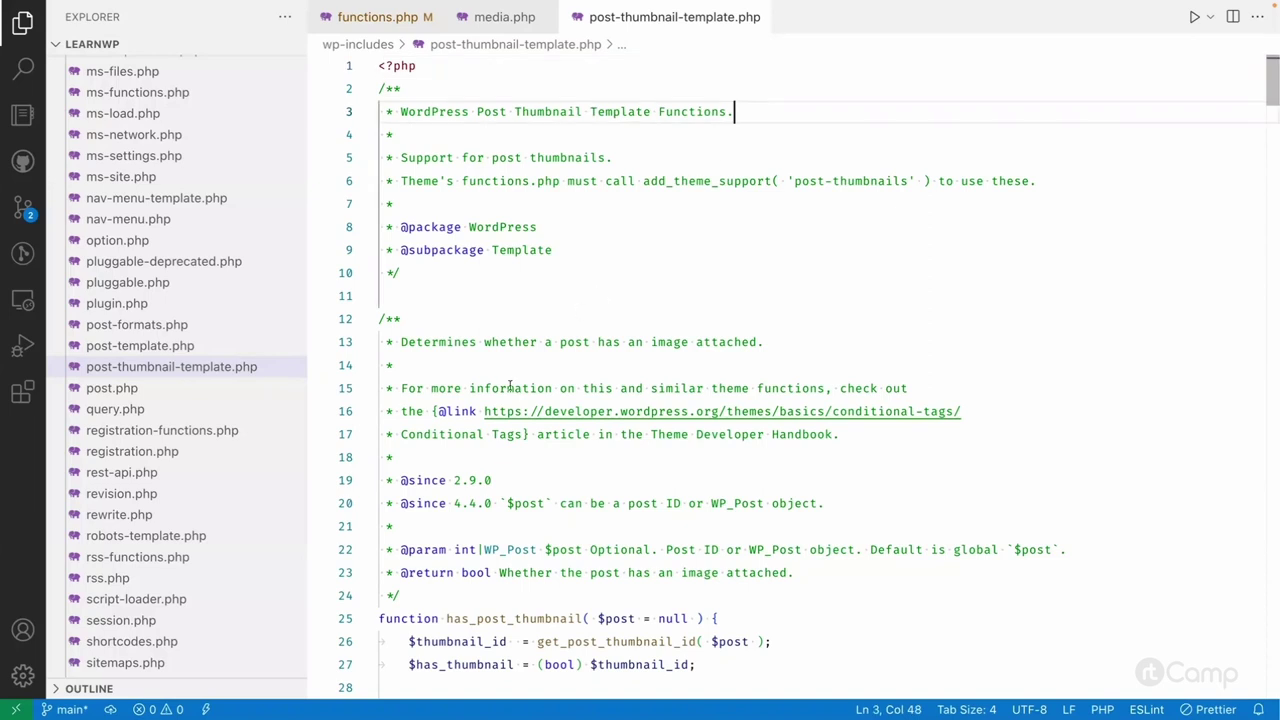
pyautogui.click(133, 686)
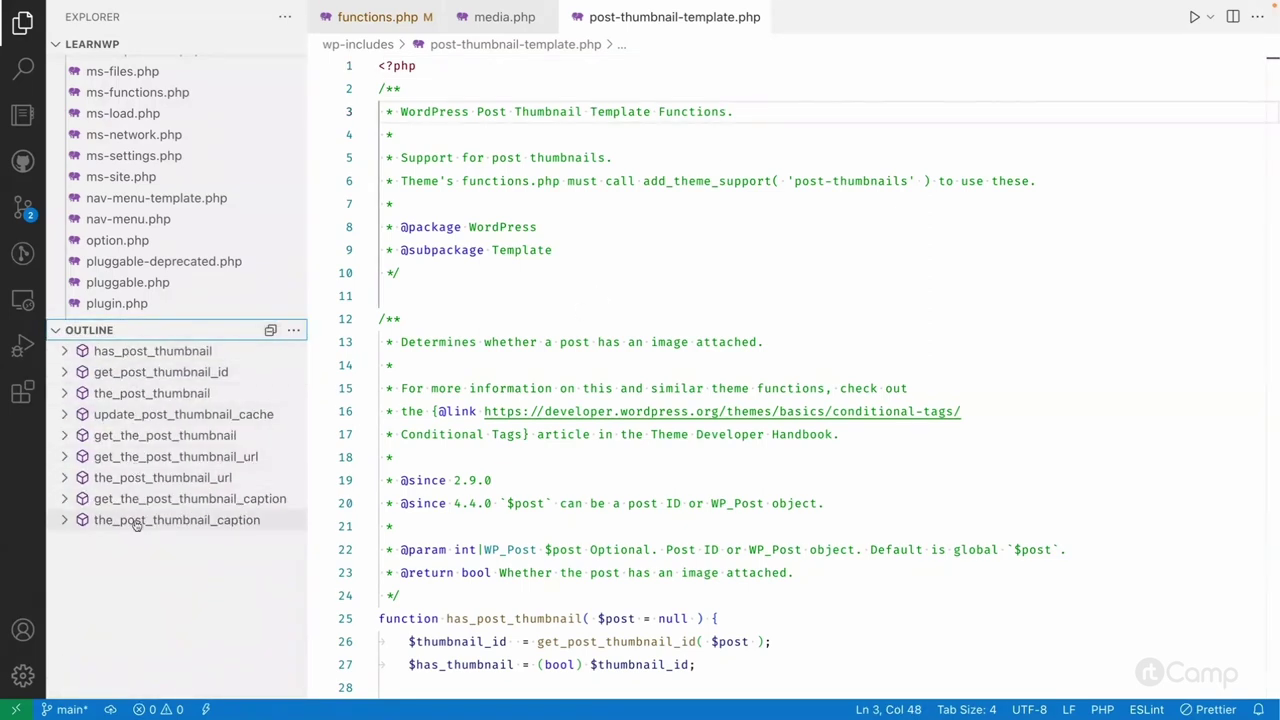
# Step: Step through has_post_thumbnail, get_post_thumbnail_id and get_the_post_thumbnail, then revisit the file header
pyautogui.click(181, 356)
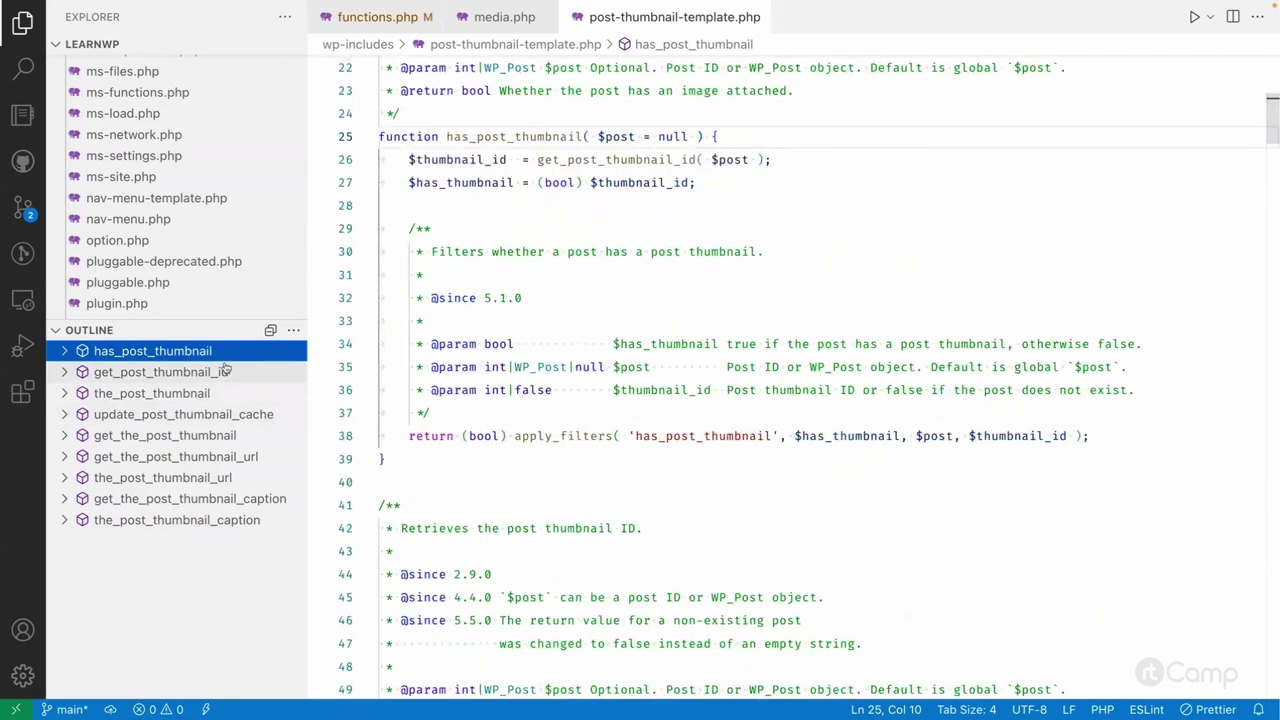
pyautogui.press('Down')
pyautogui.doubleClick(601, 196)
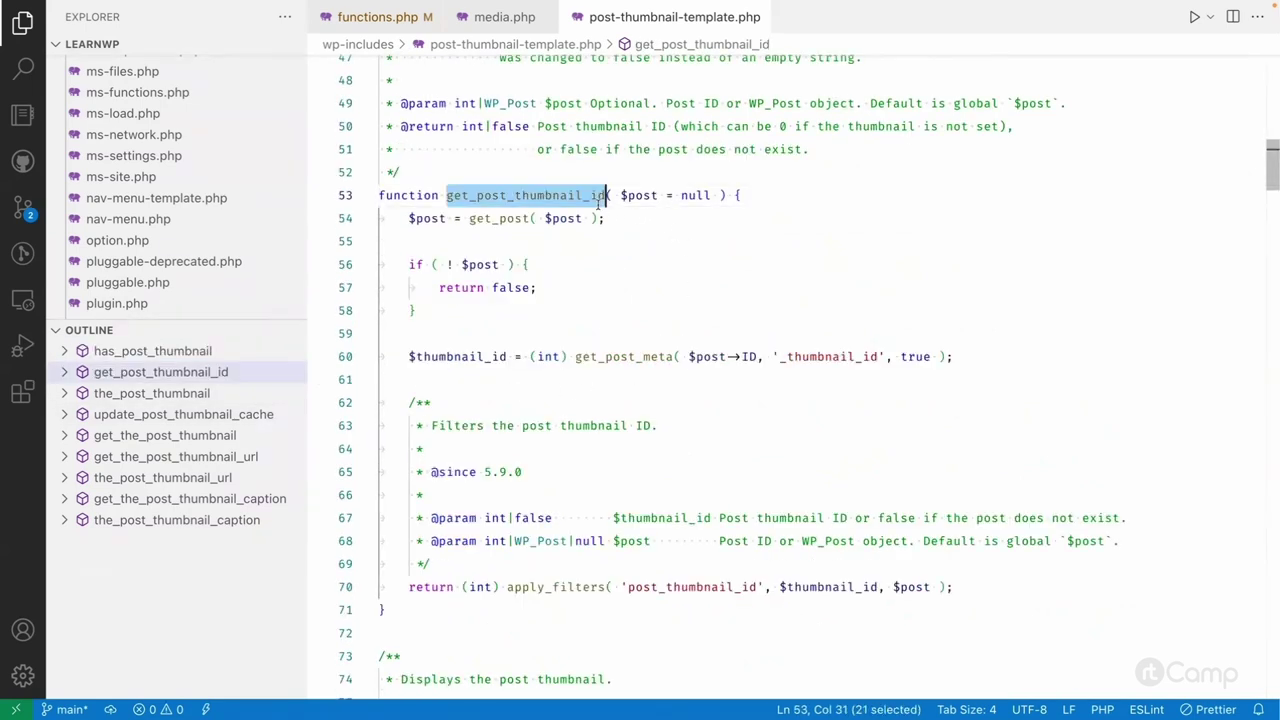
pyautogui.click(197, 438)
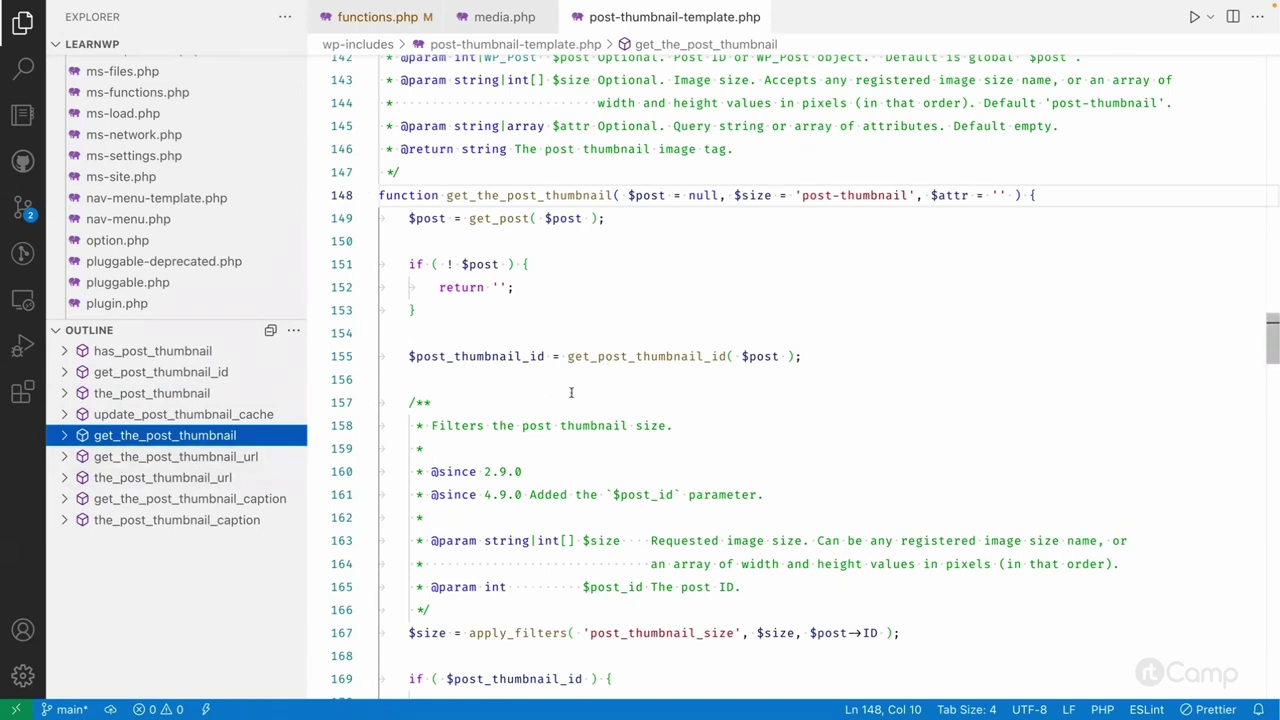
pyautogui.scroll(20, 571, 393)
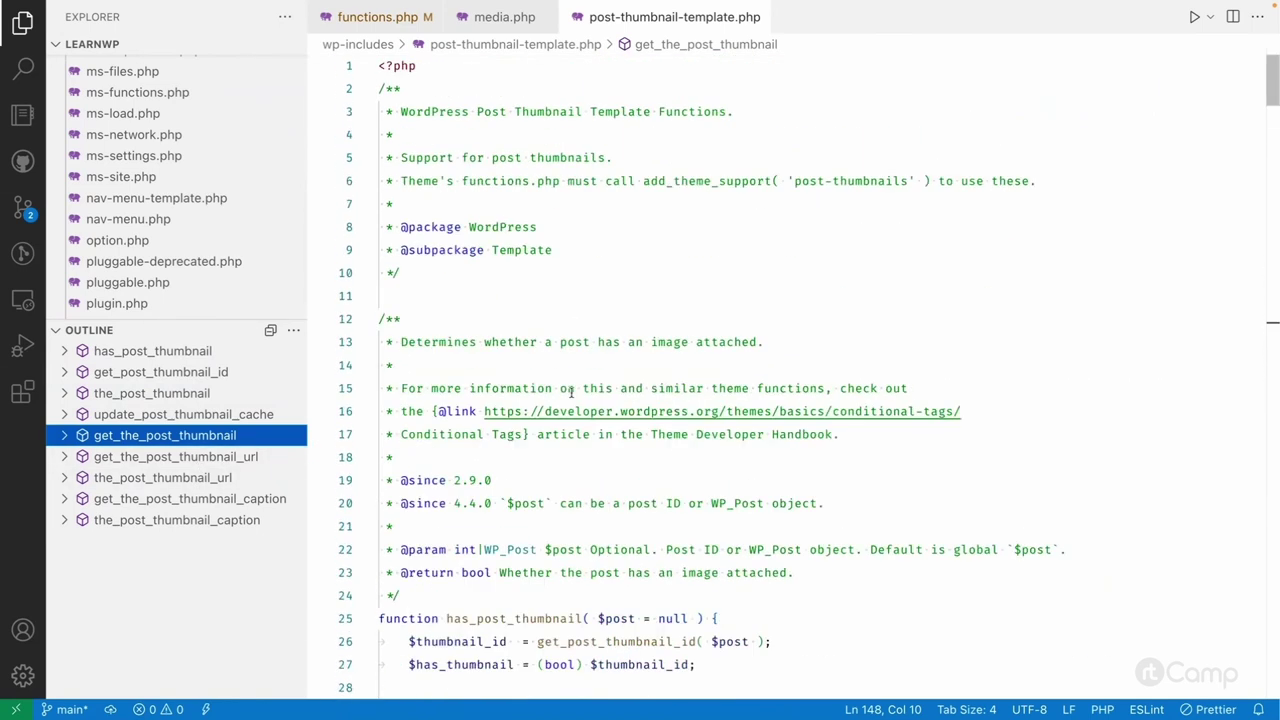
pyautogui.click(622, 296)
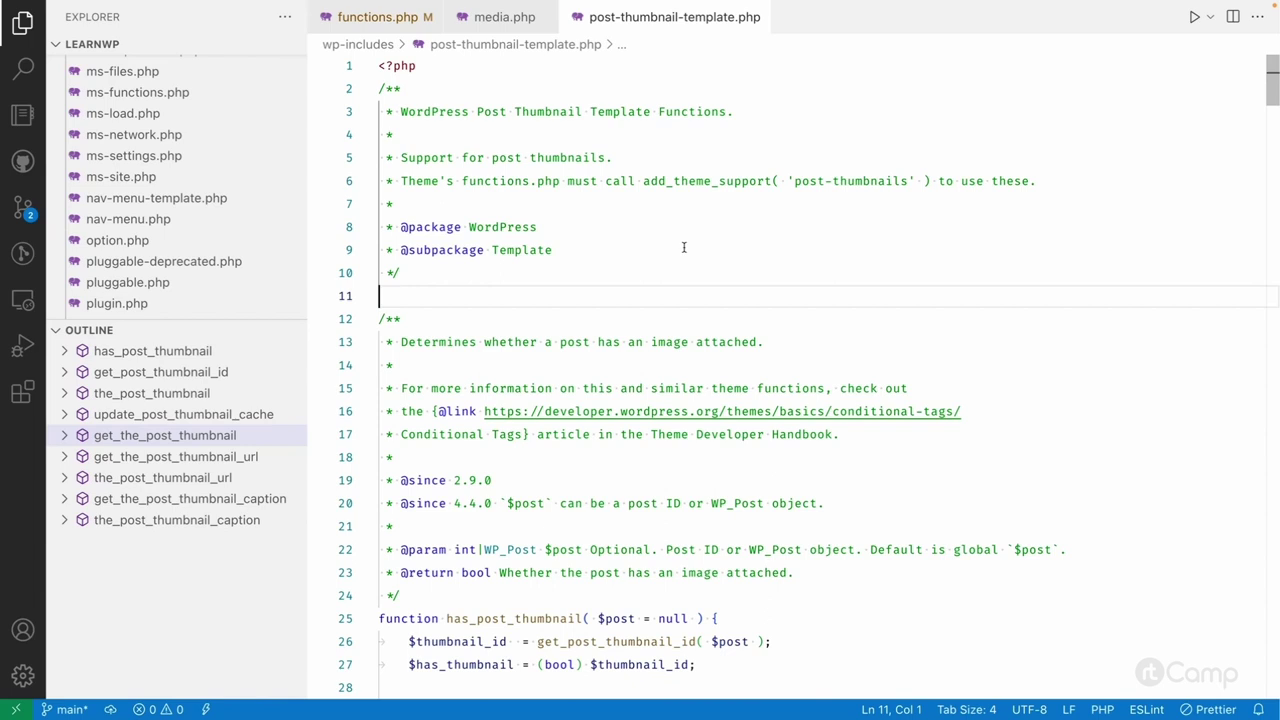
pyautogui.click(684, 247)
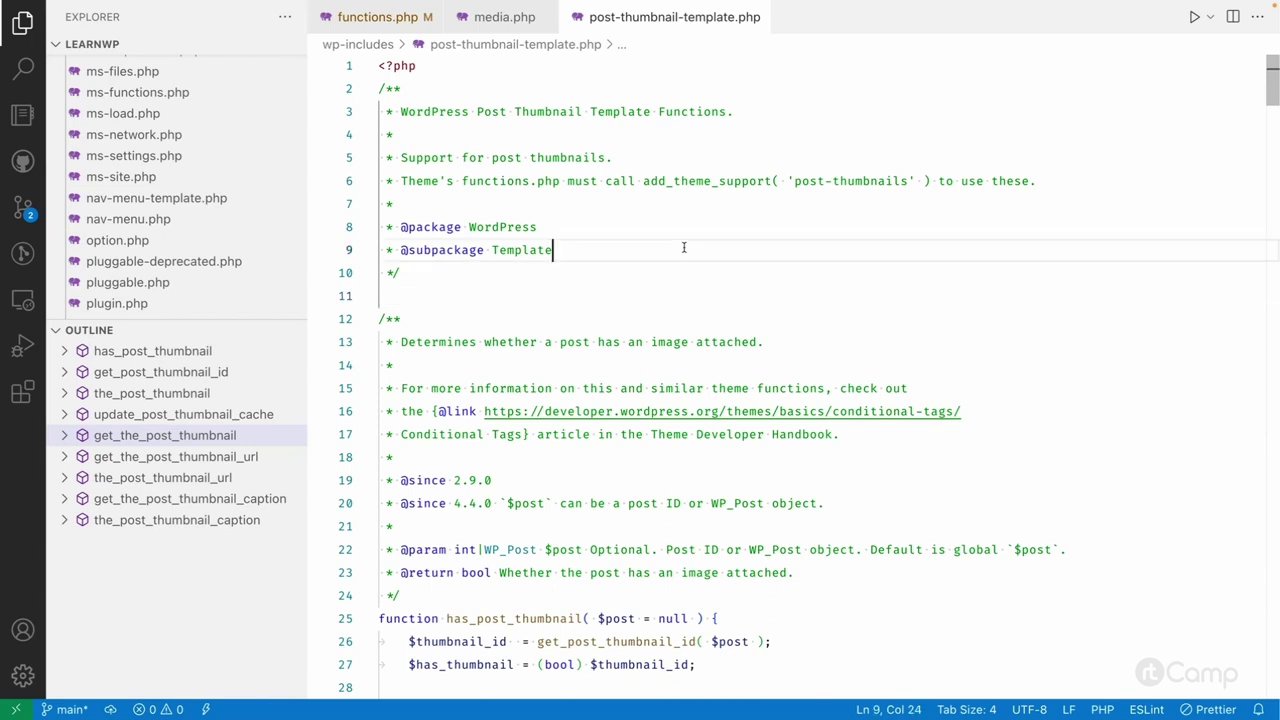
pyautogui.hotkey('ctrl', 'Left')
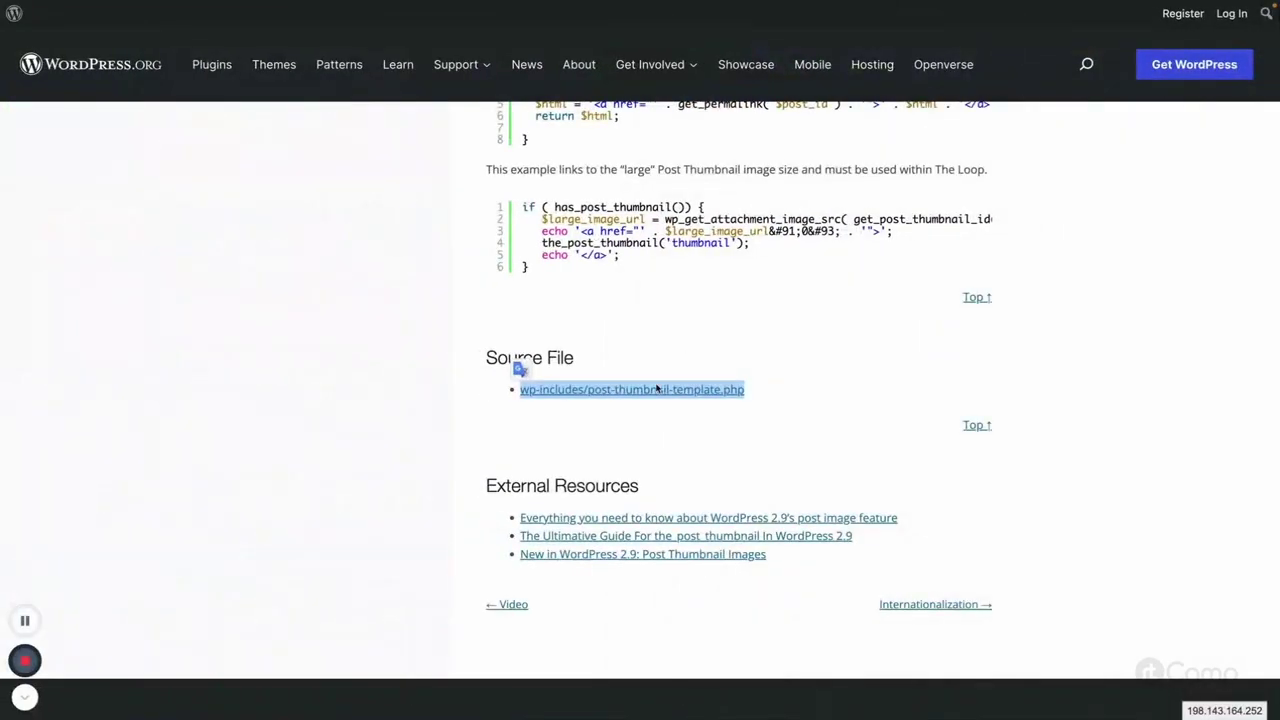
# Step: Scroll back up the Featured Images page to the add_theme_support( 'post-thumbnails' ) example
pyautogui.scroll(20, 657, 389)
pyautogui.scroll(-2, 425, 400)
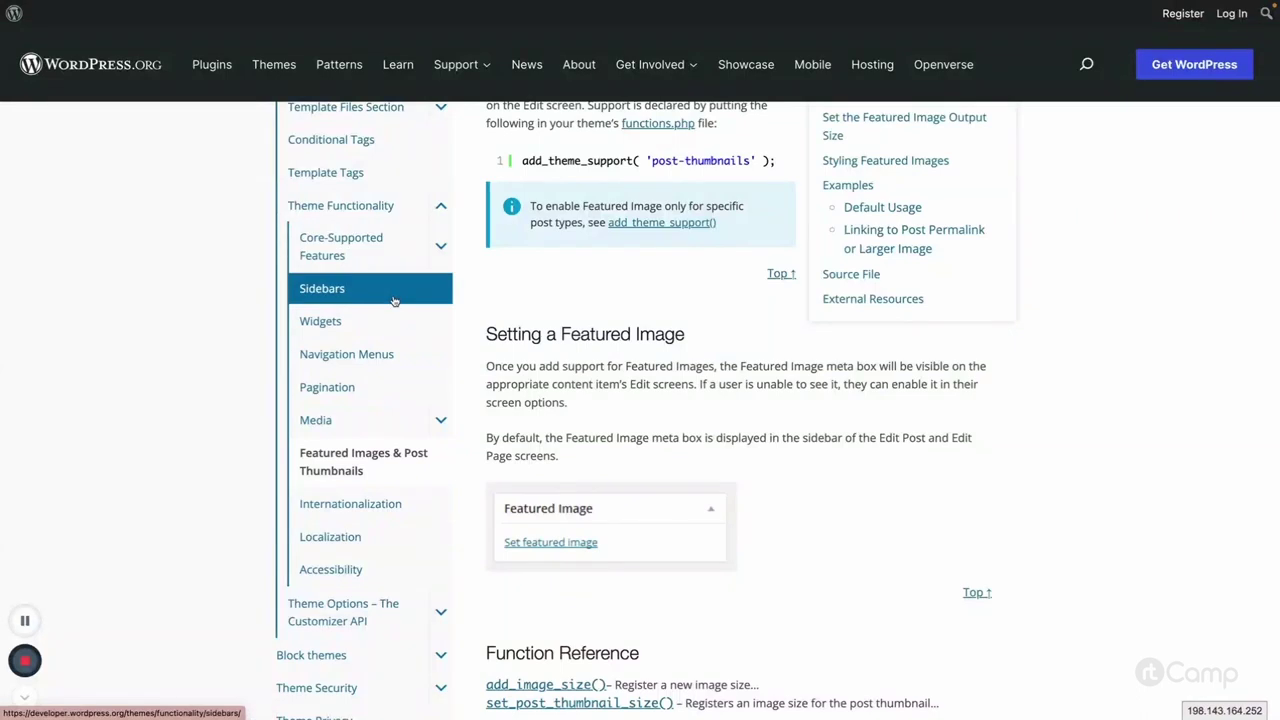
pyautogui.scroll(1, 409, 509)
pyautogui.scroll(3, 409, 509)
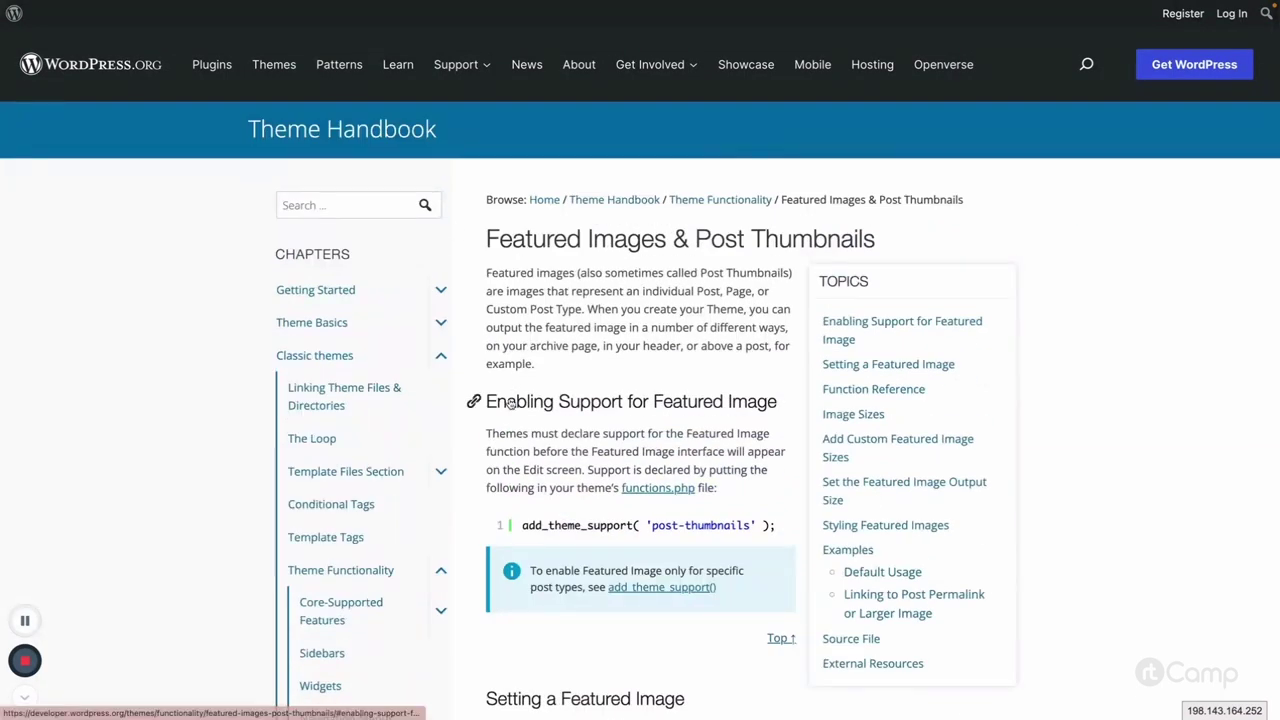
pyautogui.scroll(-1, 543, 484)
pyautogui.scroll(-1, 543, 484)
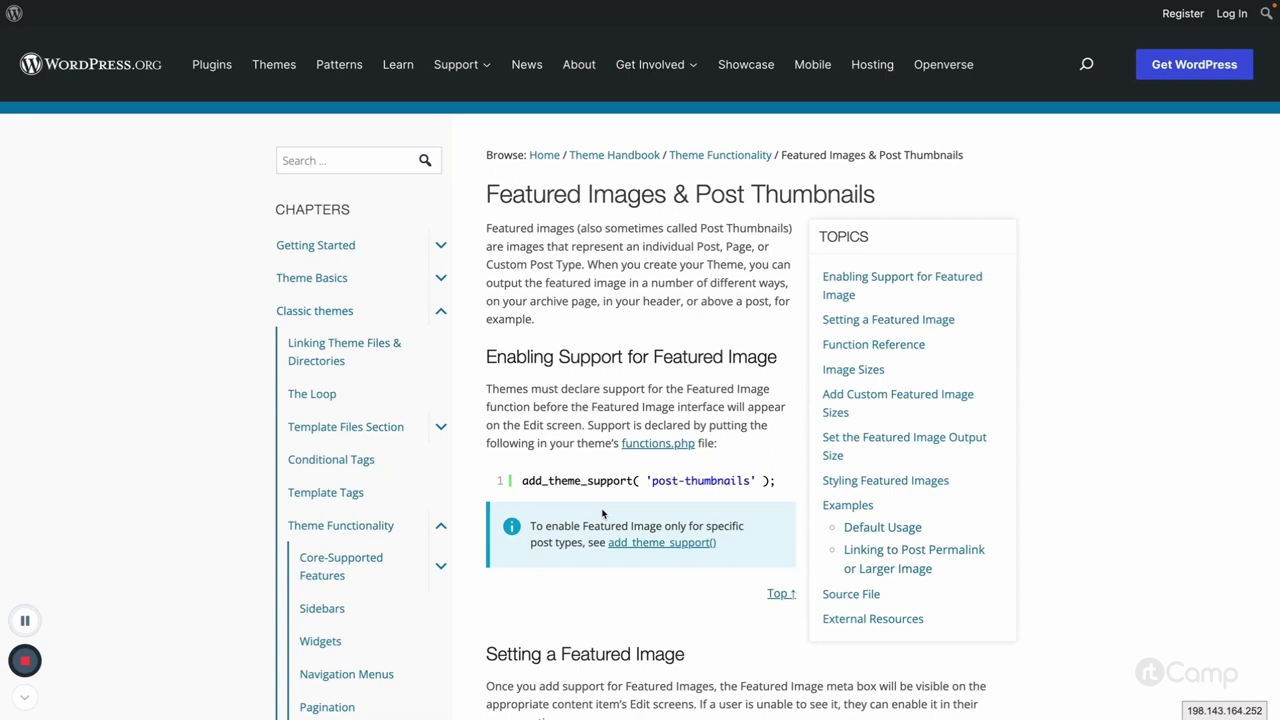
pyautogui.scroll(1, 571, 424)
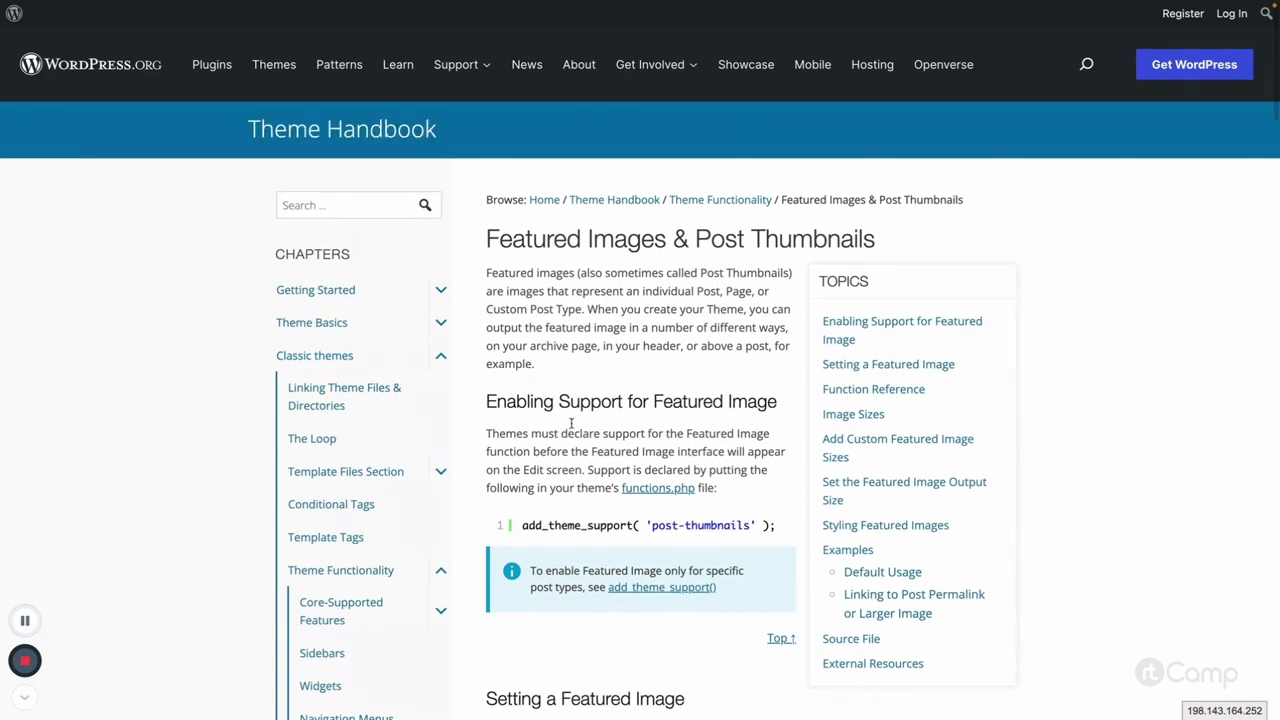